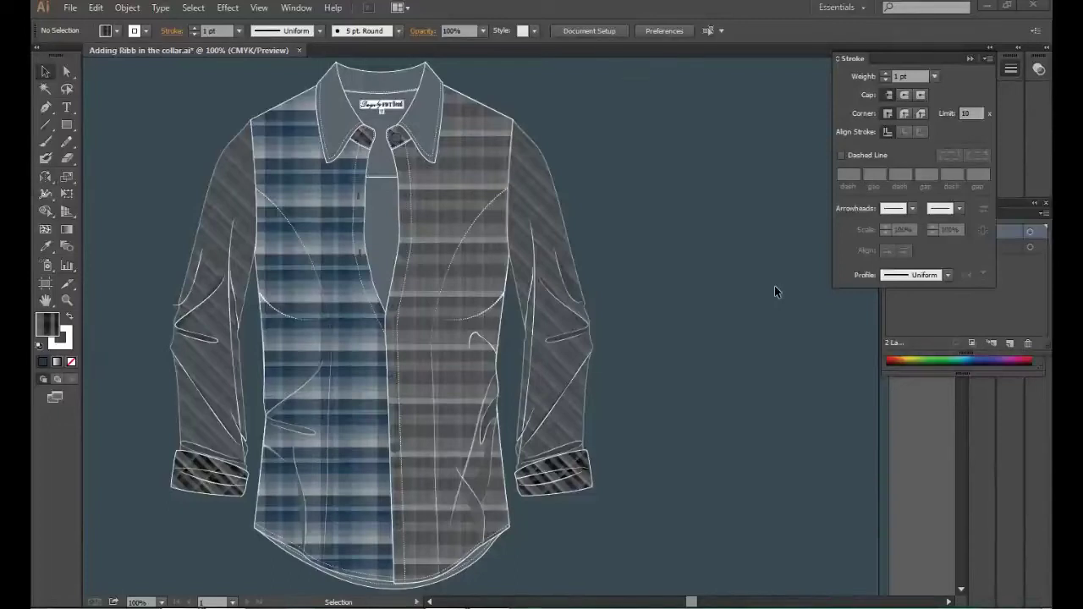
- Select the right collar outline and zoom in to 300% on the collar and neck label
key("a")
left_click(415, 123)
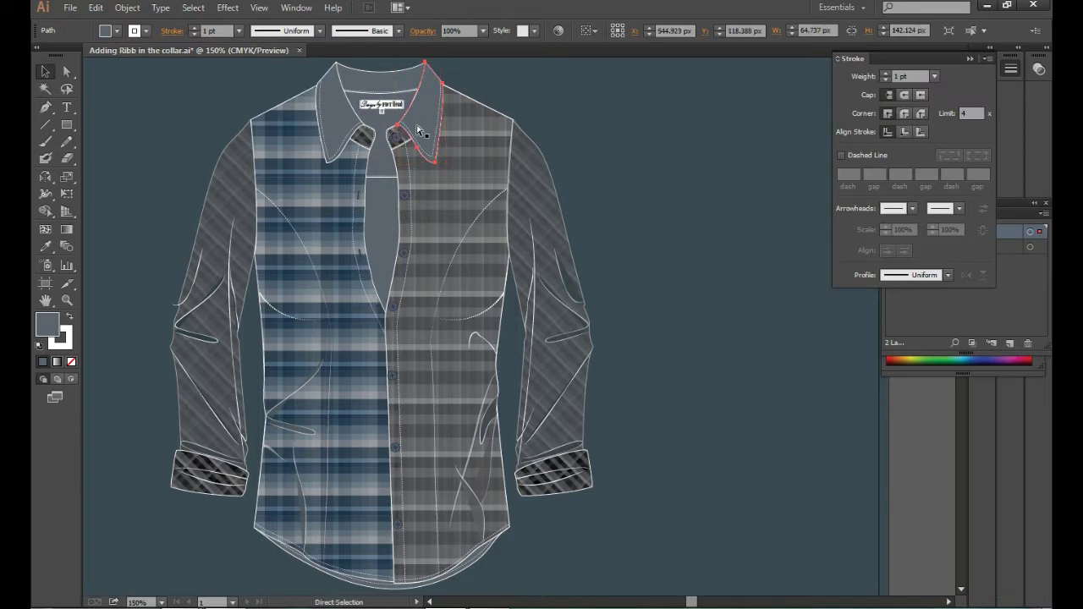
key("ctrl+plus")
key("ctrl+plus")
scroll(415, 126, "right", 3)
mouse_move(443, 212)
left_mouse_down()
mouse_move(525, 375)
mouse_move(558, 403)
left_mouse_up()
mouse_move(541, 290)
left_mouse_down()
mouse_move(519, 331)
mouse_move(568, 411)
mouse_move(600, 404)
left_mouse_up()
- Draw an unfilled slanted straight line from the right collar tip down to its bottom
left_click(45, 109)
left_click(499, 157, "ctrl")
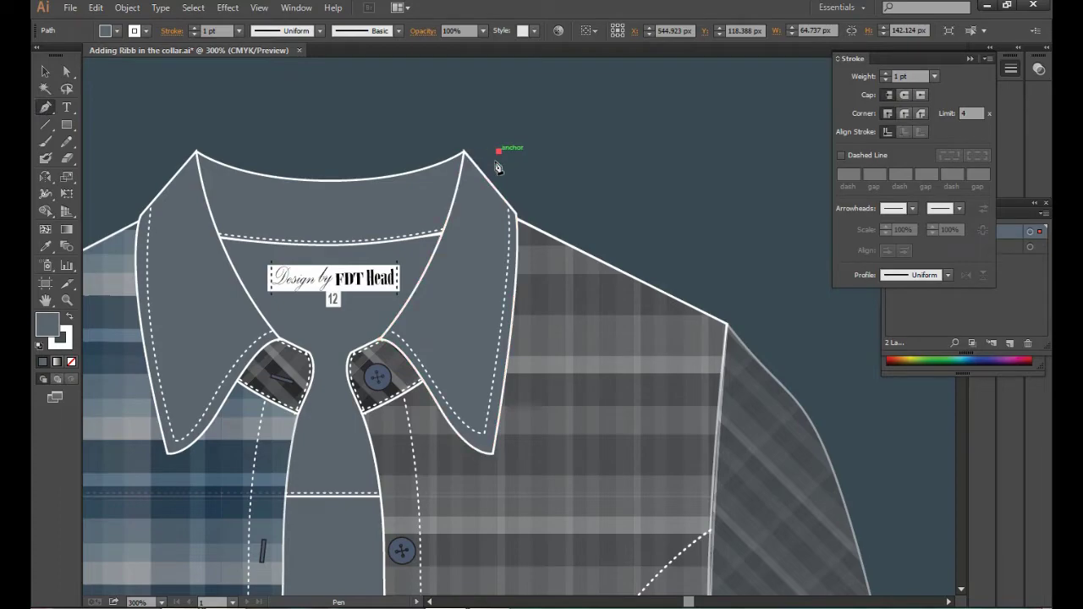
left_click(498, 152)
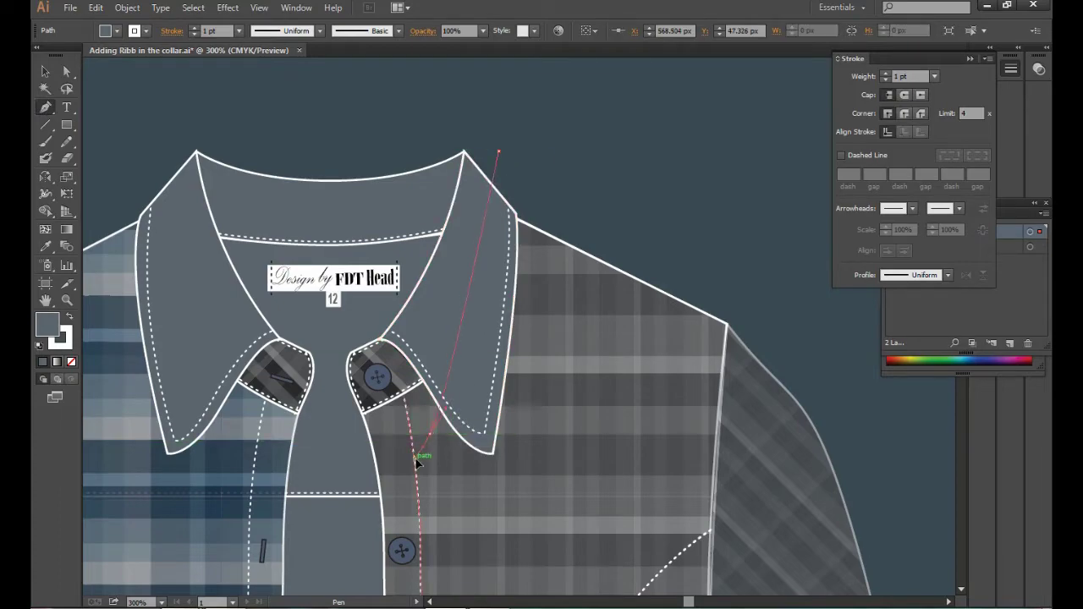
left_click(431, 434)
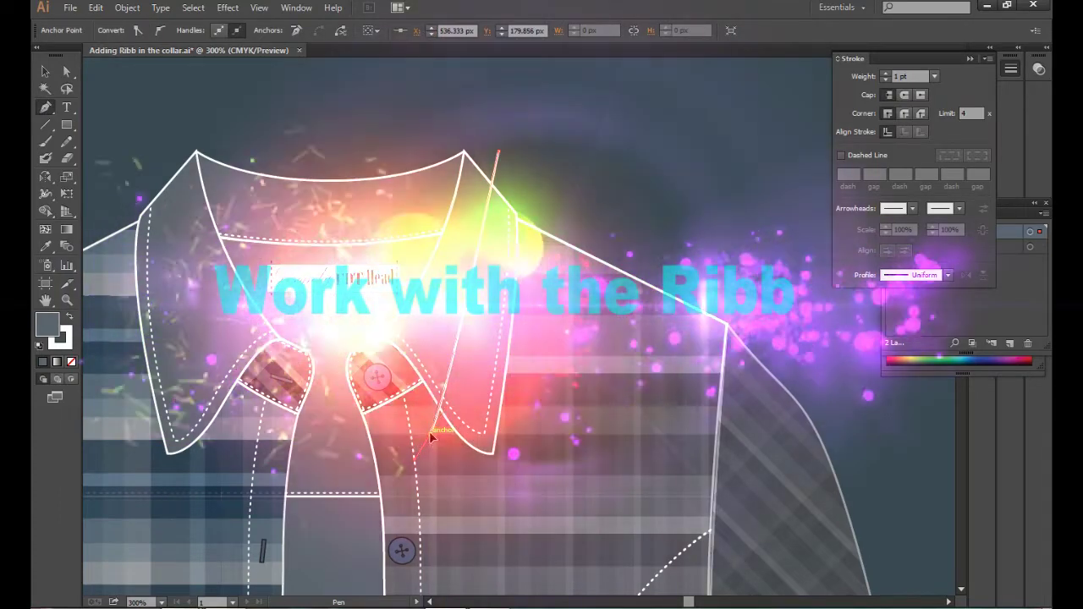
left_click(71, 362)
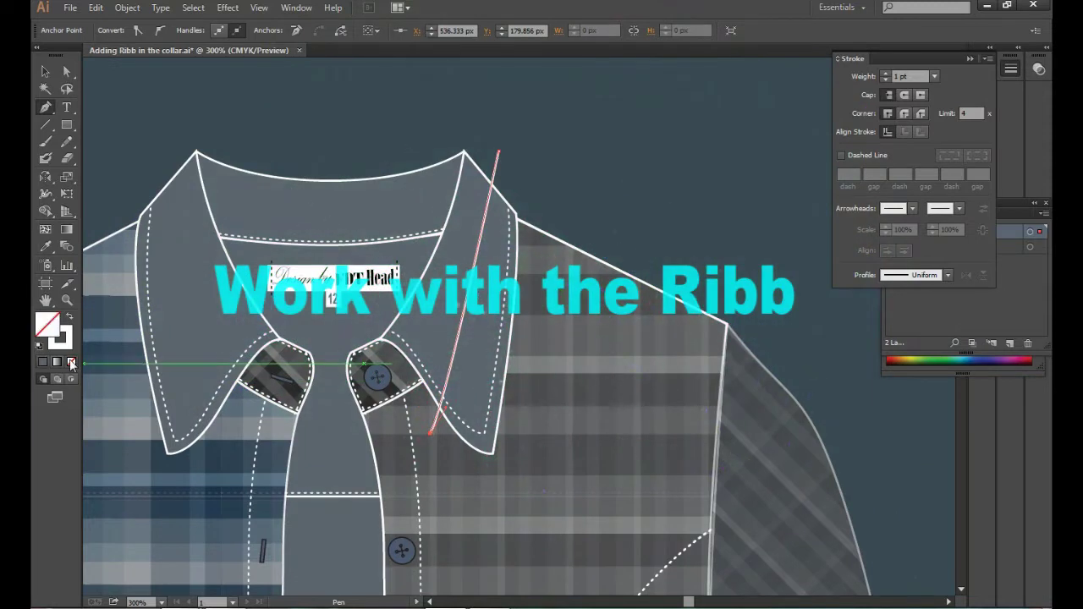
- Move the new line right, off the collar, beside the right shoulder
left_click(45, 71)
left_click(457, 338)
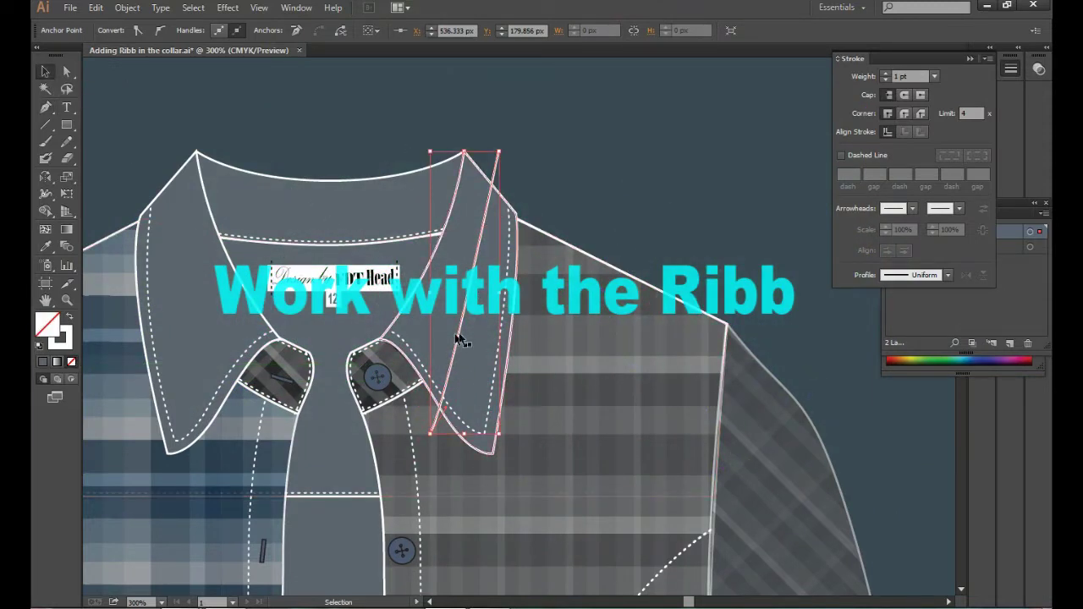
left_click_drag(457, 326, 677, 280)
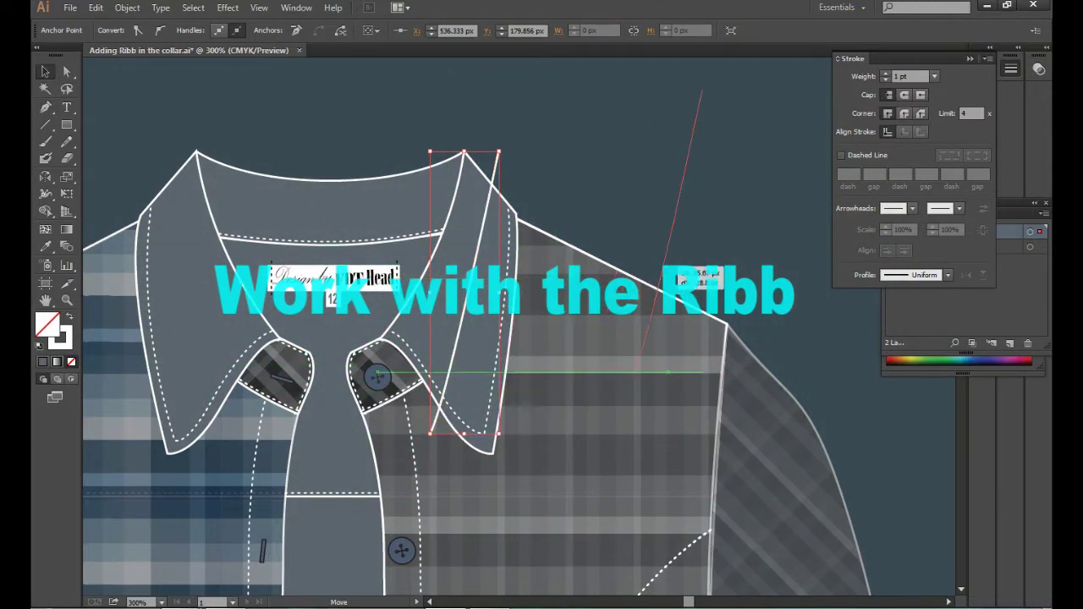
left_click(45, 108)
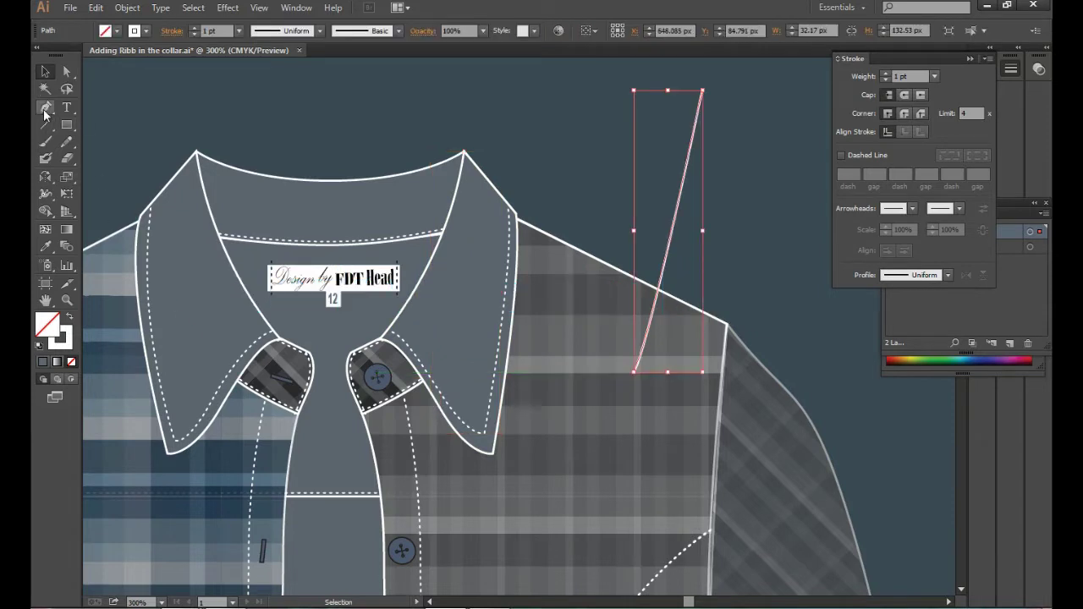
- Draw a curved line along the left collar edge and move it up above the collar
left_click(156, 160)
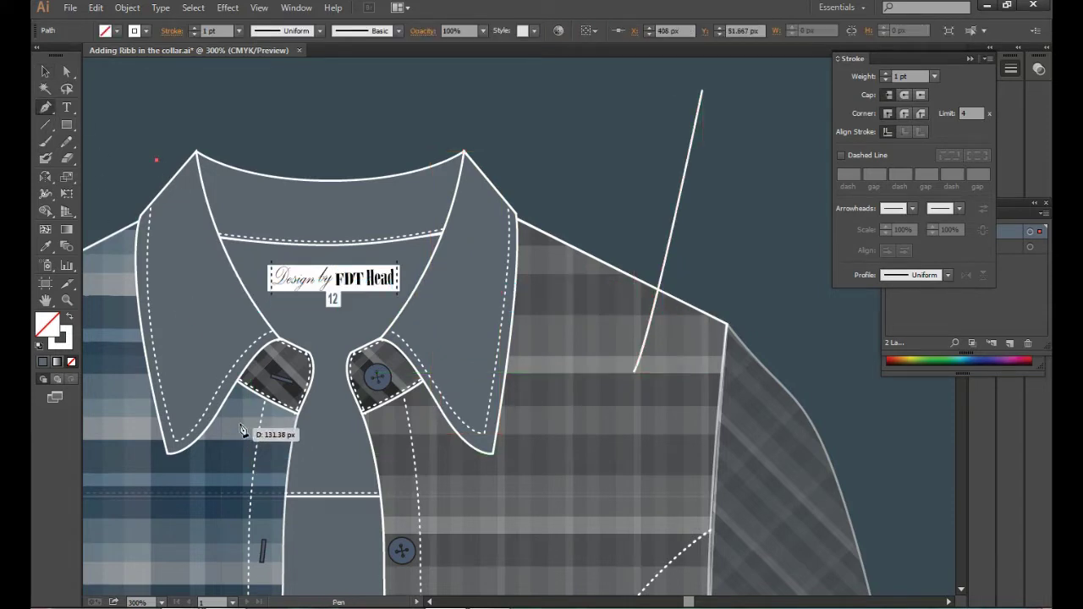
left_click_drag(282, 453, 282, 448)
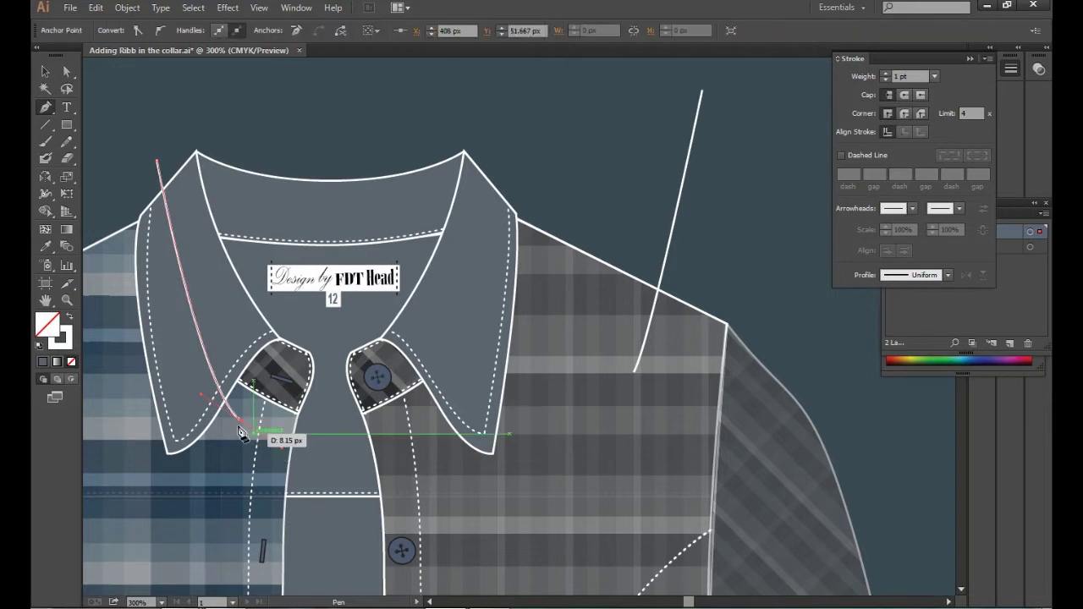
key("v")
left_click_drag(211, 253, 249, 375)
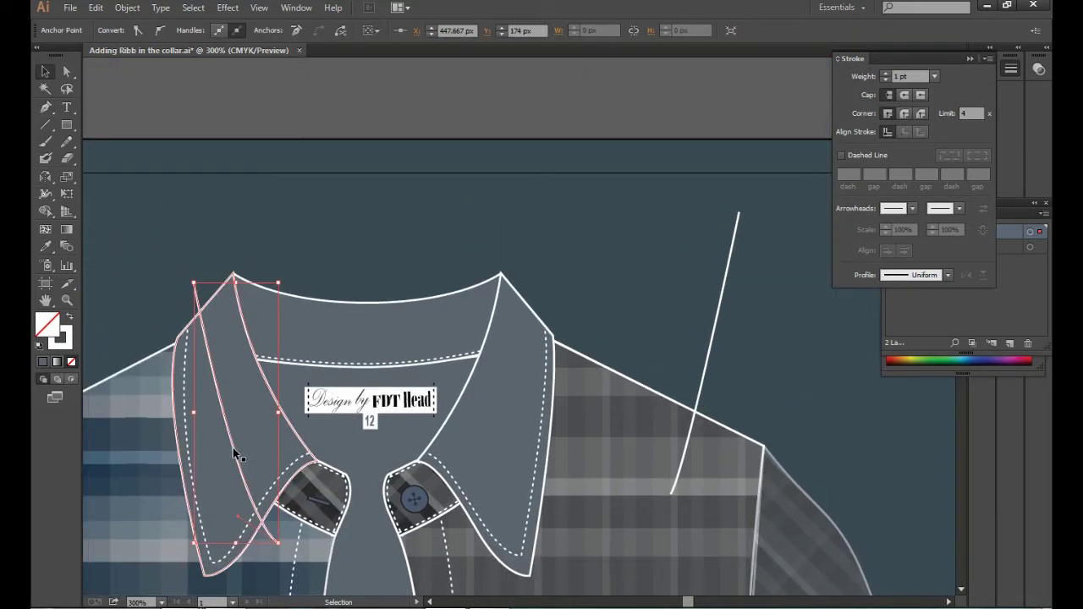
left_click_drag(232, 448, 168, 208)
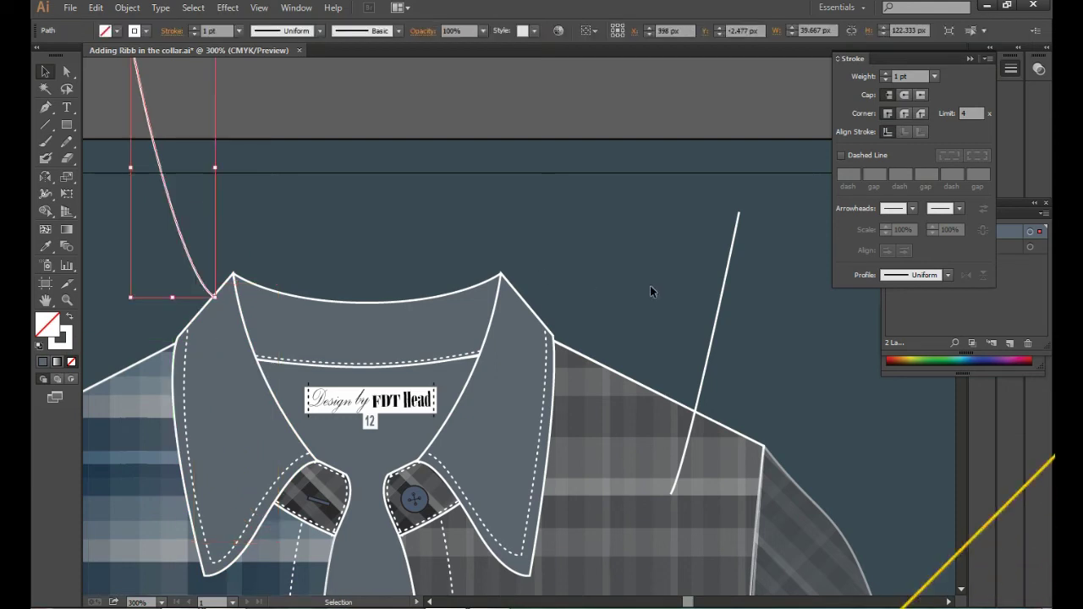
- Move the straight line up above the shoulder and give it a dashed stroke
left_click_drag(710, 333, 705, 171)
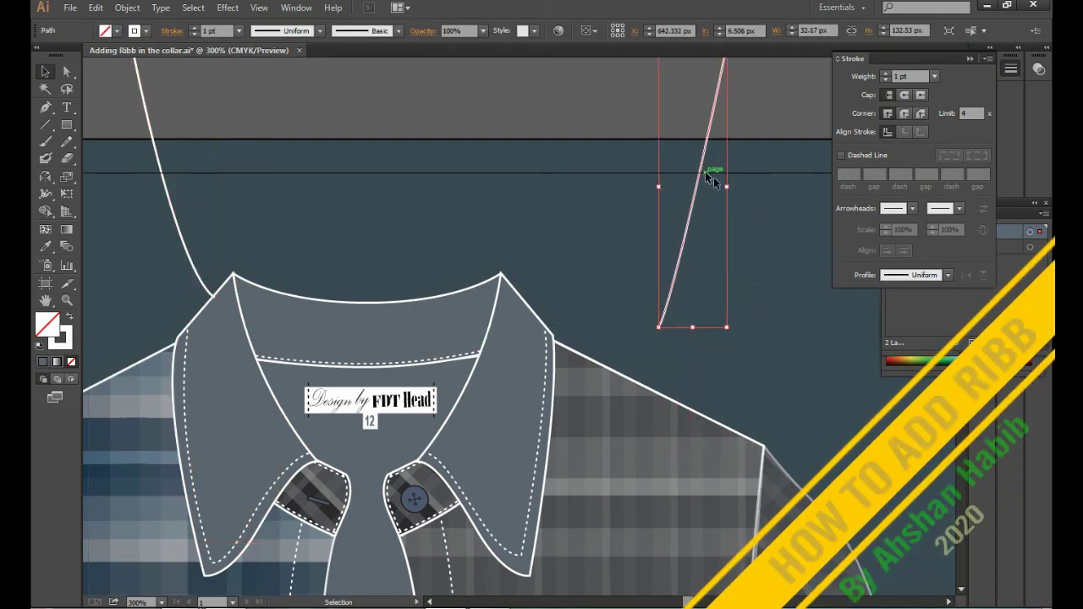
left_click_drag(783, 186, 749, 292)
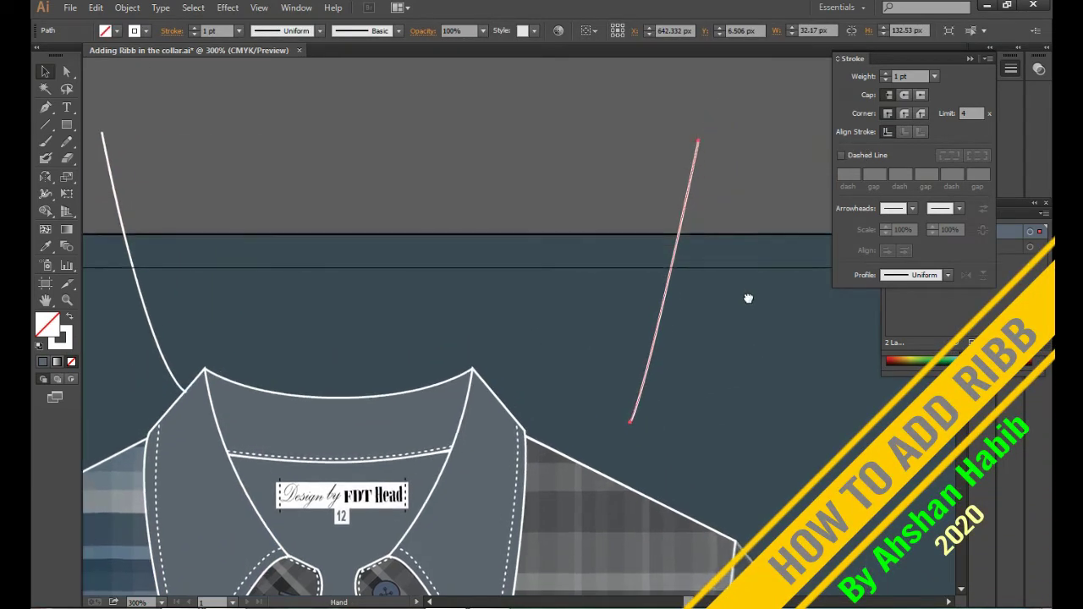
left_click_drag(680, 291, 697, 284)
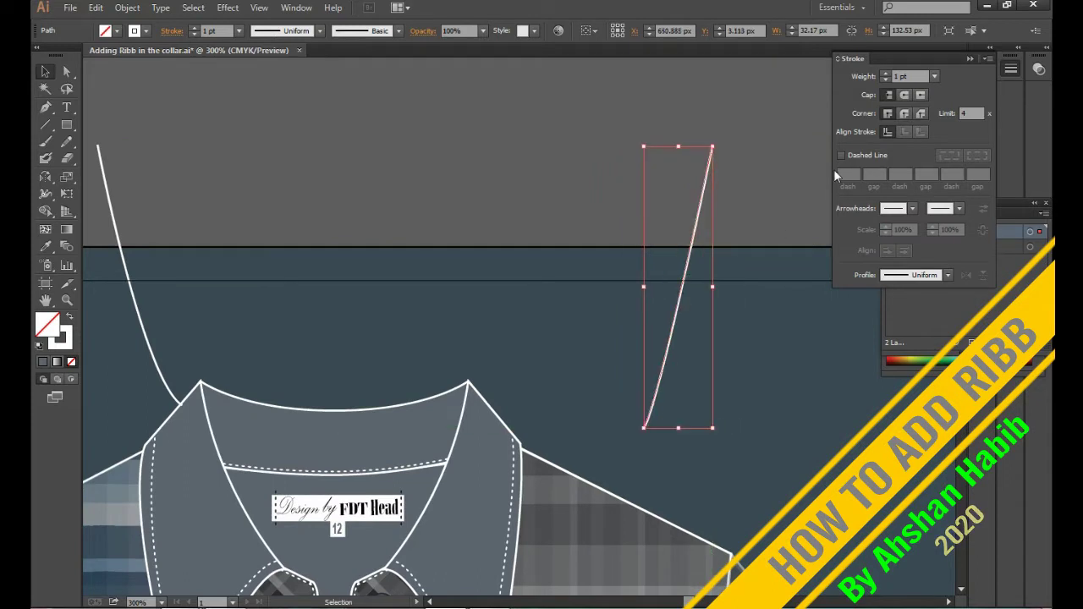
left_click(841, 156)
type(".5")
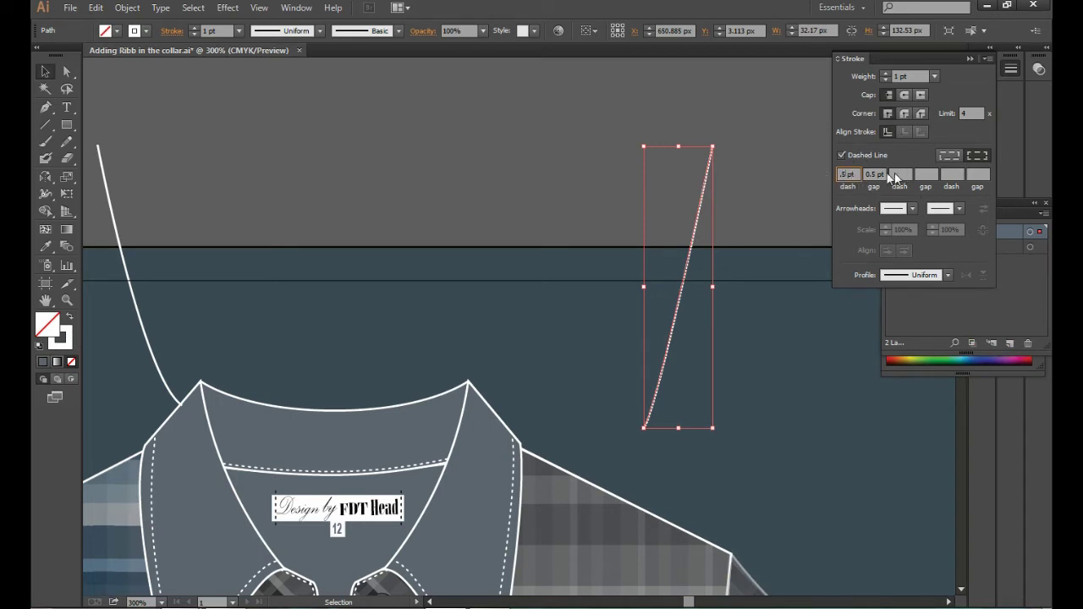
- Give the straight line's stroke 0.5 pt dashes, 60 pt weight and a 1 pt gap
left_click(874, 174)
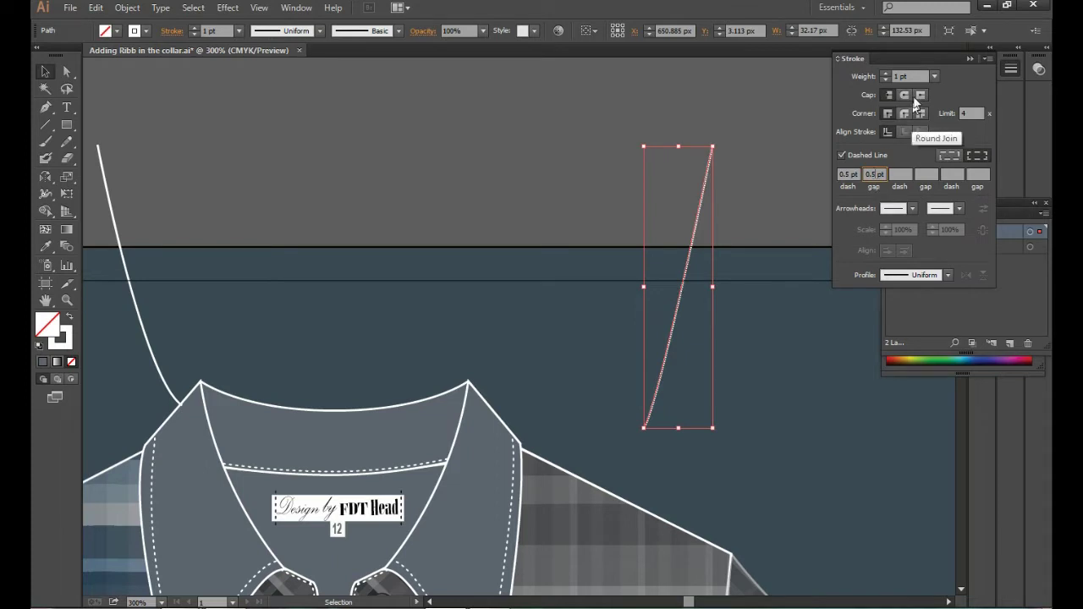
left_click(934, 76)
left_click(951, 388)
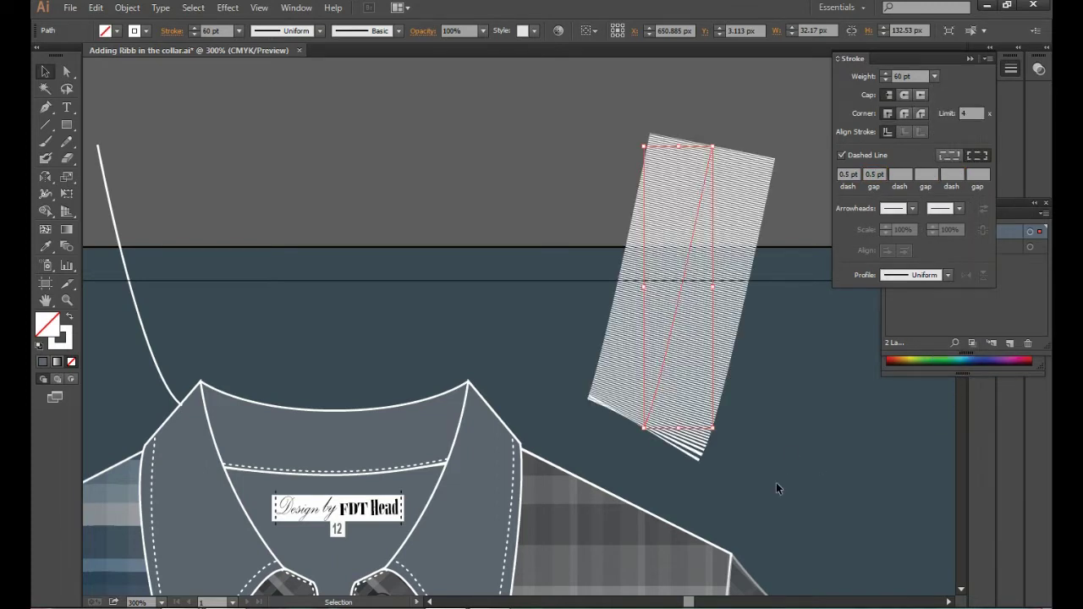
double_click(873, 174)
type("1")
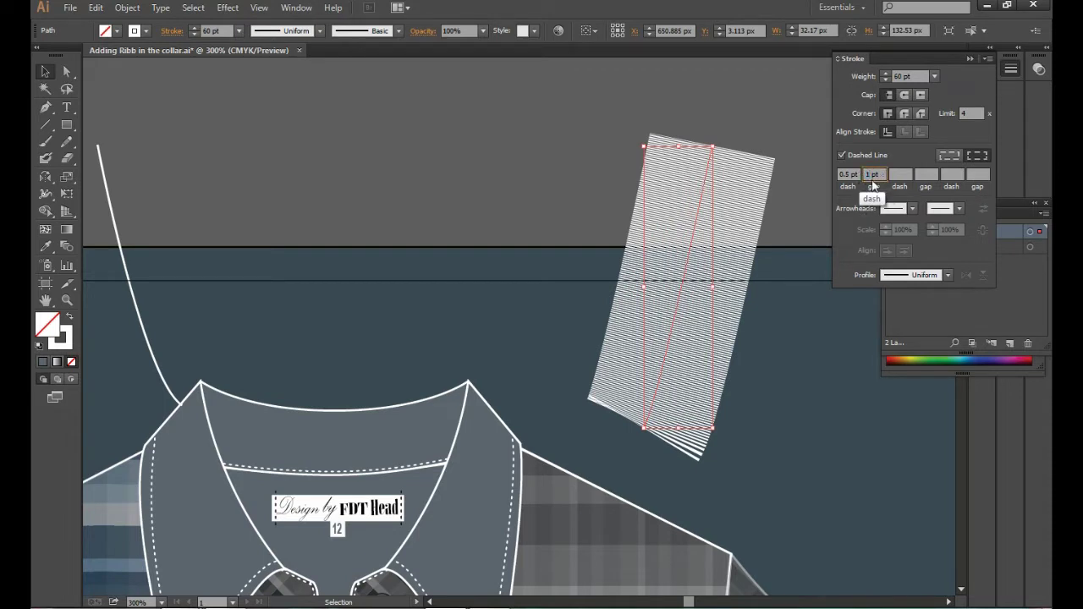
left_click(892, 175)
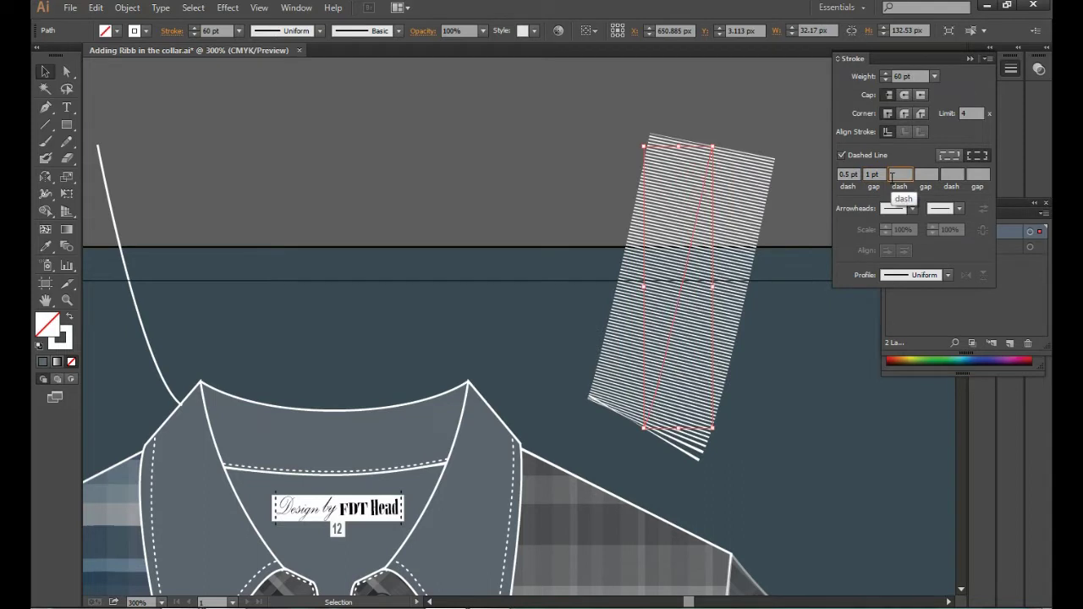
double_click(872, 175)
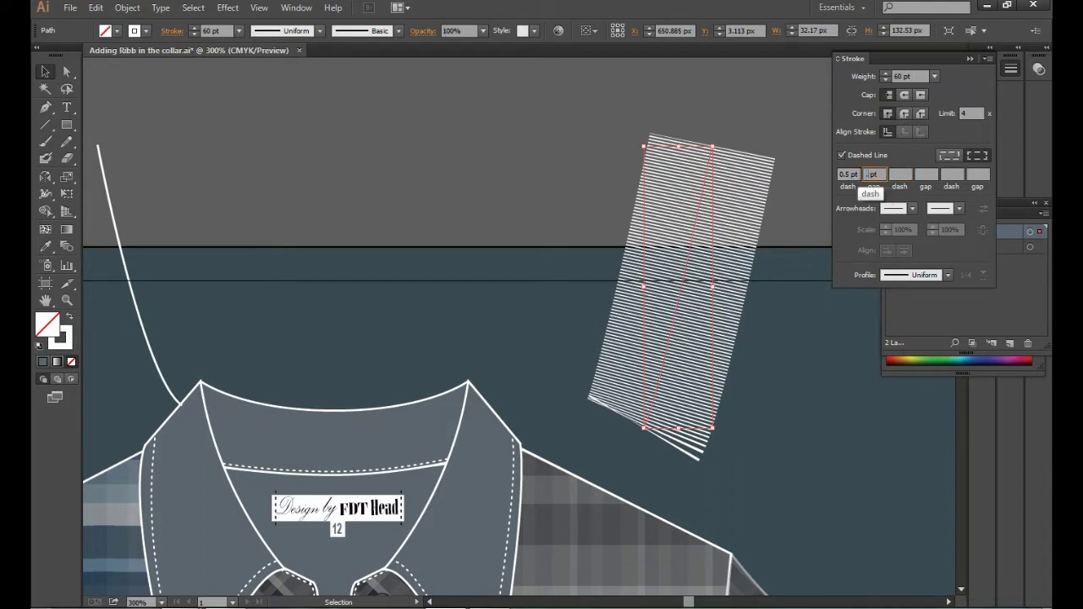
left_click(813, 207)
left_click_drag(765, 387, 766, 321)
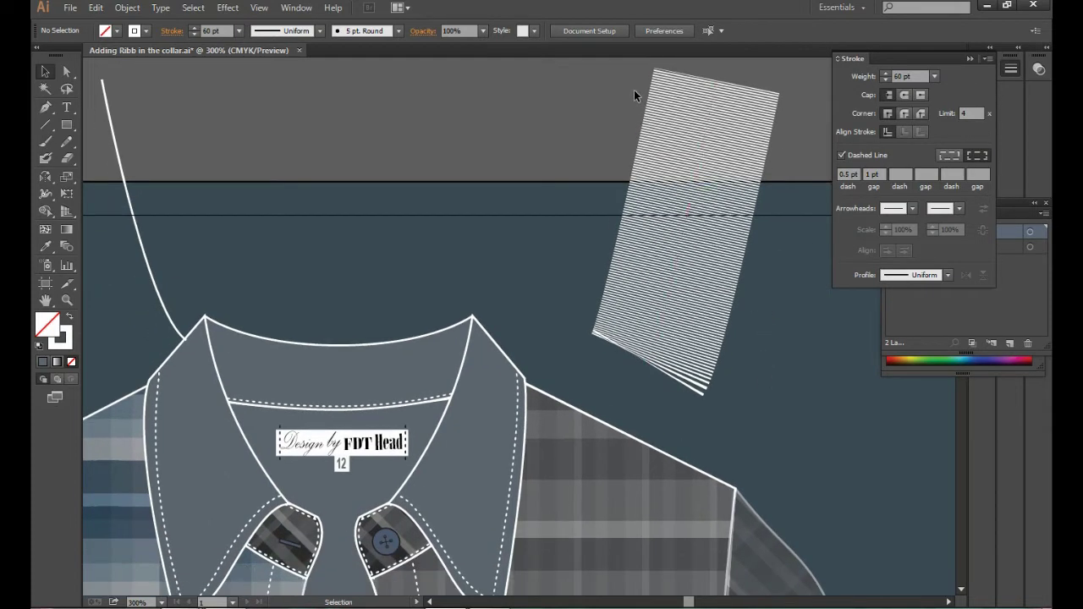
- Eyedropper the 60 pt ribbed stroke onto the left curve and move it up and left
left_click(785, 179)
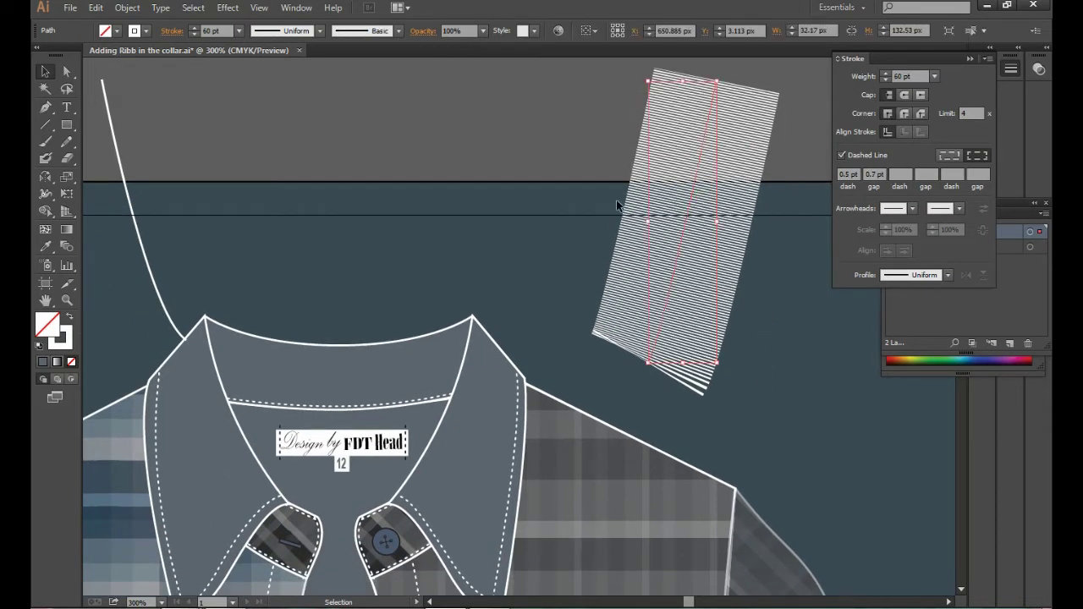
left_click(129, 188)
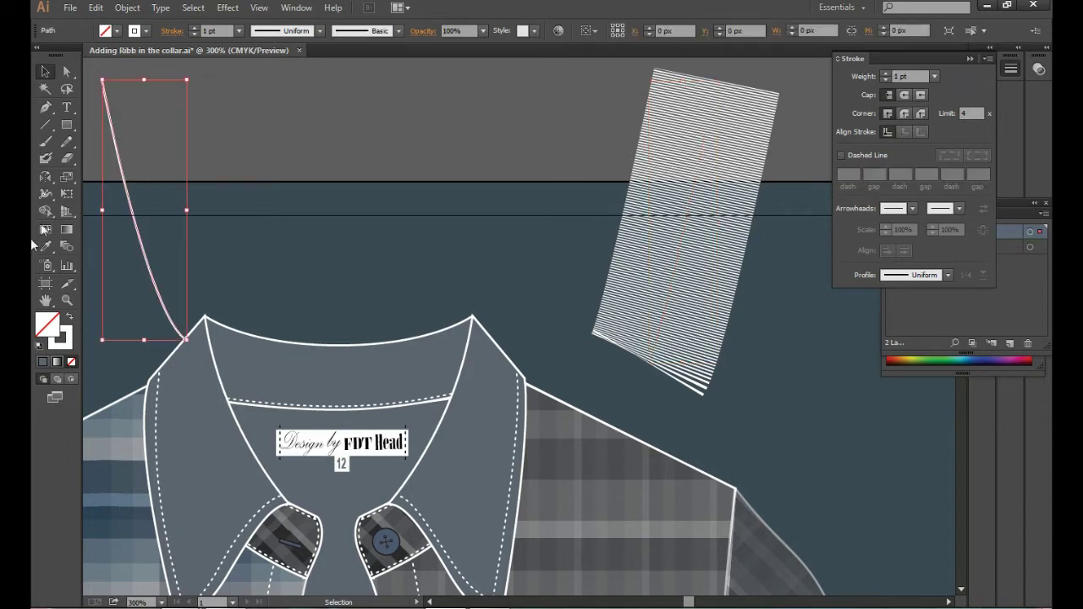
left_click(47, 248)
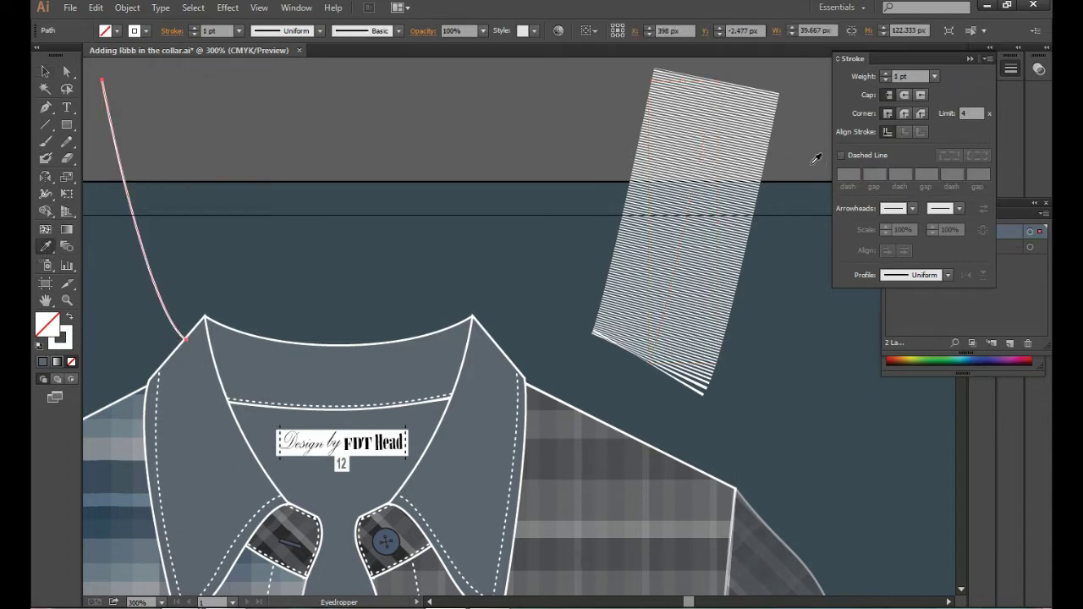
left_click(708, 128)
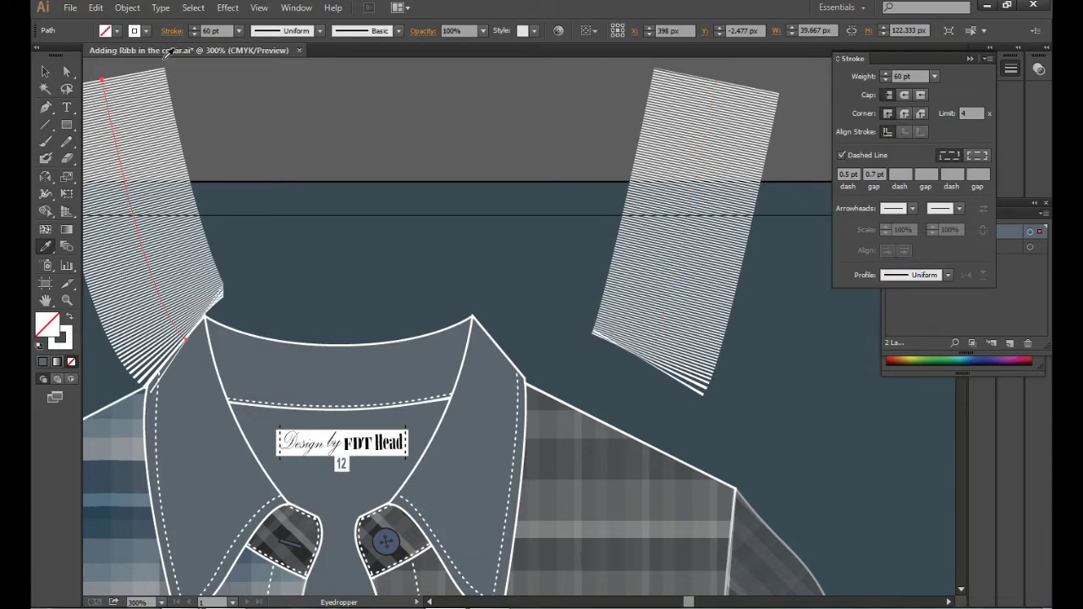
left_click(46, 71)
left_click_drag(313, 109, 416, 136)
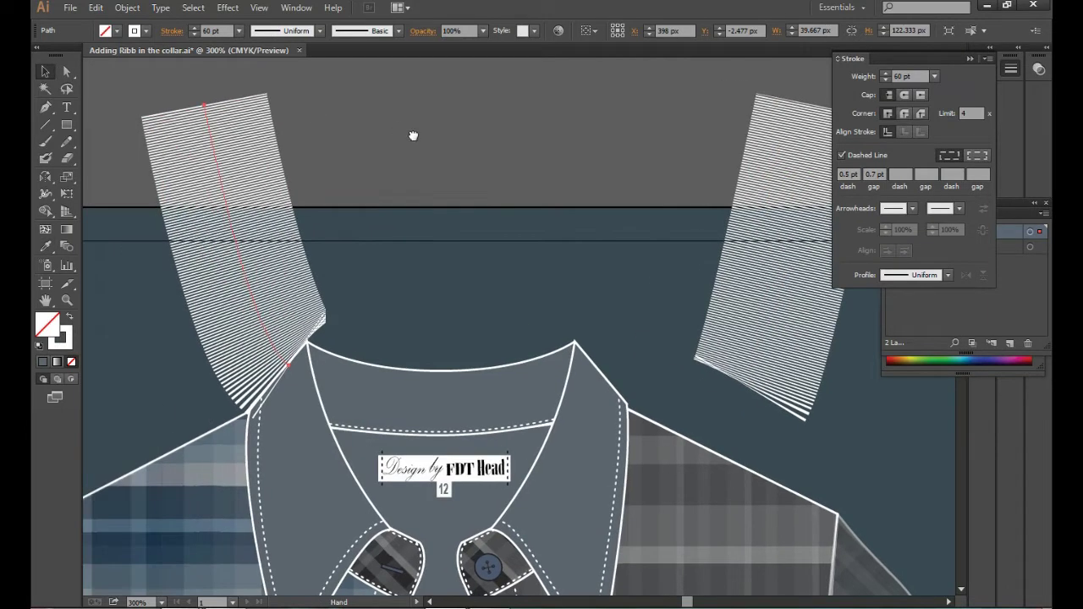
left_click_drag(227, 203, 198, 145)
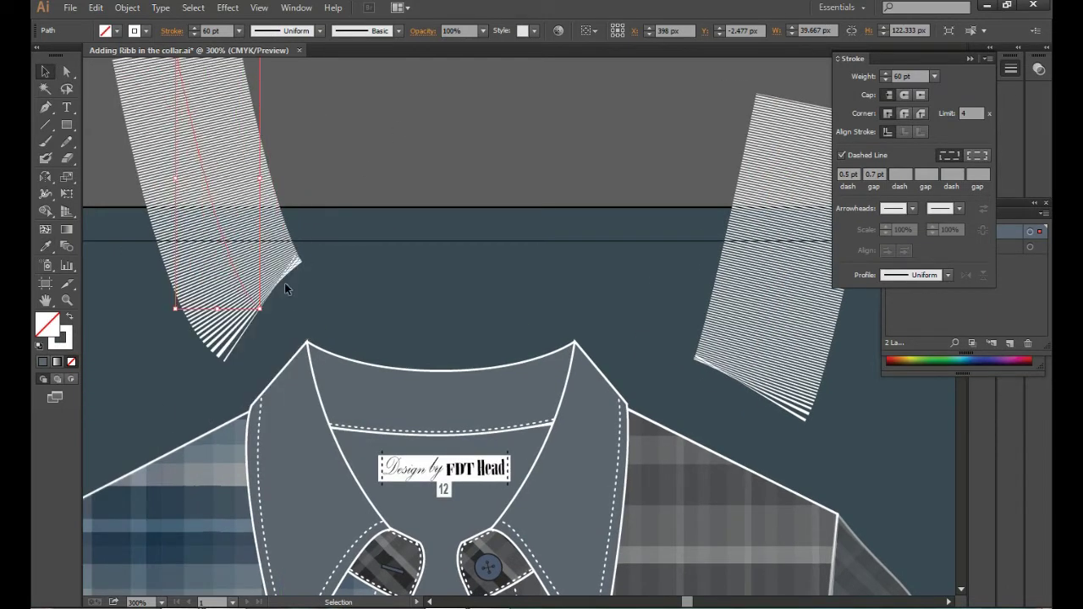
key("a")
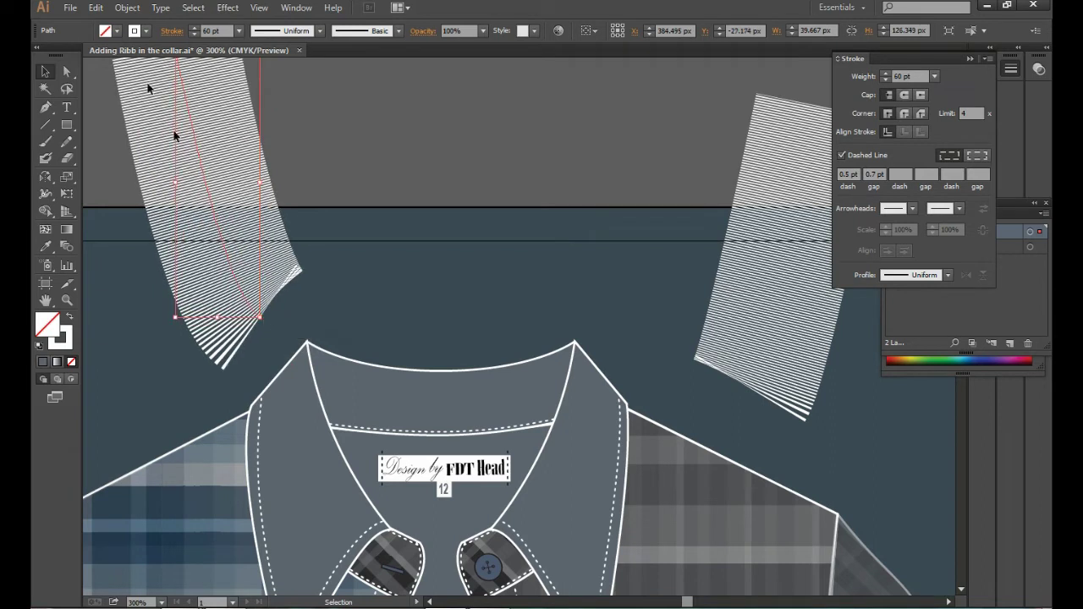
left_click(259, 317)
left_click_drag(221, 295, 244, 289)
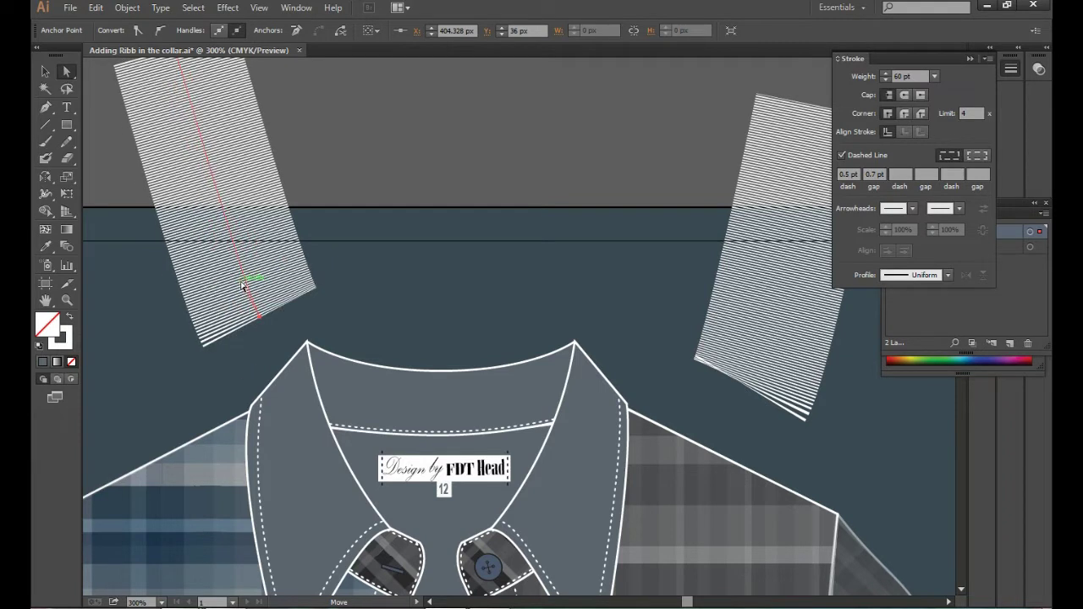
left_click_drag(465, 271, 318, 239)
left_click(45, 71)
left_click_drag(573, 106, 753, 250)
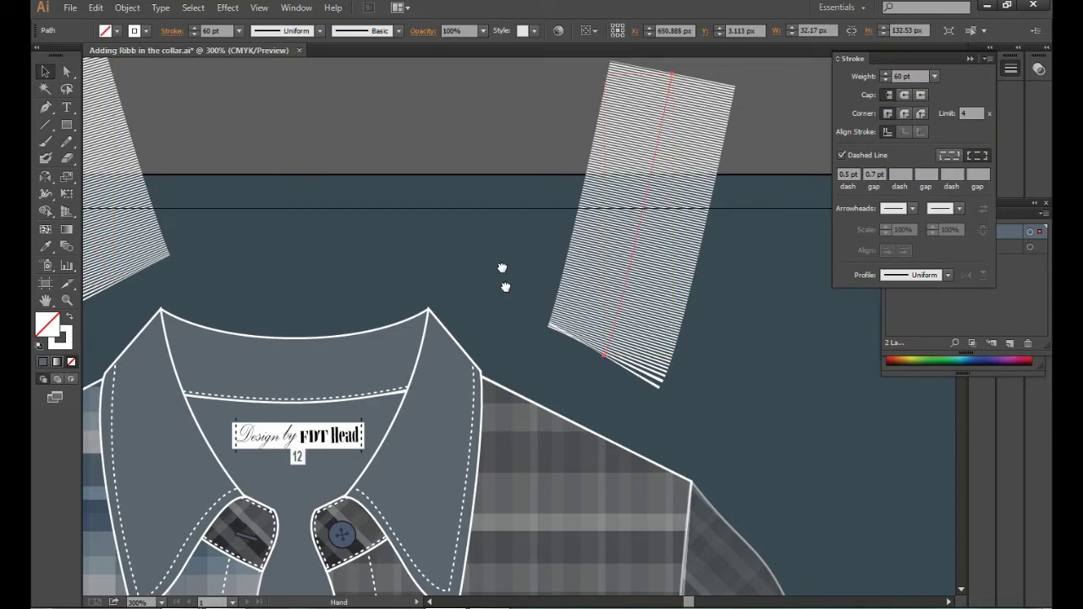
left_click_drag(507, 354, 499, 195)
left_click(393, 292)
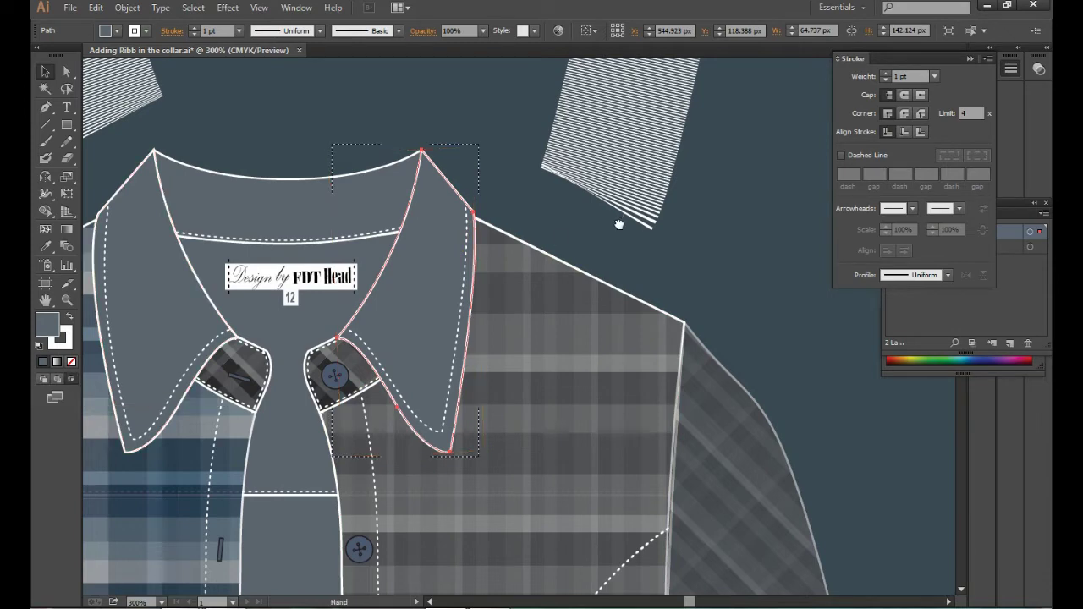
left_click_drag(617, 218, 604, 269)
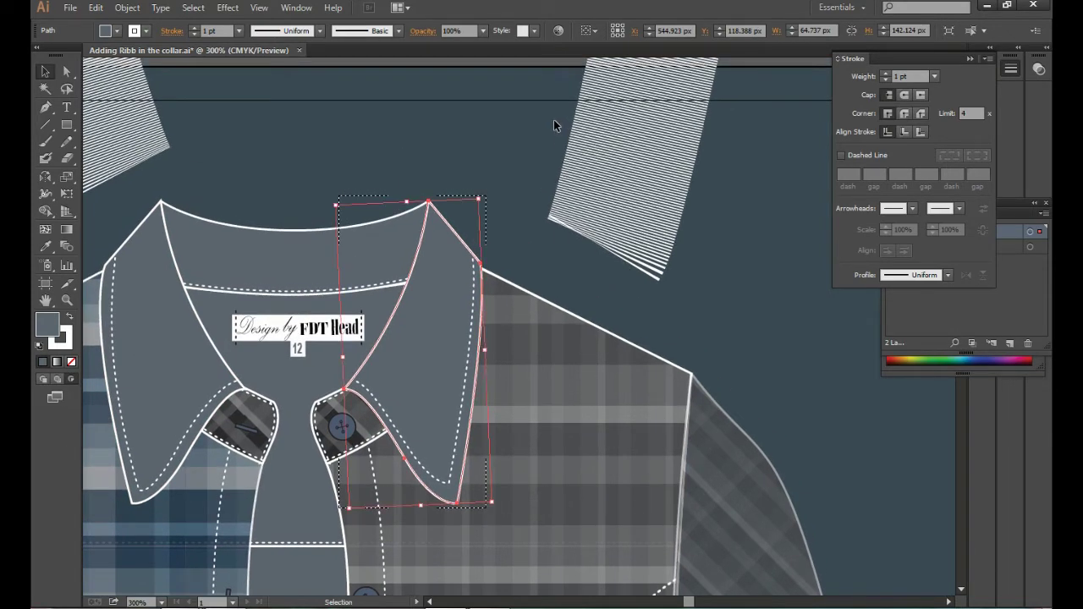
left_click(698, 181)
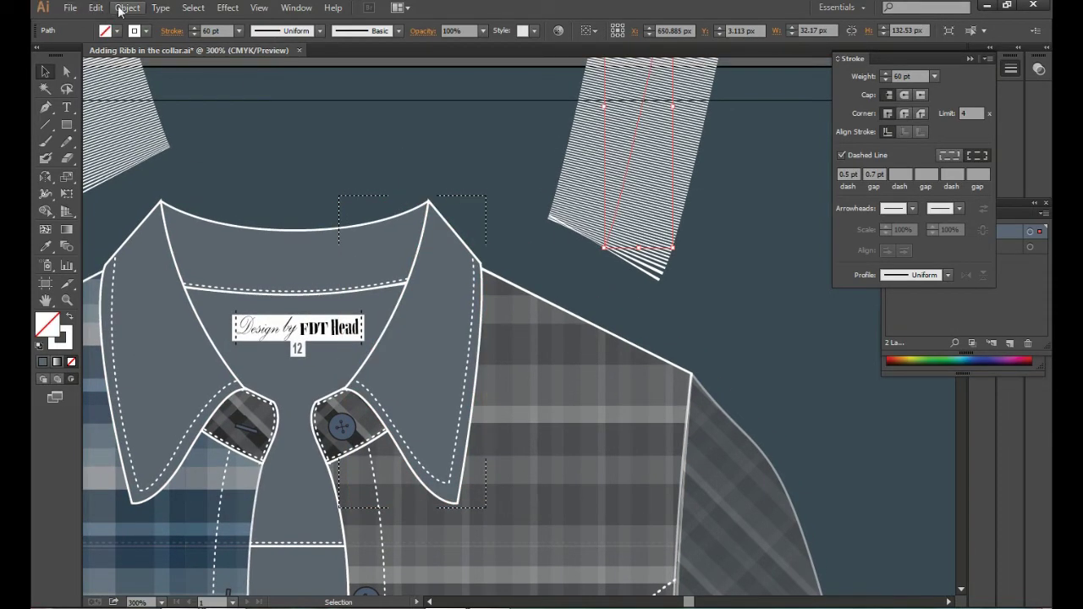
left_click(127, 8)
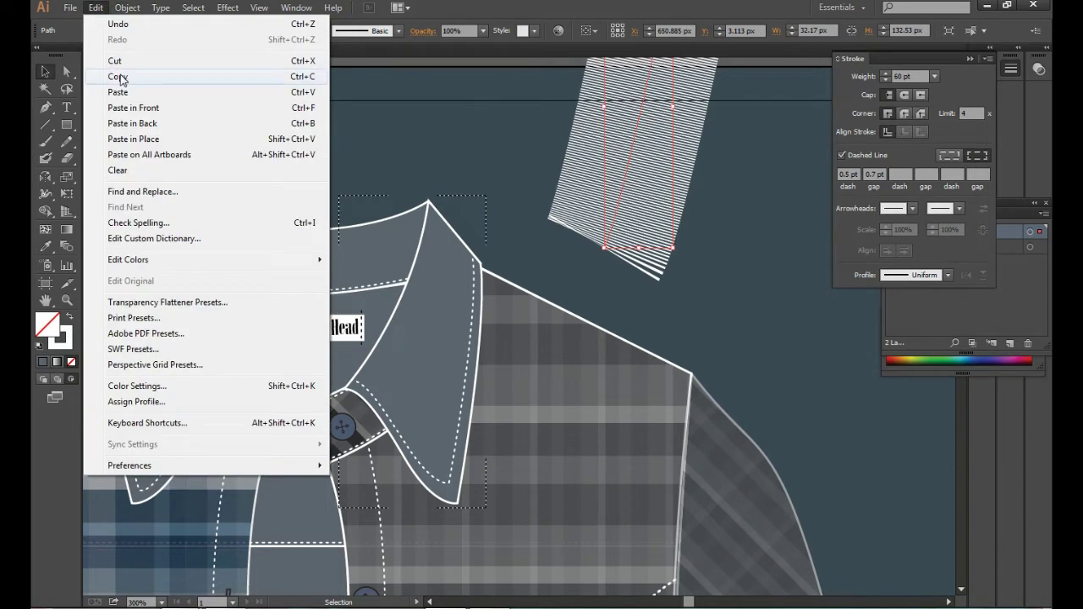
left_click(118, 77)
left_click(418, 332)
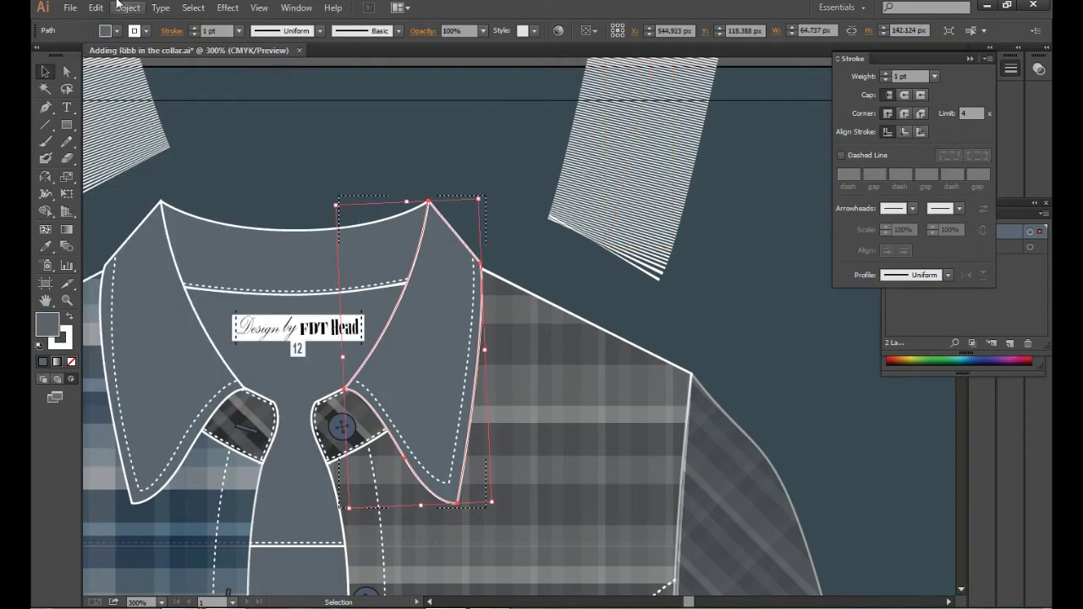
left_click(96, 8)
- Paste the ribbing inside the right collar piece and raise its stroke weight to 88 pt
left_click(135, 97)
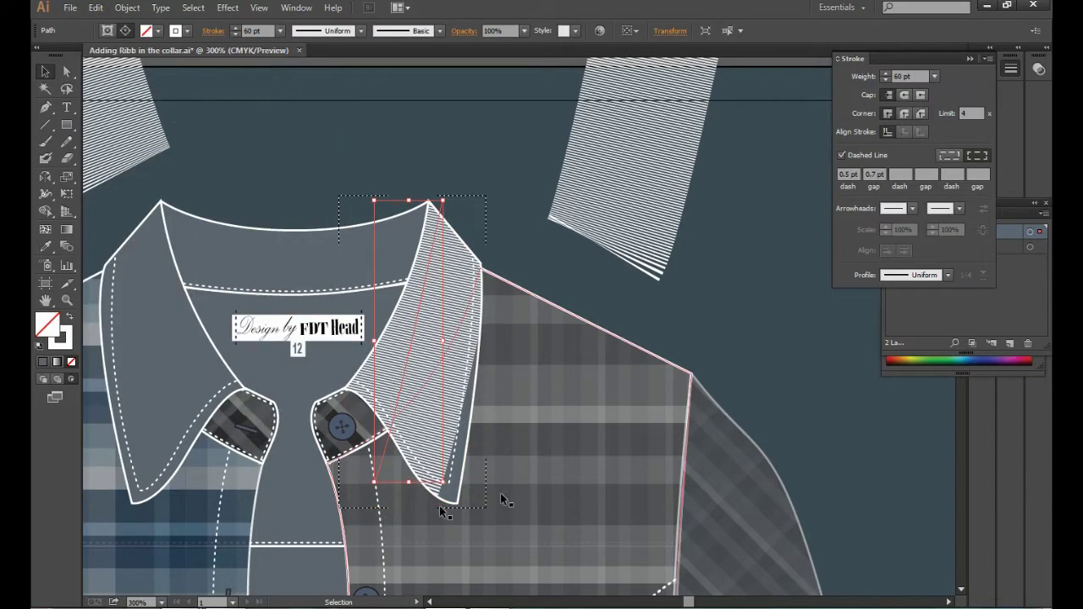
double_click(903, 77)
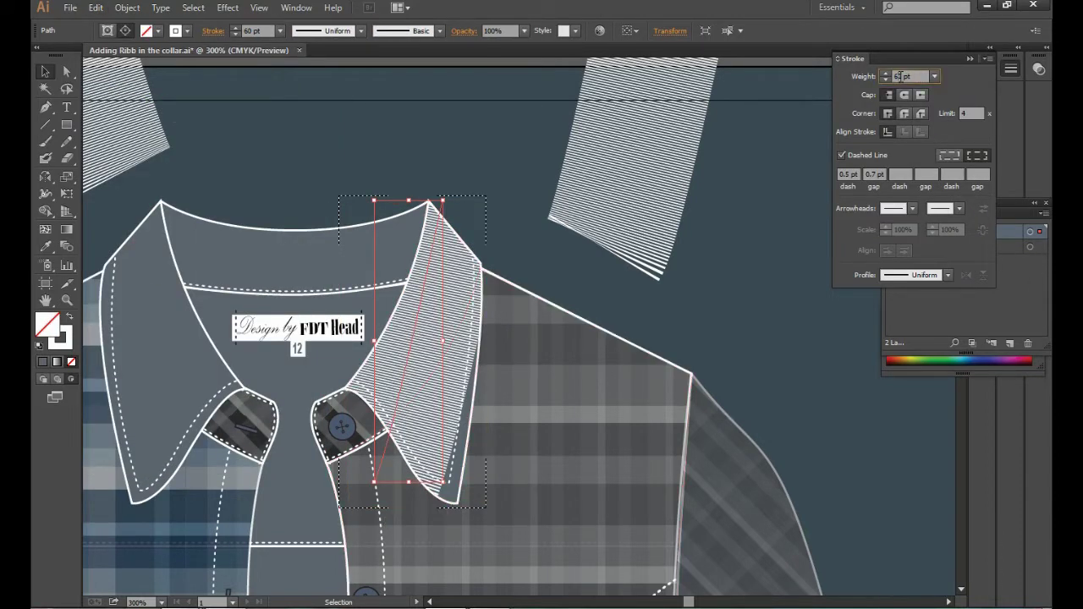
key("shift+Up")
key("shift+Up")
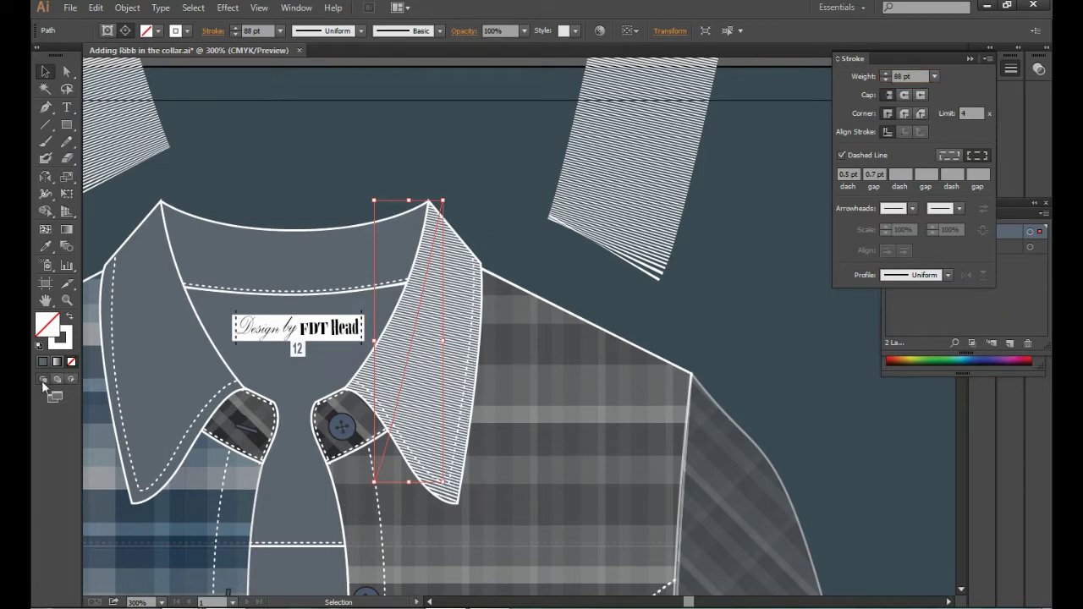
left_click(429, 161)
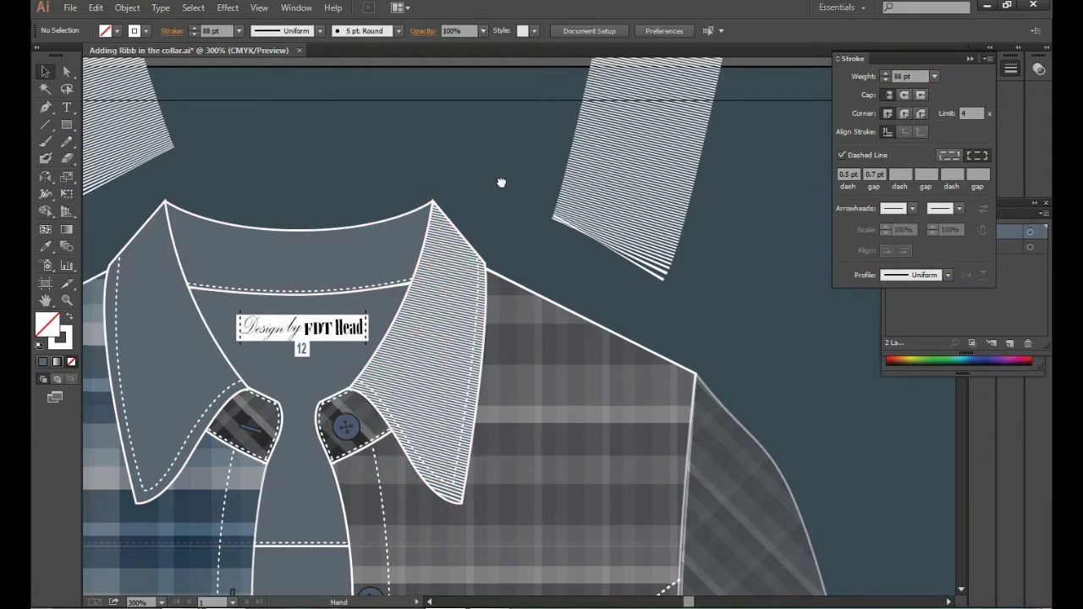
- Copy the upper-left ribbing strip
left_click_drag(429, 161, 641, 194)
left_click(339, 427)
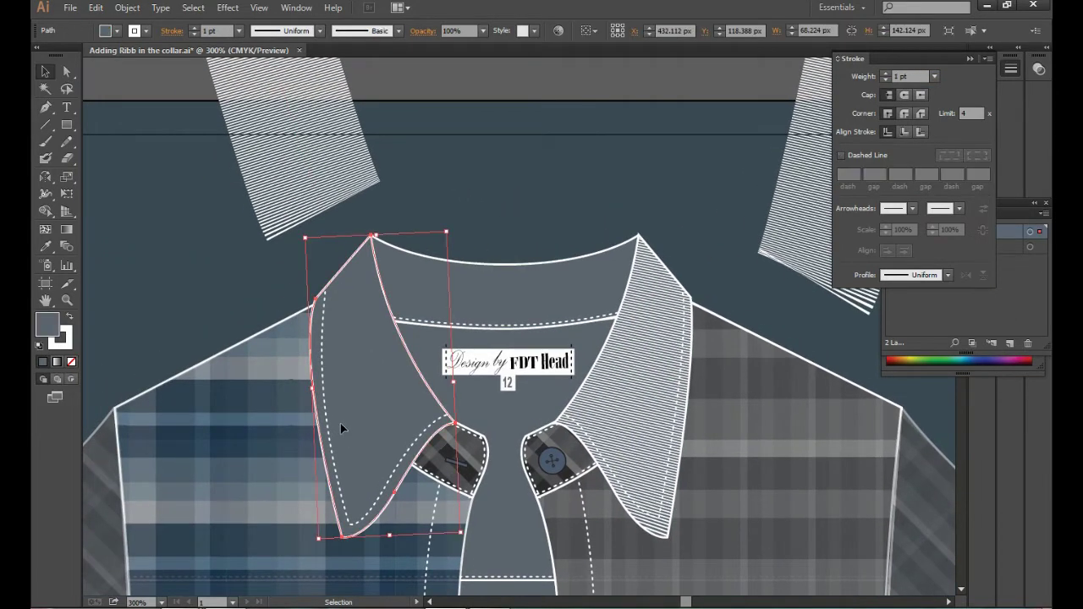
left_click_drag(373, 101, 169, 160)
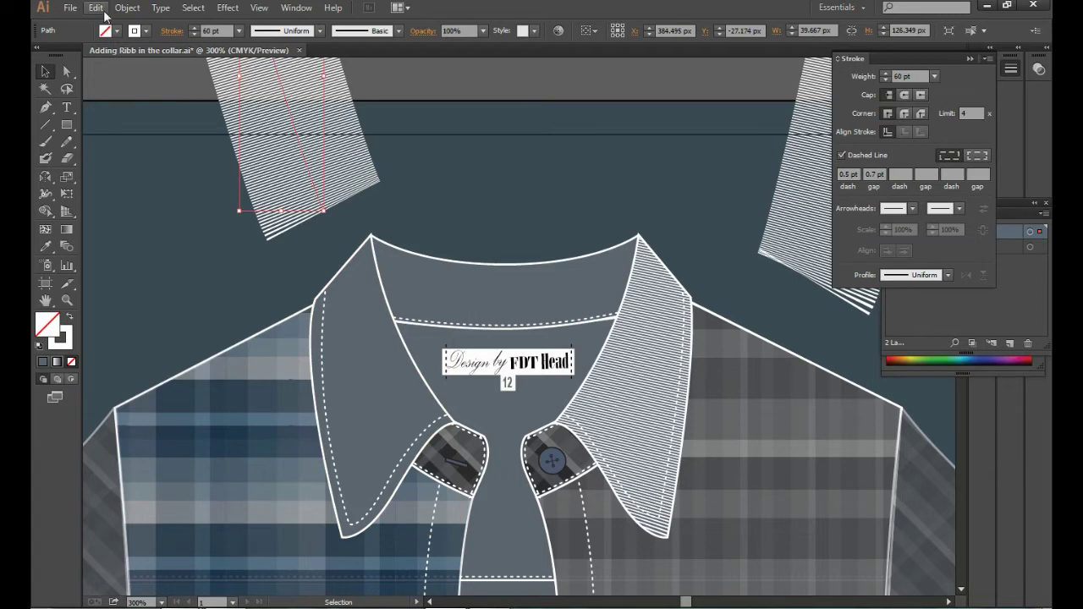
left_click(96, 7)
left_click(117, 74)
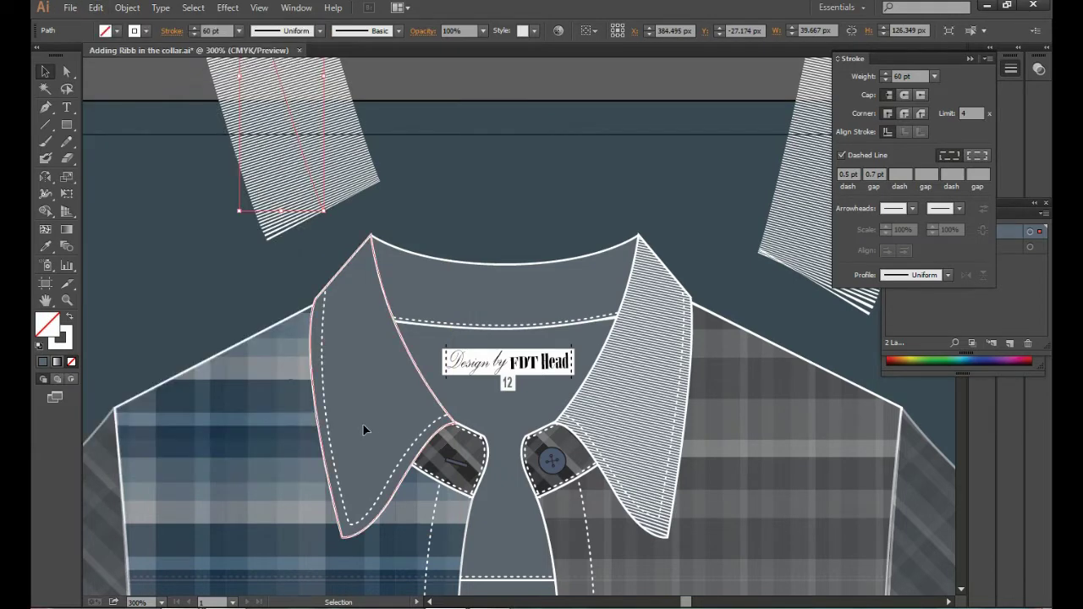
- Paste the ribbing inside the left collar piece and widen its stroke to 85 pt
left_click(363, 423)
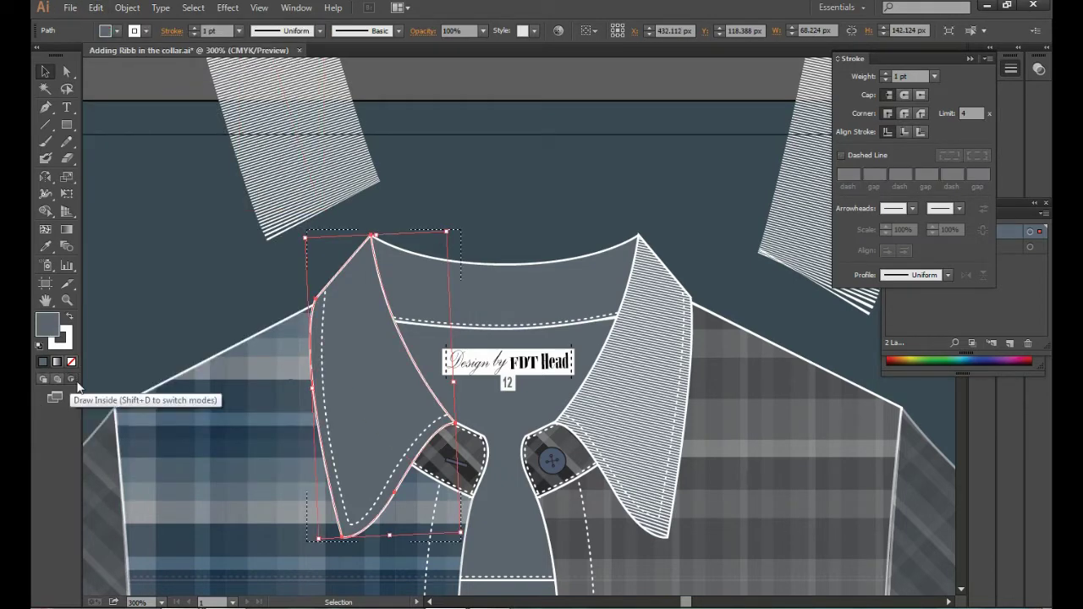
left_click(97, 8)
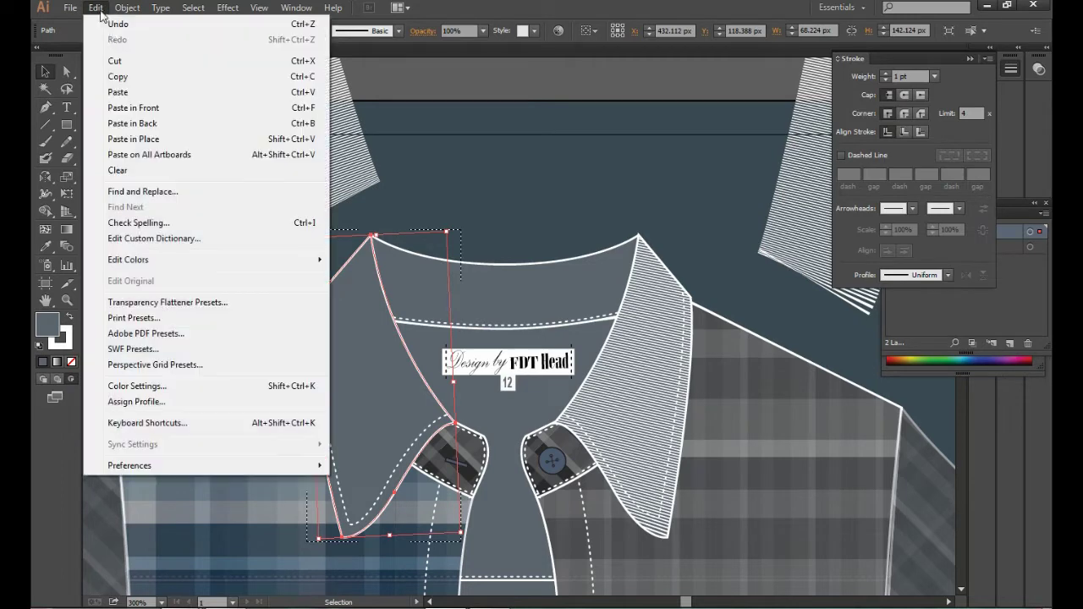
left_click(127, 91)
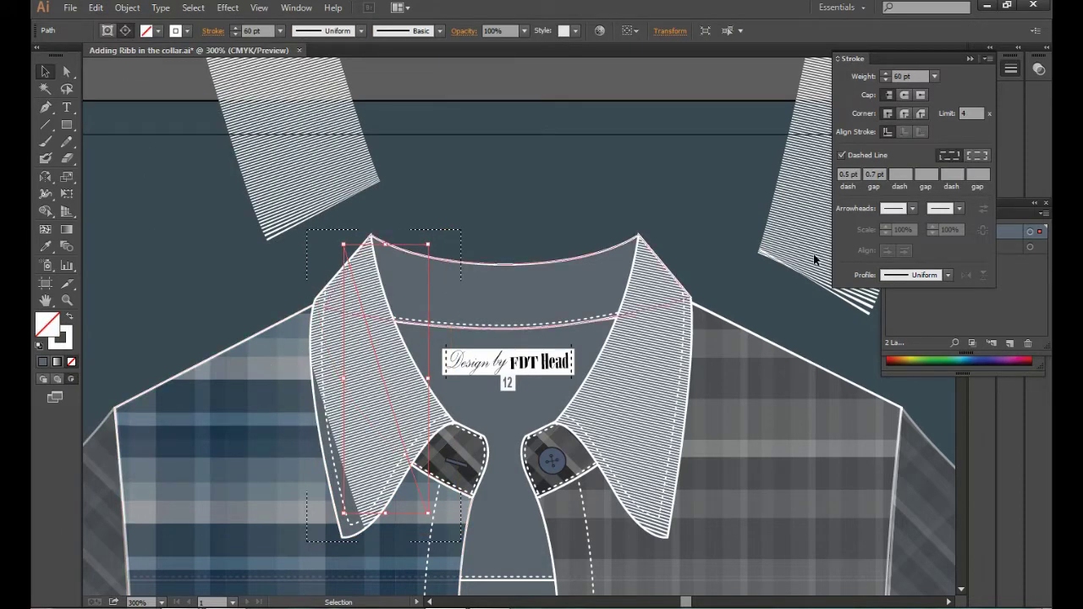
left_click(905, 76)
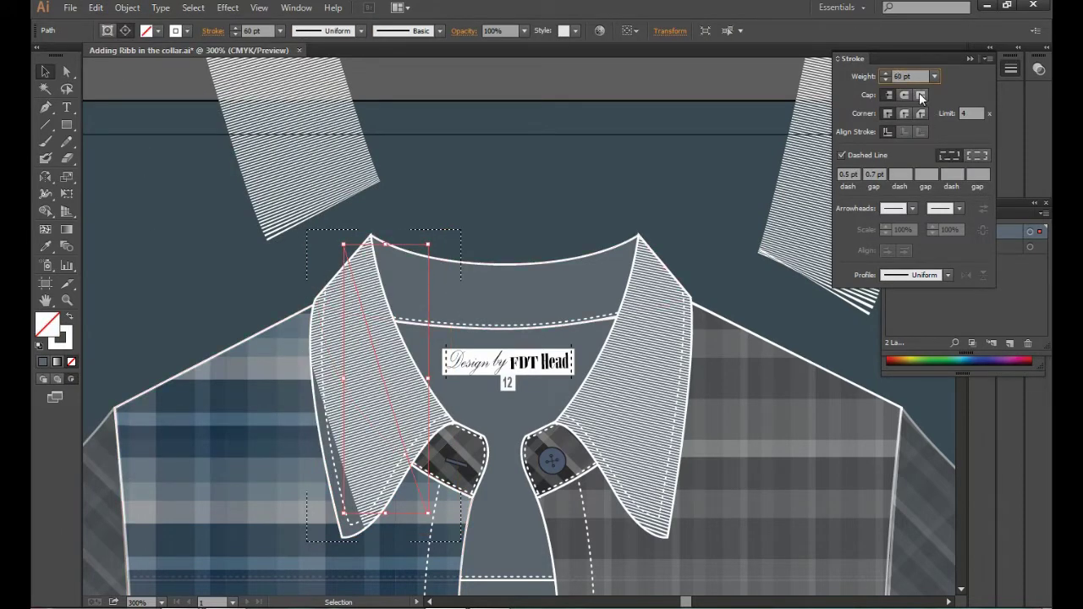
key("Up")
key("Up")
key("Up")
key("Up")
key("Up")
key("Up")
key("Up")
key("Up")
key("Up")
key("Up")
key("Up")
key("Up")
key("Up")
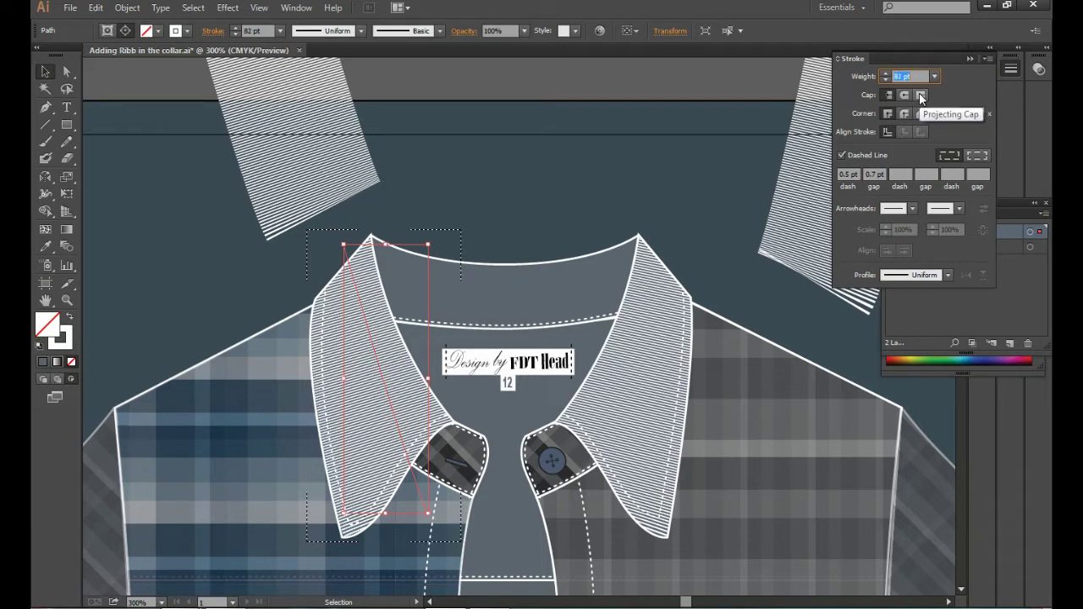
key("Return")
left_click(258, 144)
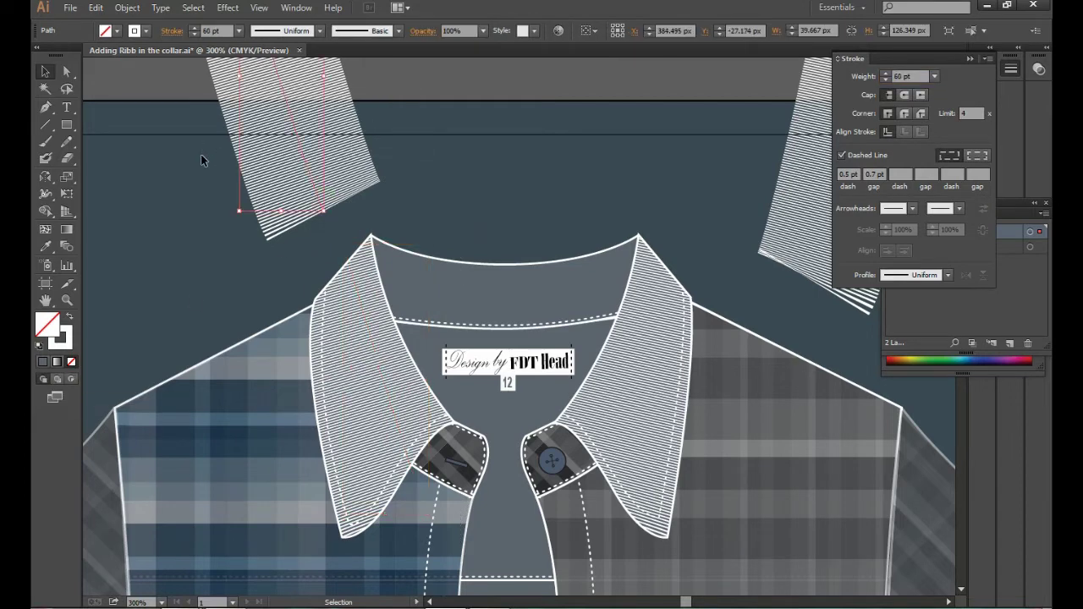
- Delete the leftover upper-left and right ribbing strips
key("Delete")
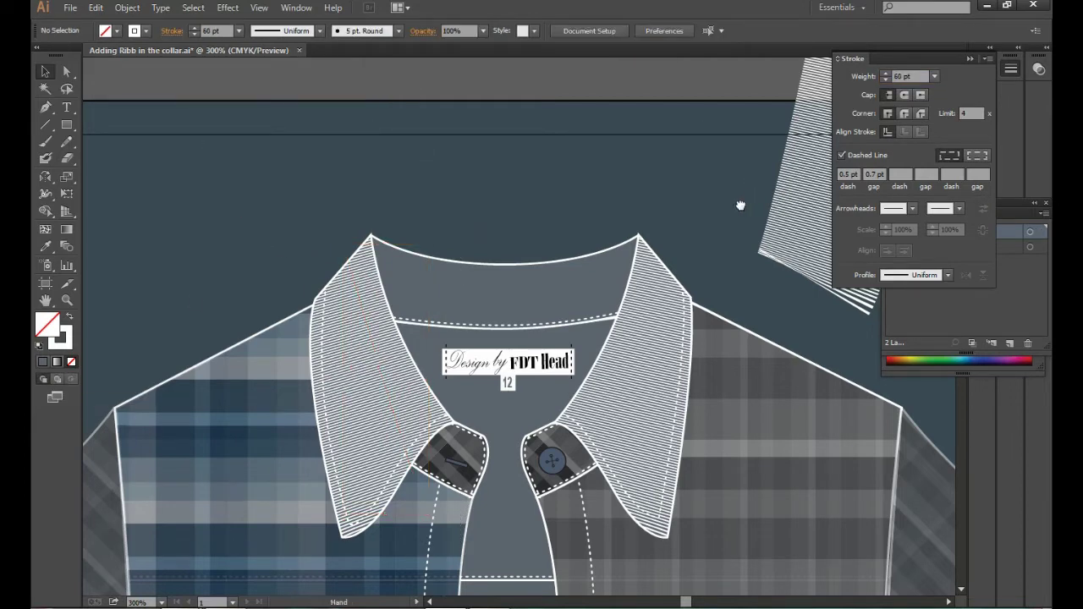
left_click_drag(744, 201, 625, 167)
left_click_drag(826, 231, 826, 228)
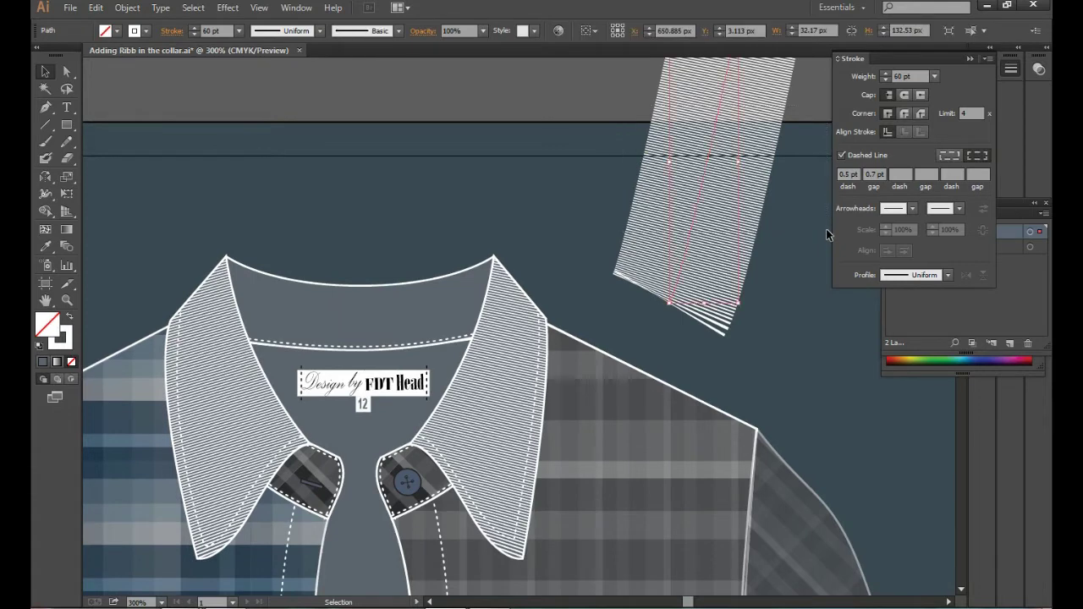
key("Delete")
left_click_drag(634, 522, 679, 379)
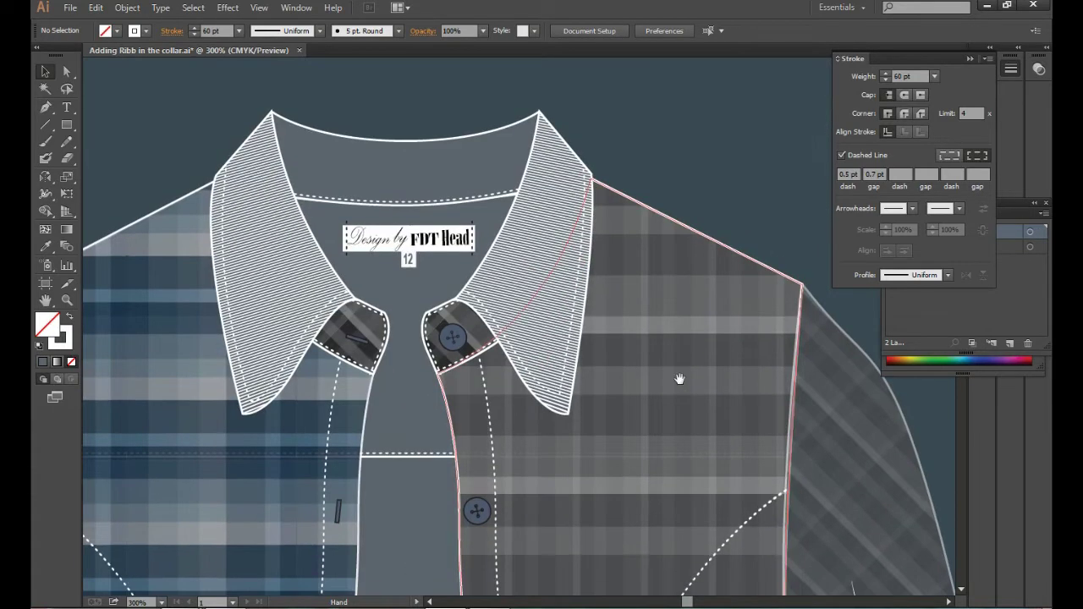
- Fill the collar neckband with the dark plaid pattern sampled by the Eyedropper
left_click(443, 159)
left_click(45, 247)
left_click(170, 322)
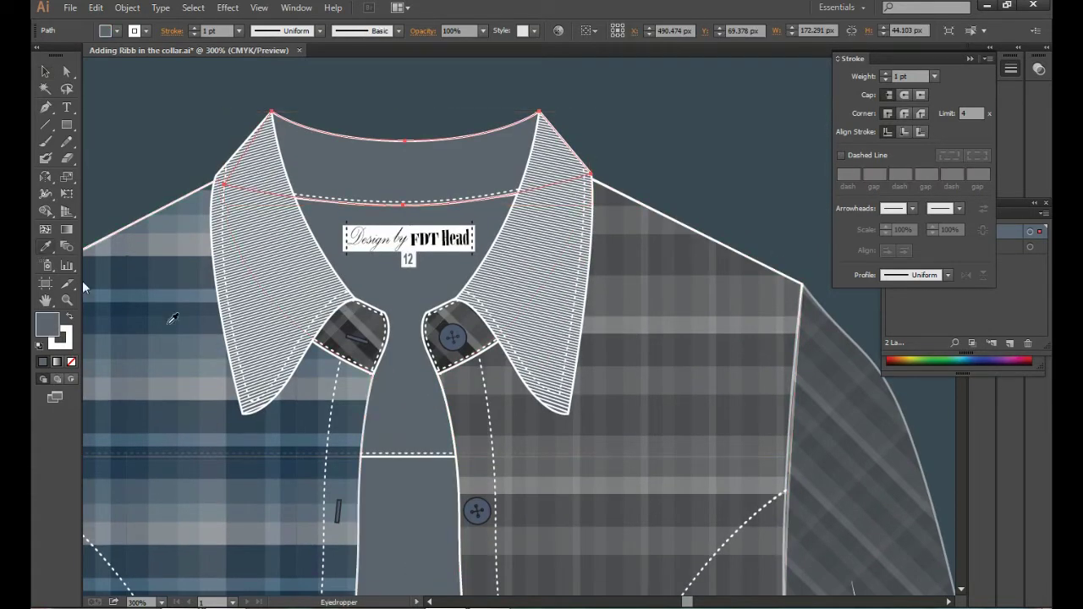
left_click(360, 326)
left_click(43, 74)
left_click(708, 101)
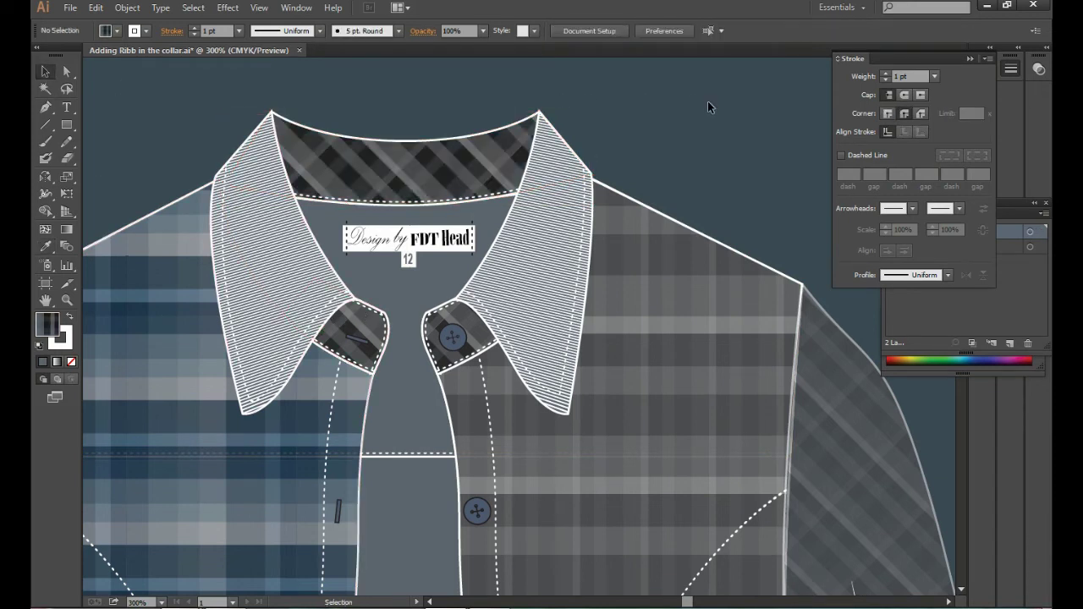
- Try an 8 pt outline on the neckband, then undo it
left_click(440, 203)
key("a")
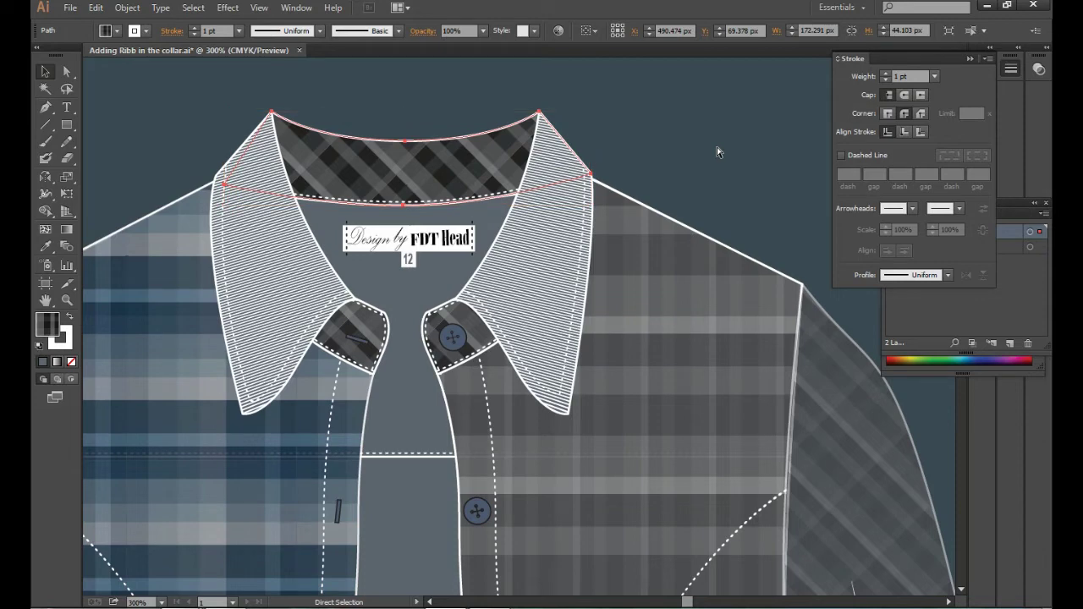
key("v")
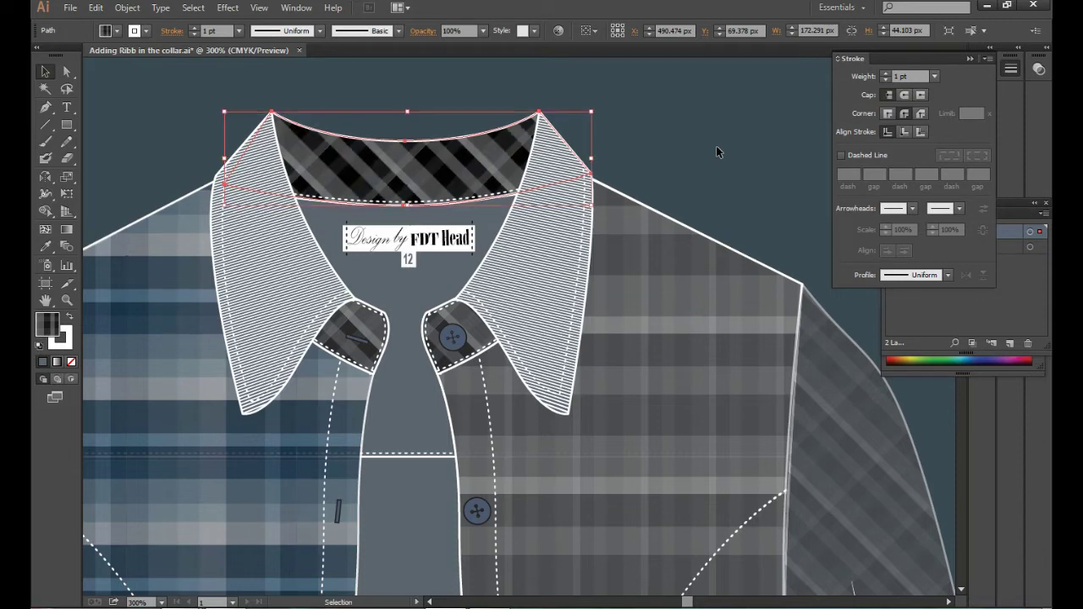
left_click(935, 76)
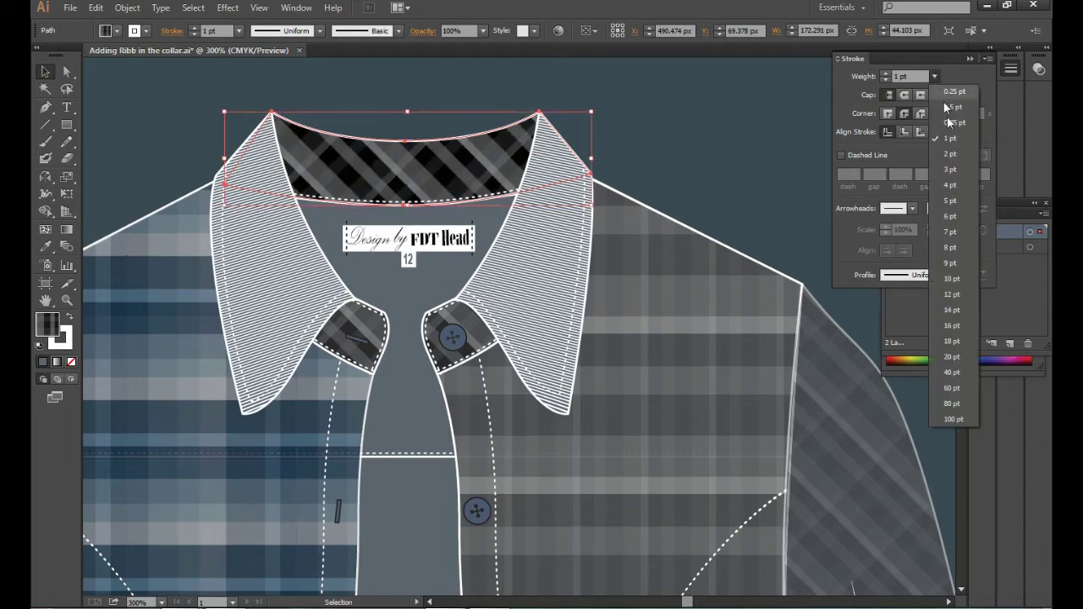
left_click(952, 248)
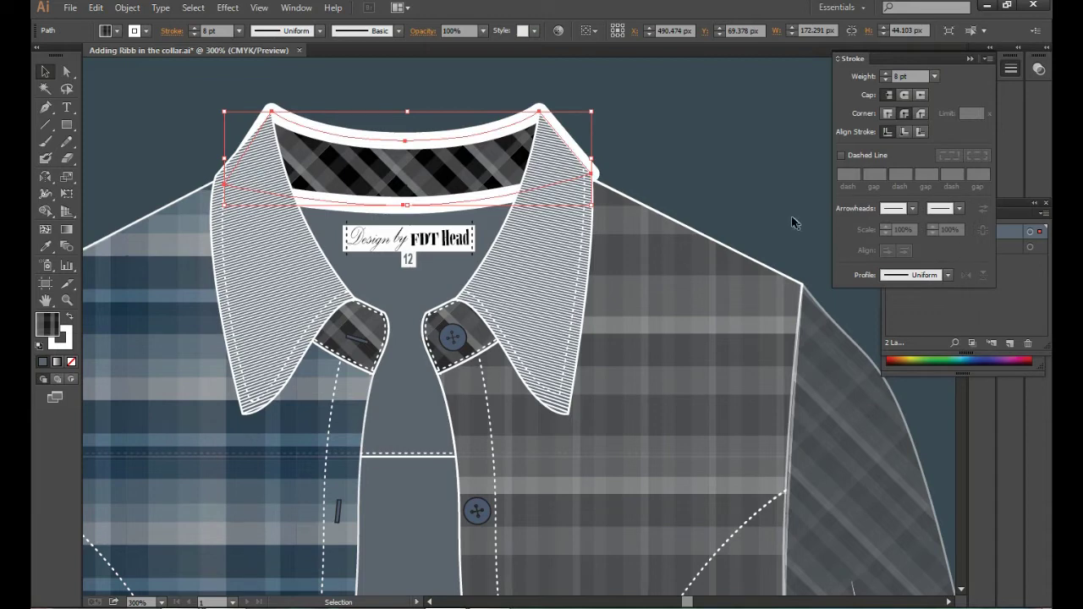
key("ctrl+z")
left_click(737, 133)
left_click(67, 71)
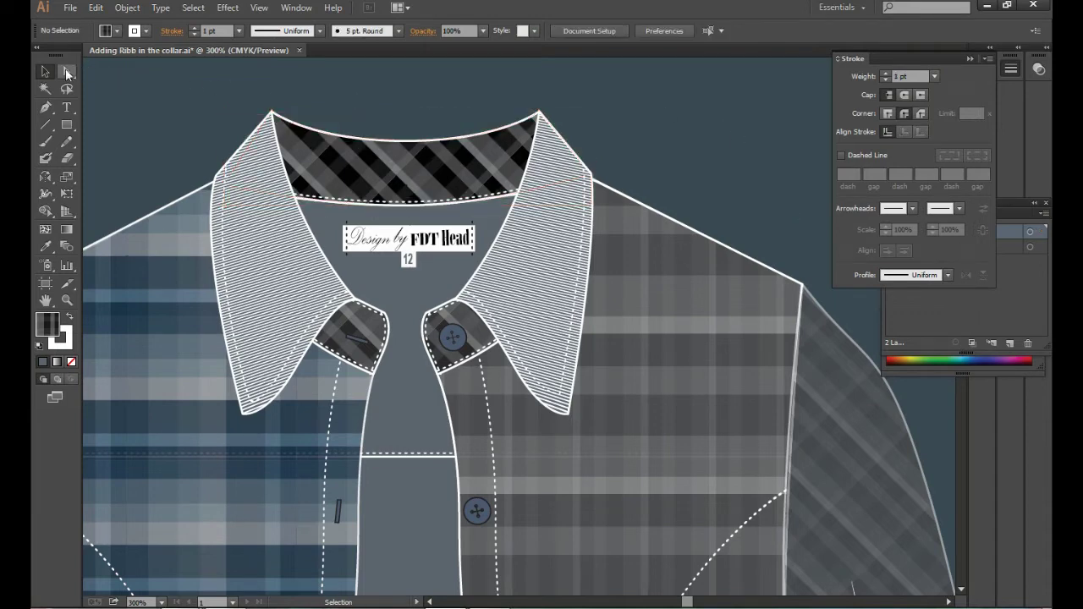
- Join the neckline path and make its stroke solid at 8 pt weight
left_click(414, 207)
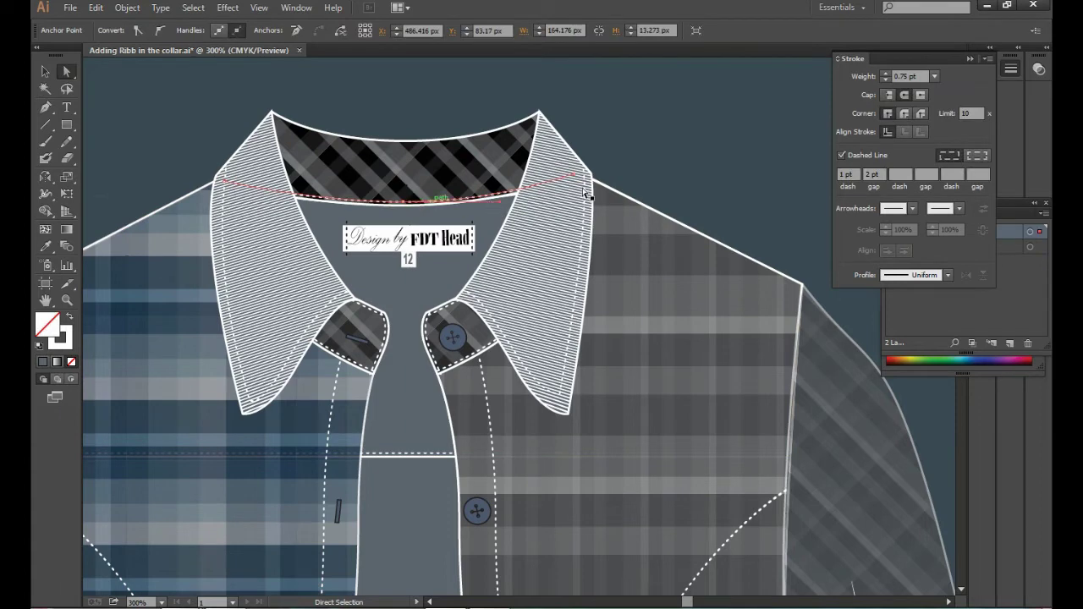
left_click(405, 203)
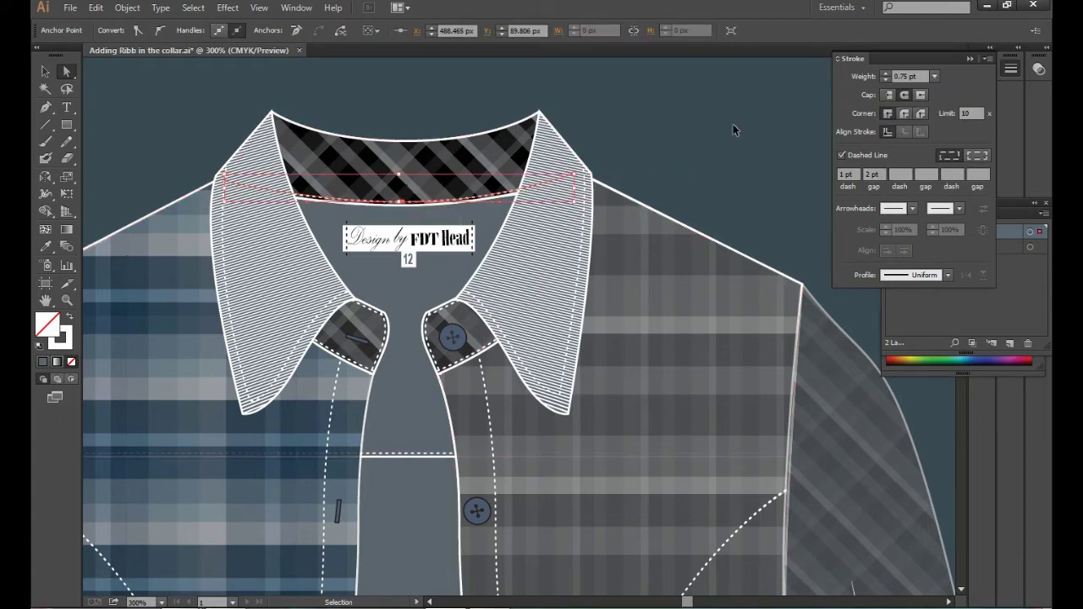
key("ctrl+j")
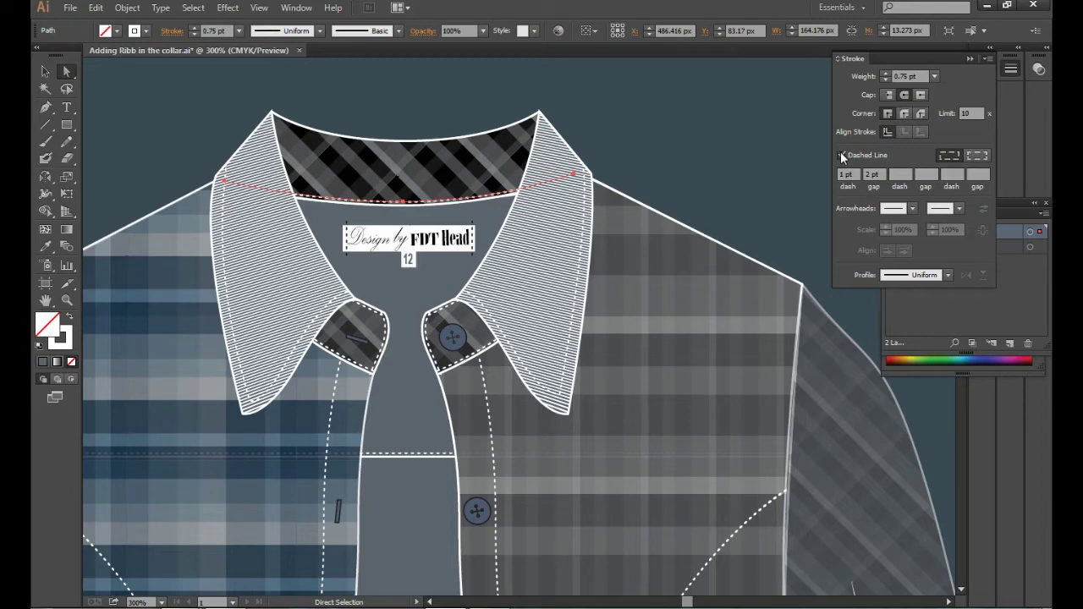
left_click(842, 155)
left_click(934, 76)
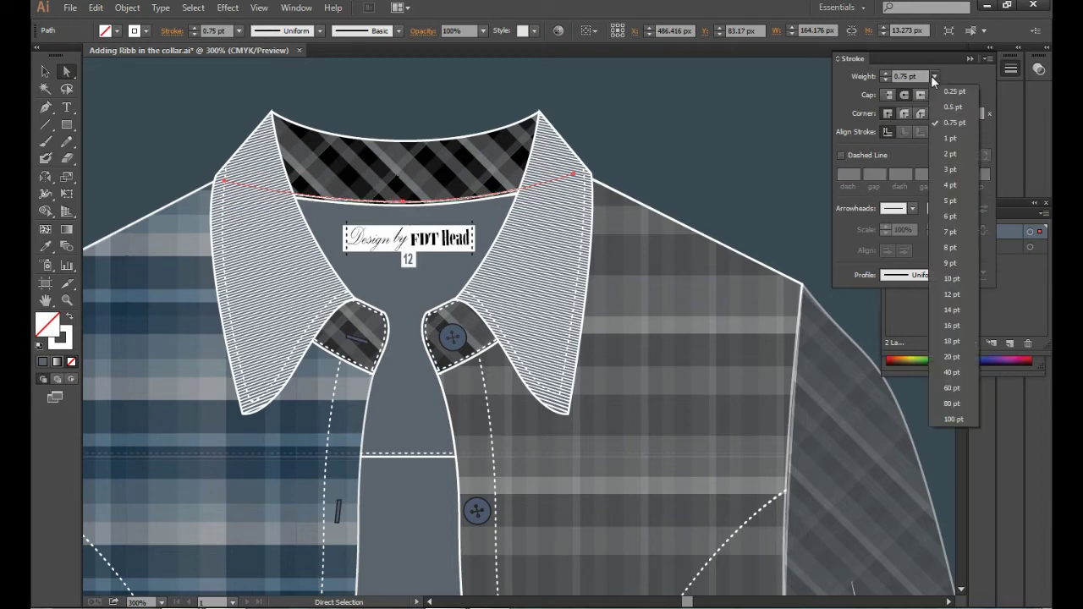
left_click(951, 217)
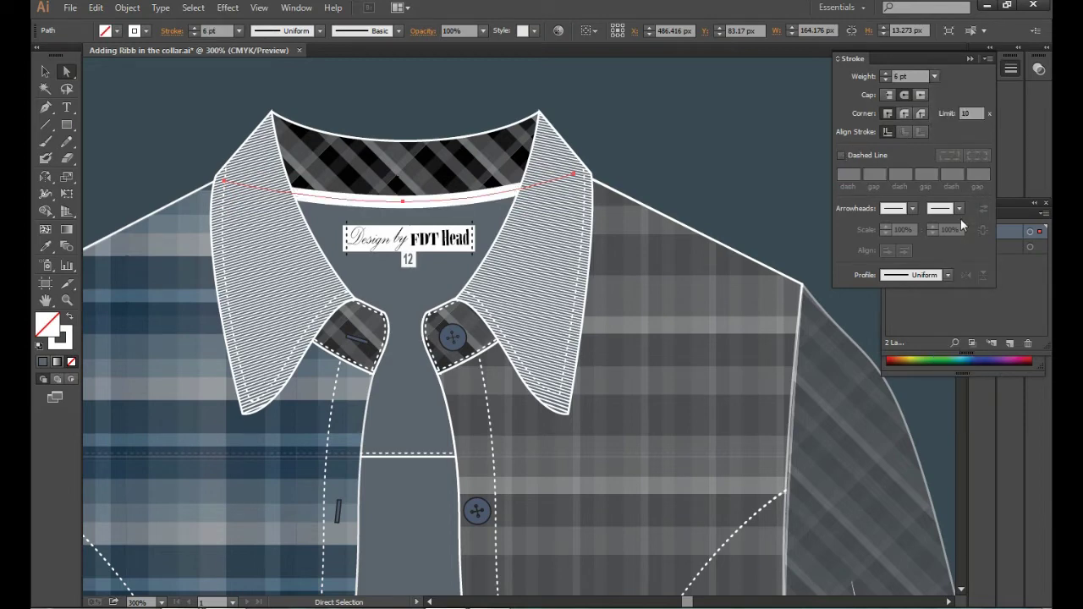
left_click(934, 77)
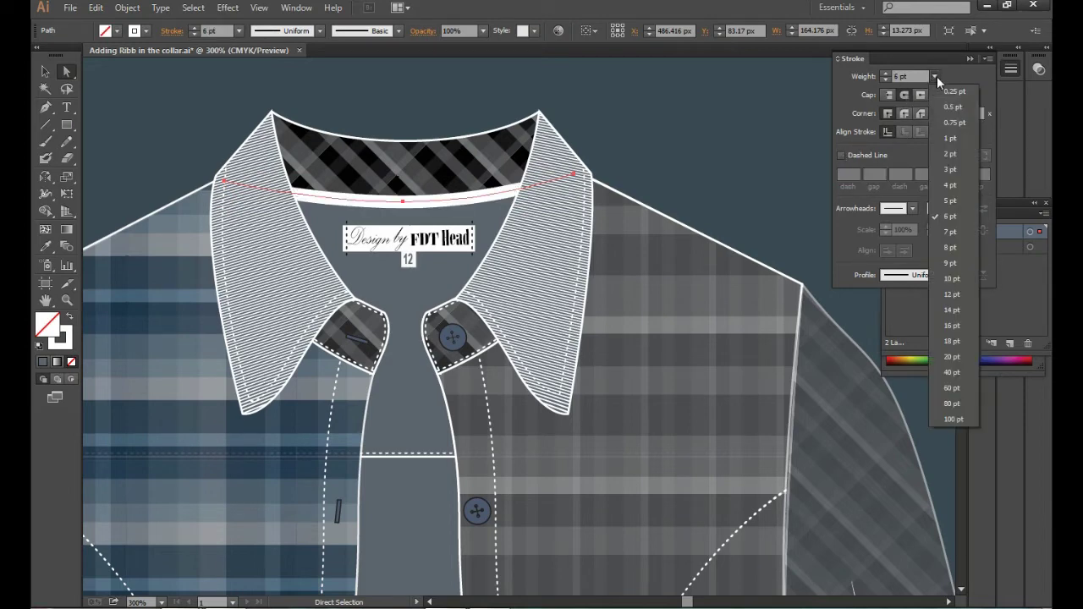
left_click(951, 247)
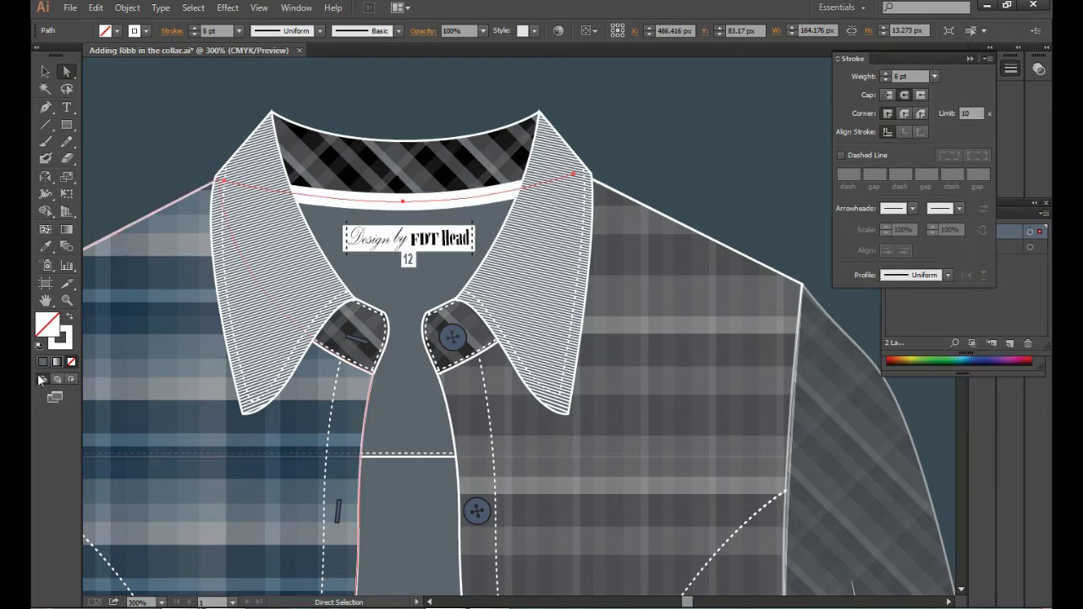
- Color the neckline stroke dark blue-grey #595A5B
double_click(68, 339)
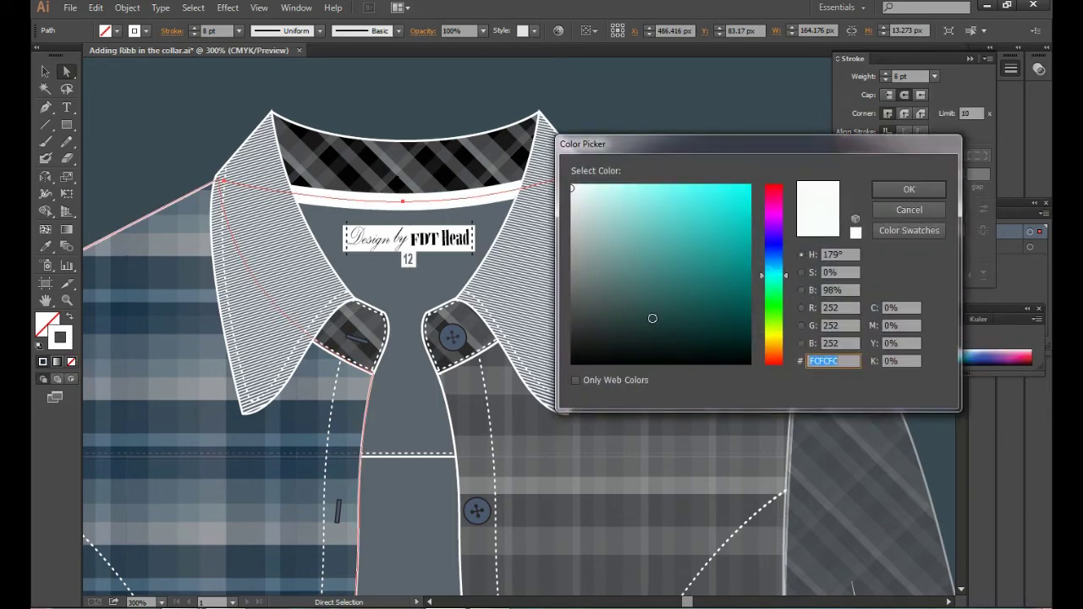
left_click(575, 300)
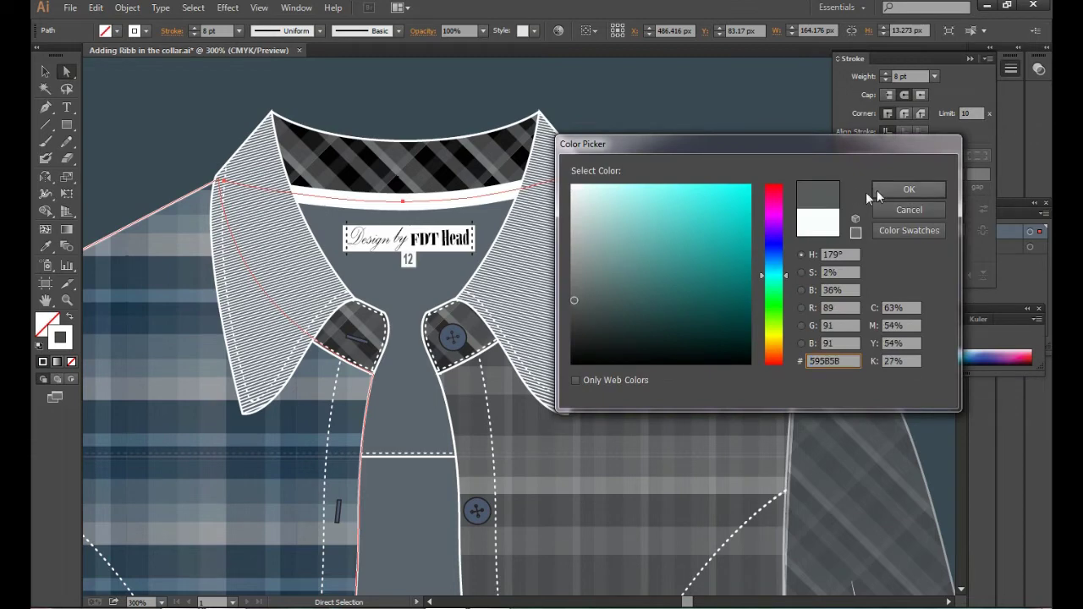
left_click_drag(772, 267, 770, 263)
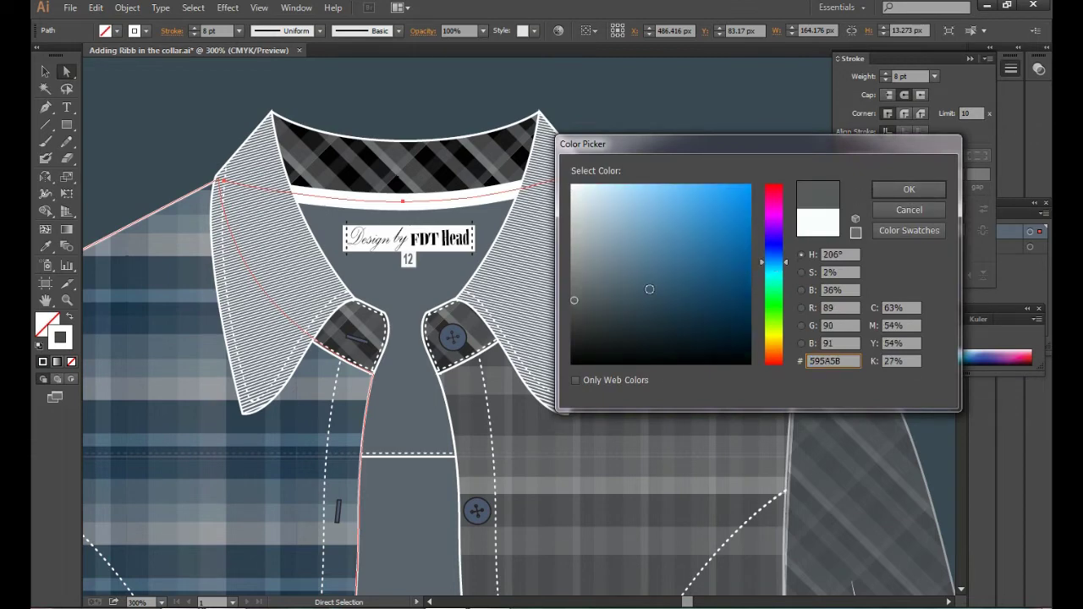
left_click(909, 188)
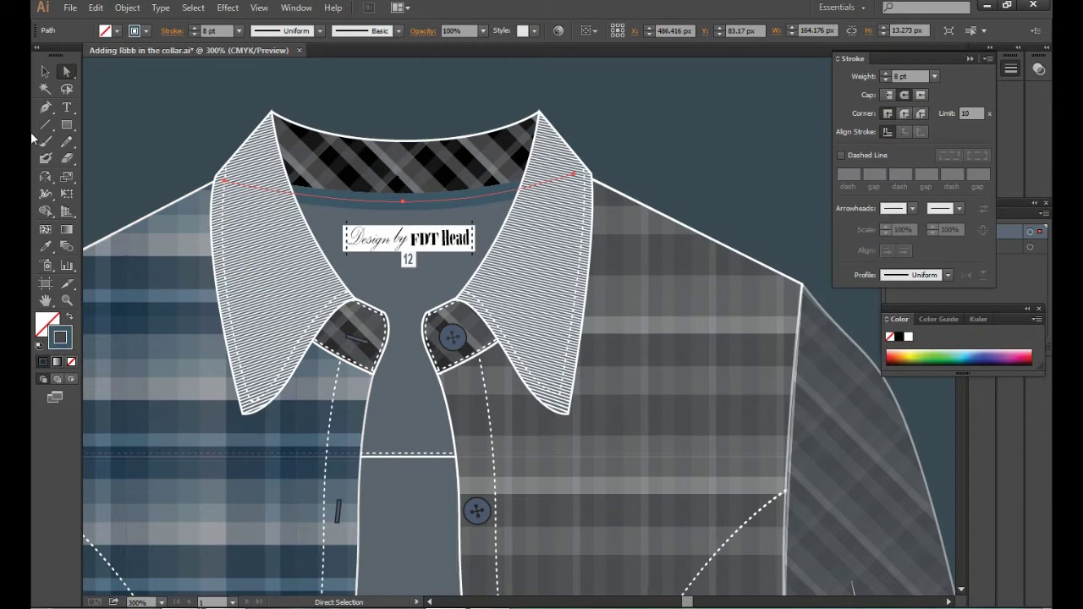
left_click(40, 76)
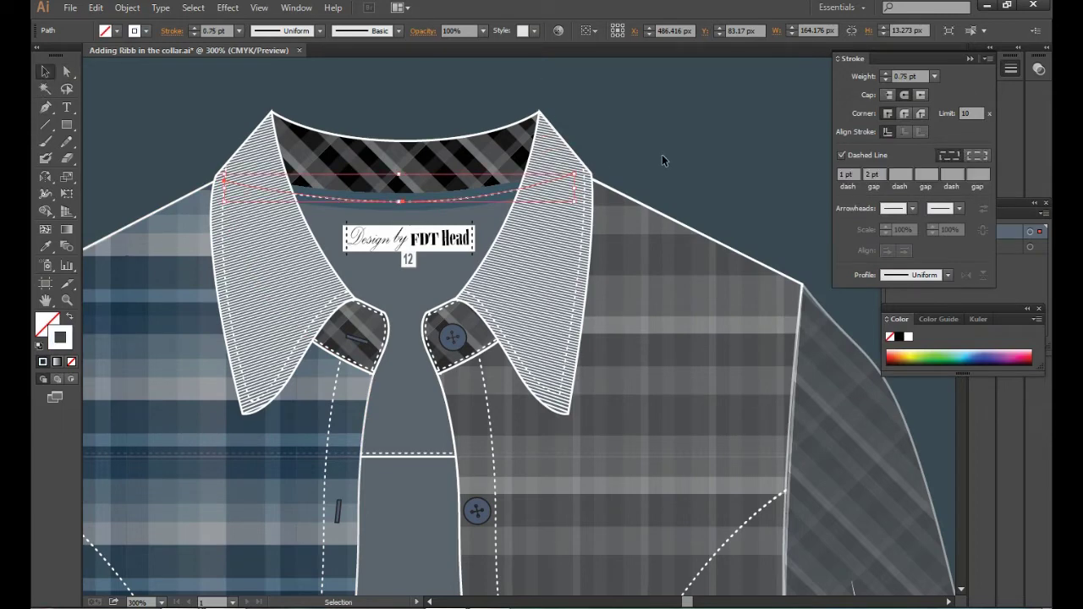
- Nudge the dashed stitch line with the arrow keys onto the dark neckband
key("Up")
key("Up")
key("Up")
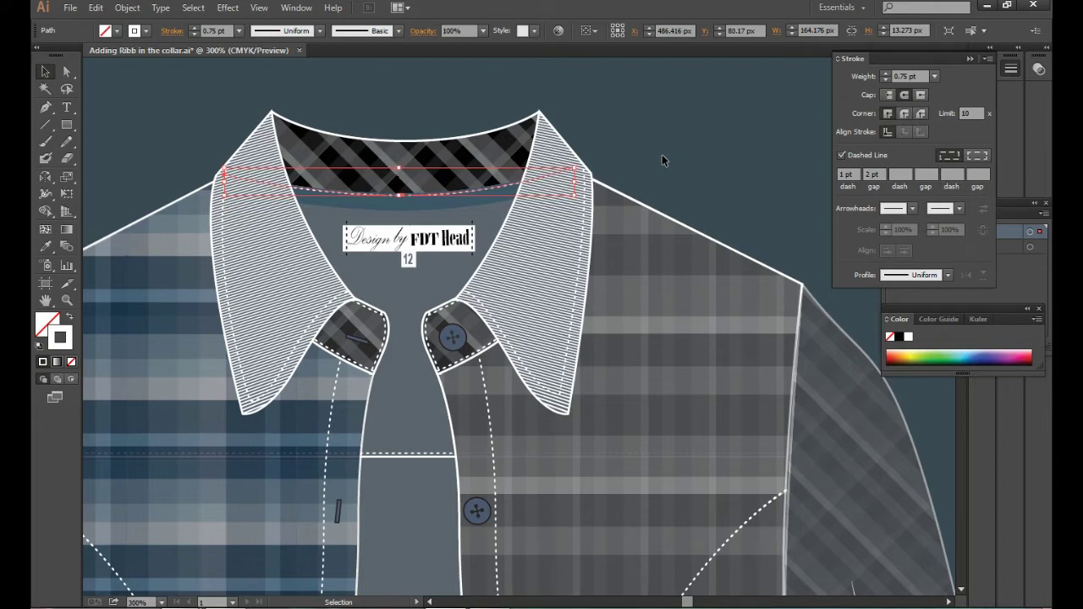
key("a")
key("v")
key("Down")
key("Down")
key("Down")
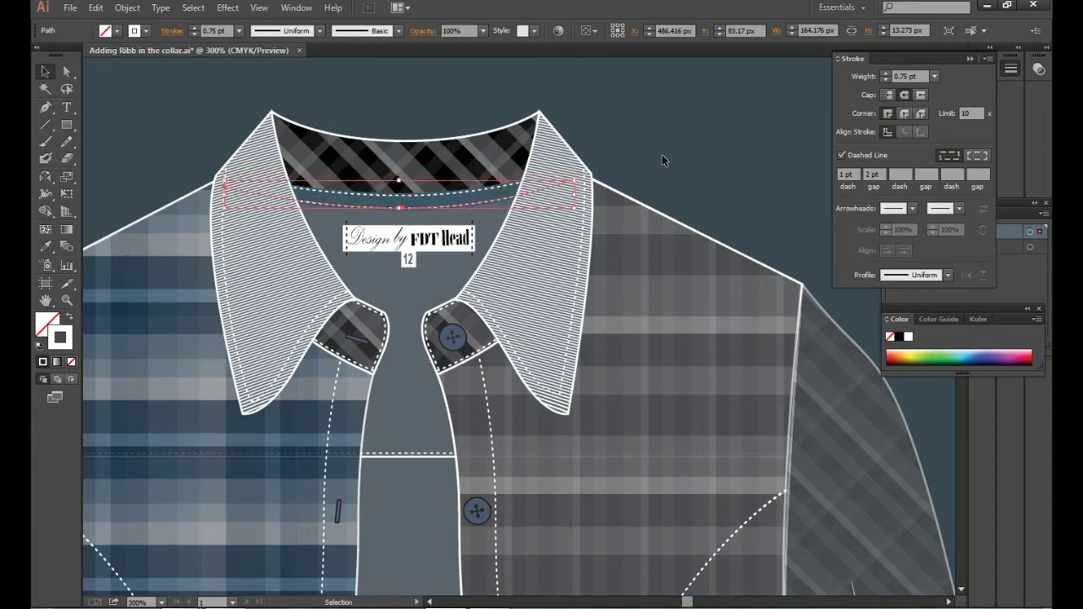
key("Up")
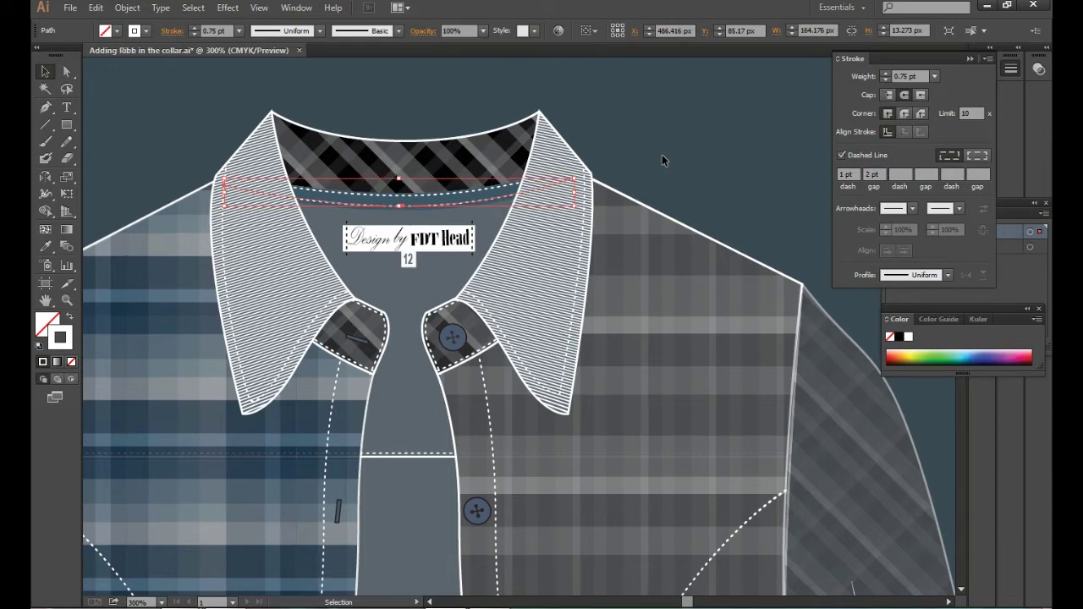
left_click(718, 139)
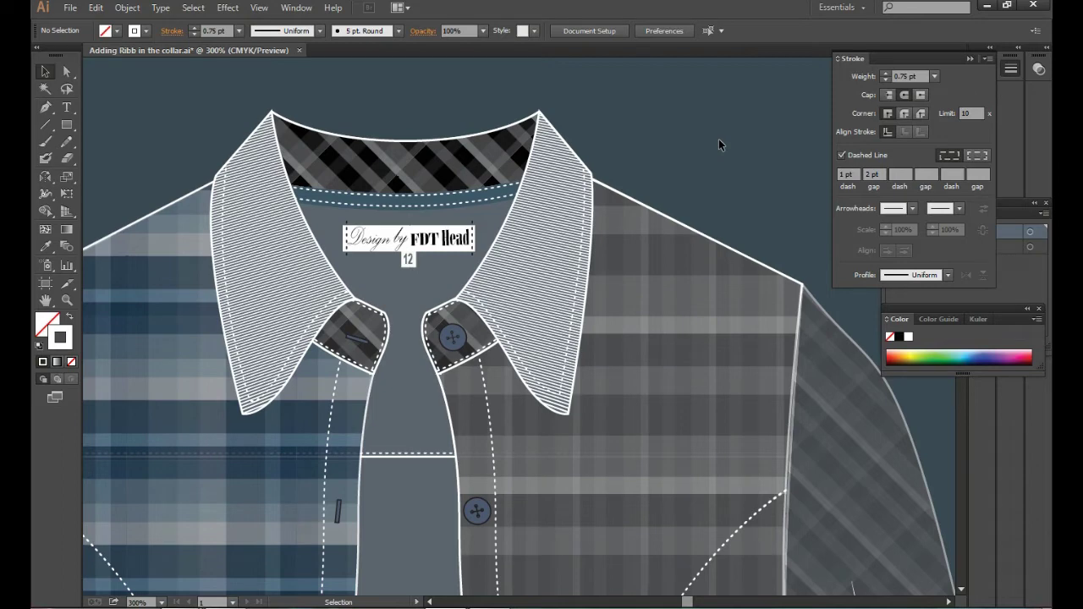
- Zoom in on the collar stitching and label, then zoom back out to the whole shirt
key("ctrl+equal")
key("ctrl+equal")
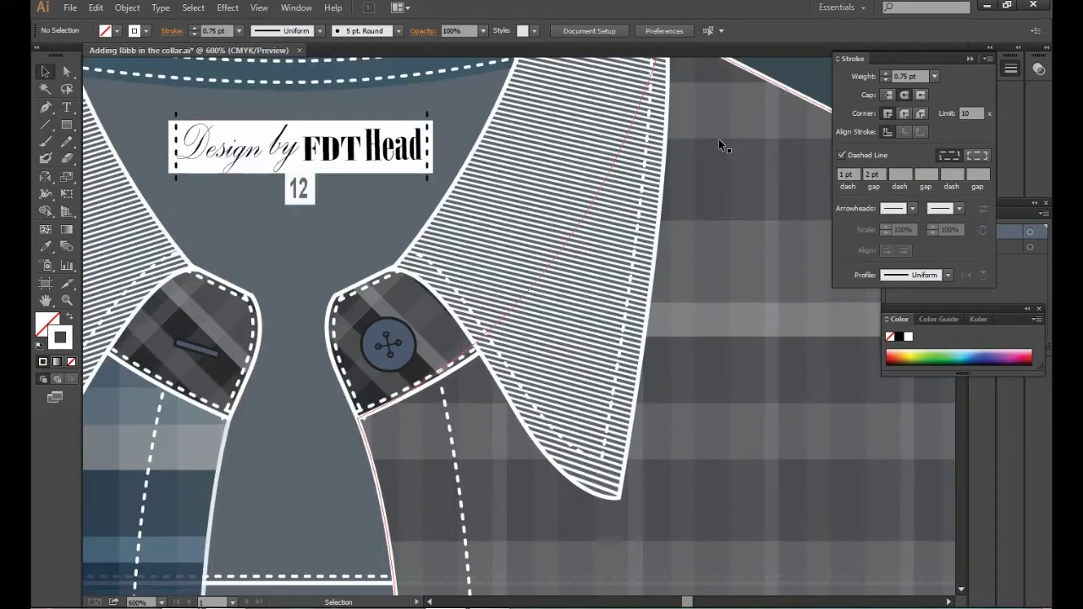
left_click_drag(437, 149, 554, 287)
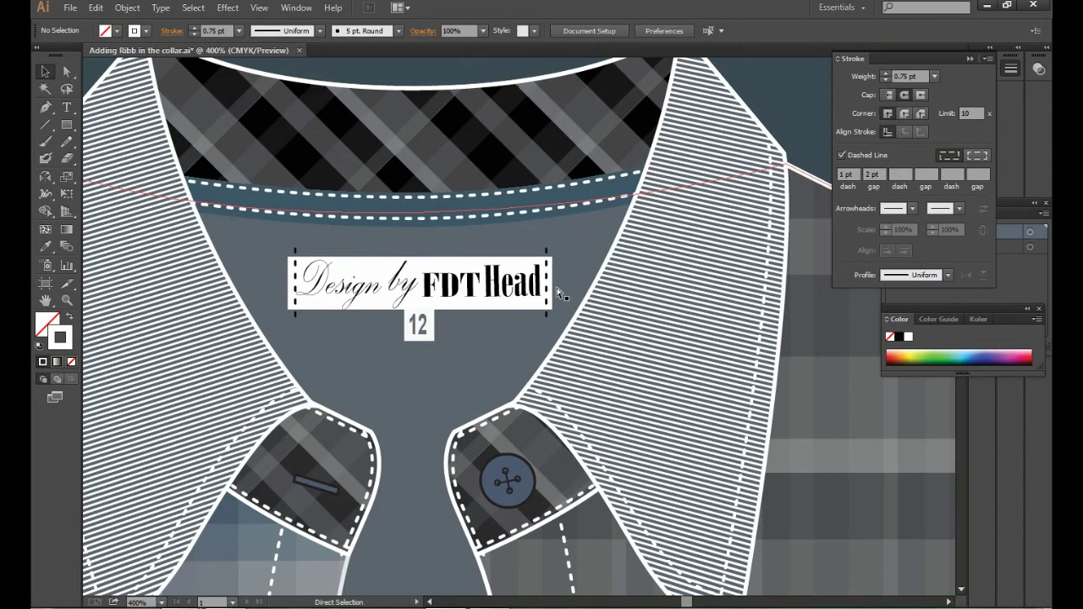
key("ctrl+minus")
key("ctrl+minus")
key("ctrl+minus")
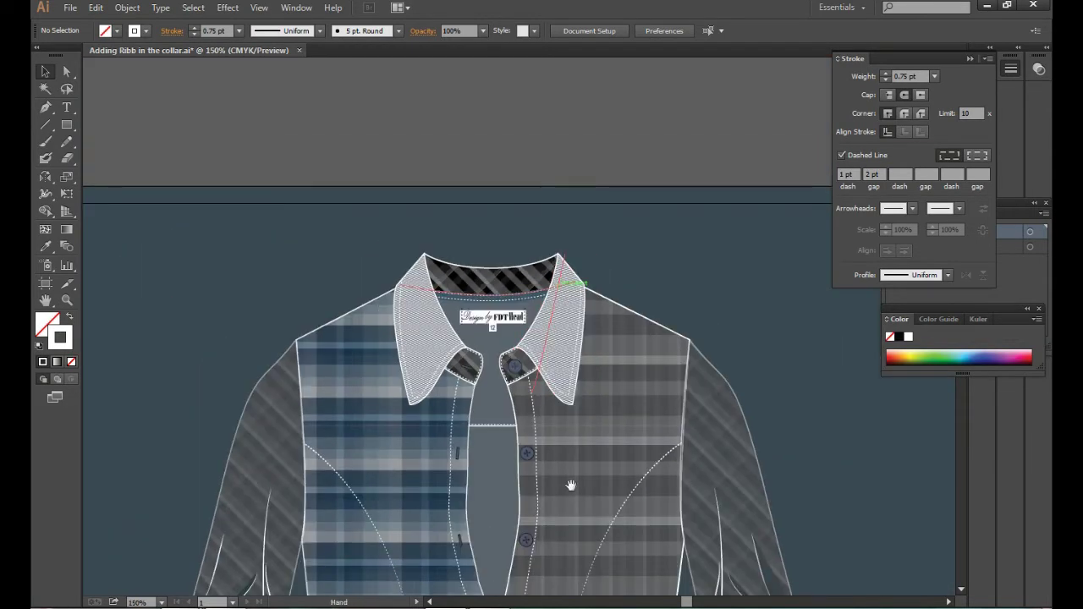
- Draw a curved Pen path across the left cuff, from its left edge to its right edge
left_click_drag(570, 483, 520, 375)
left_click_drag(508, 550, 510, 384)
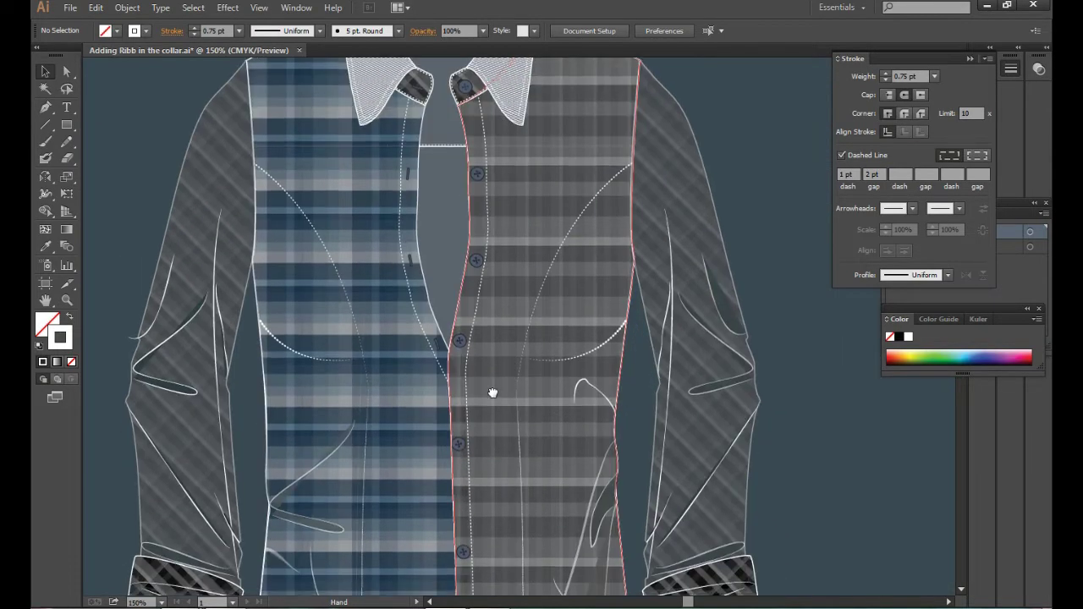
left_click_drag(493, 533, 490, 353)
left_click_drag(457, 456, 536, 470)
mouse_move(460, 500)
left_mouse_down()
mouse_move(496, 504)
mouse_move(527, 489)
left_mouse_up()
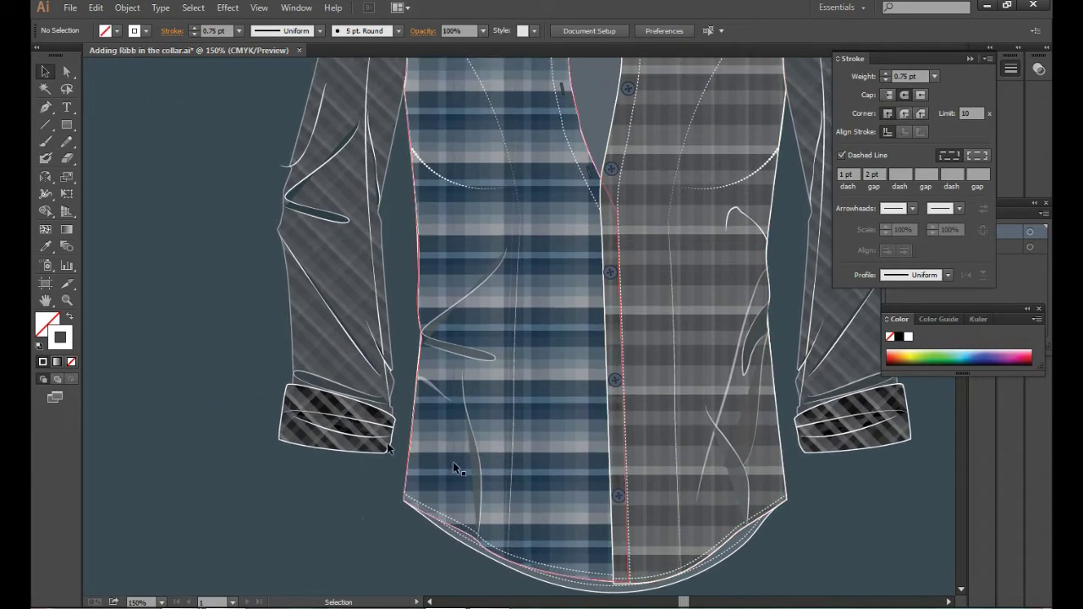
left_click(46, 110)
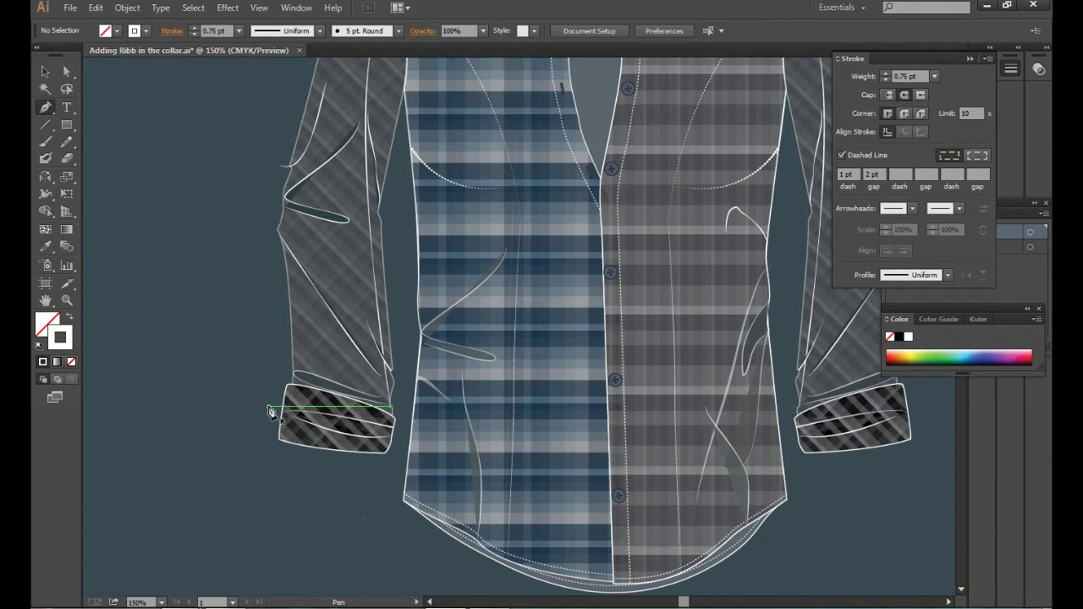
left_click(267, 407)
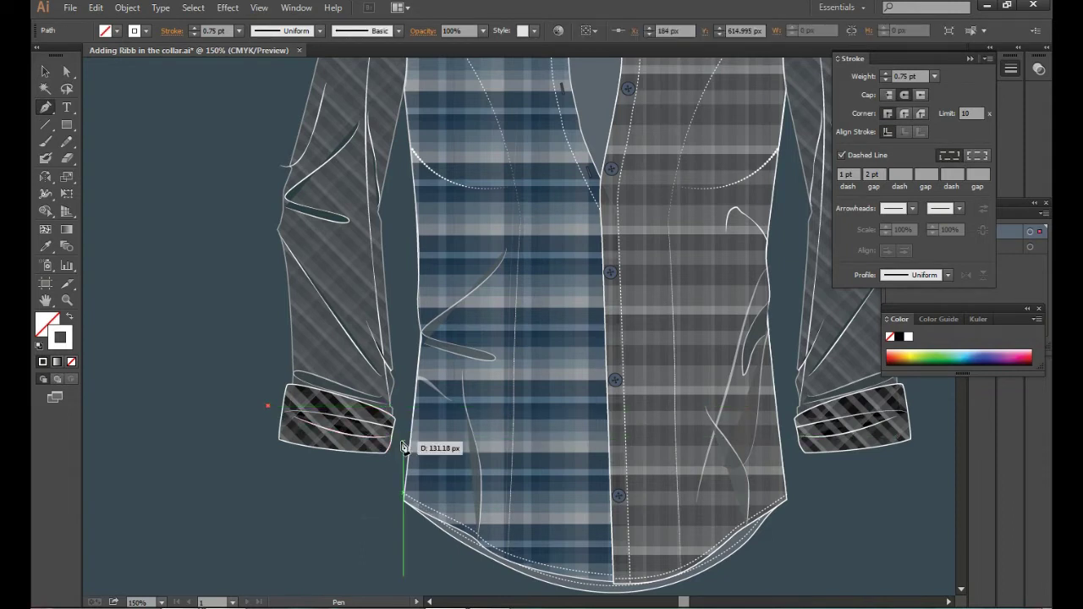
left_click_drag(405, 439, 442, 436)
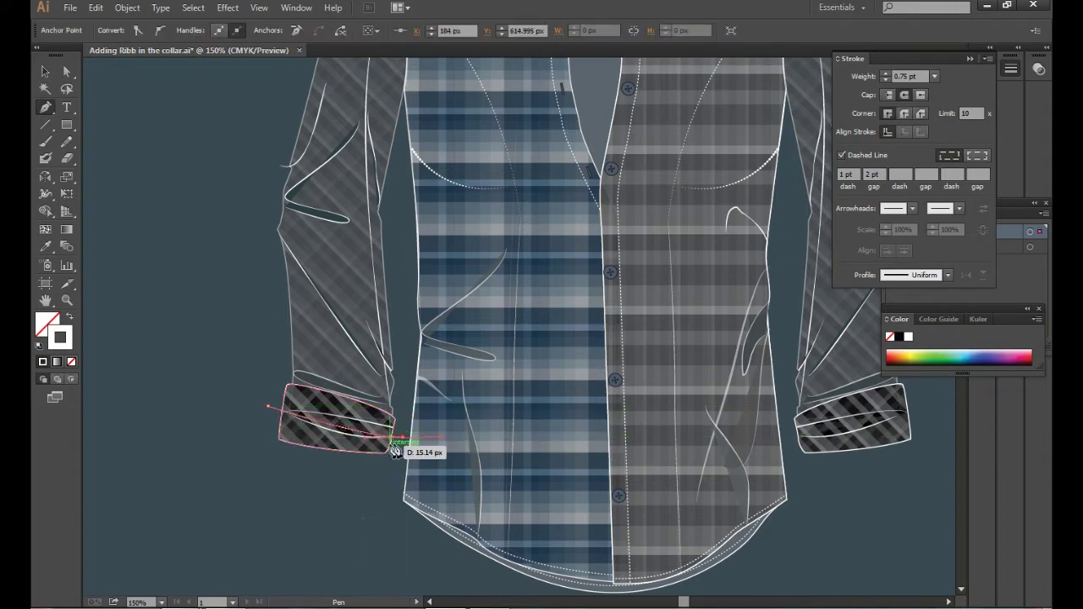
- Move the new curve onto empty canvas left of the shirt
left_click(45, 71)
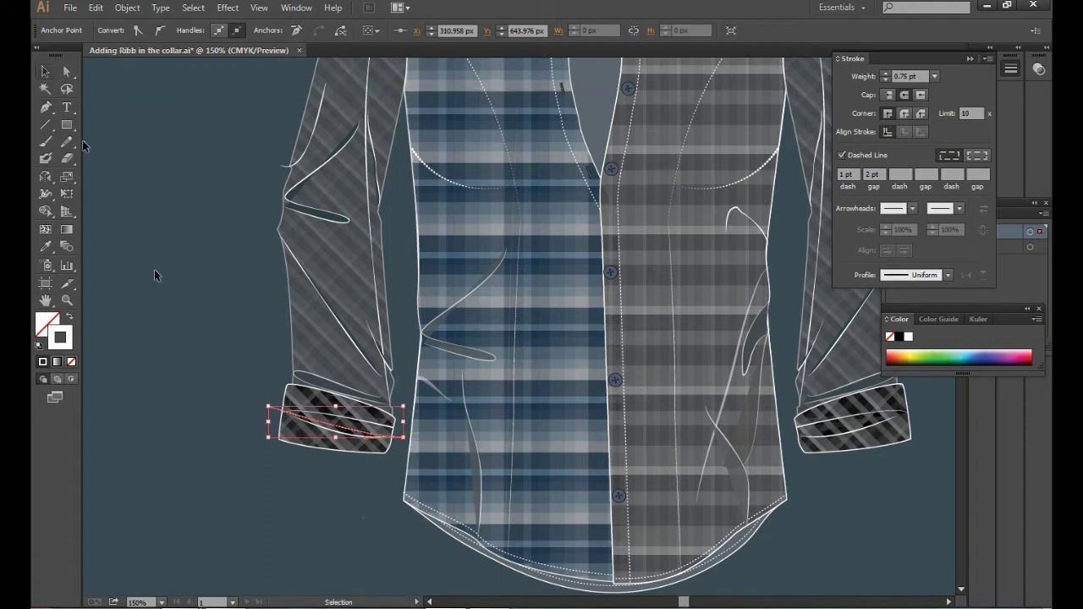
left_click_drag(344, 430, 191, 369)
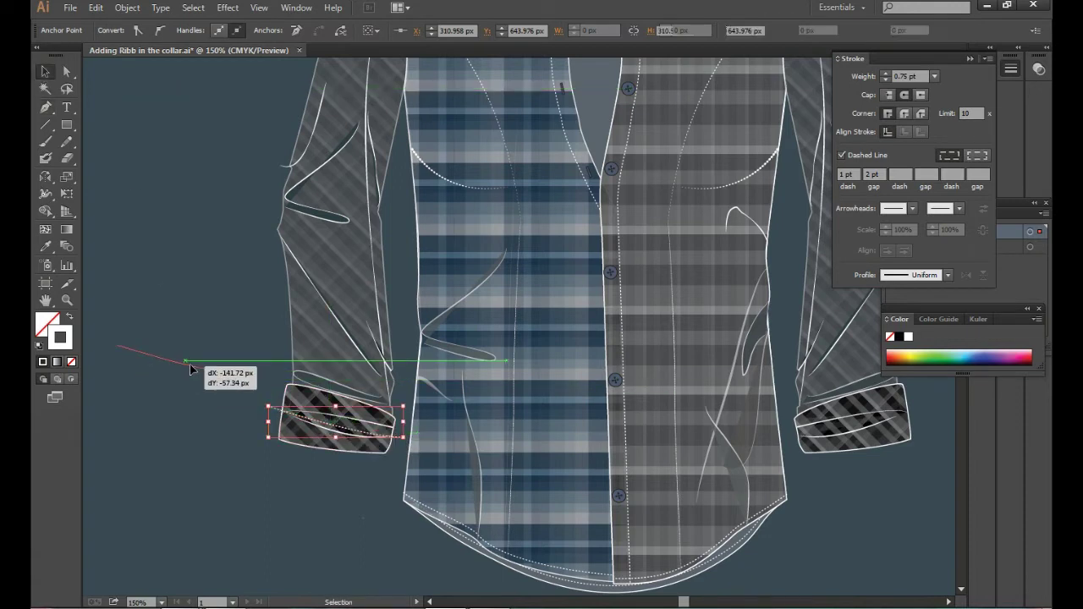
left_click(934, 76)
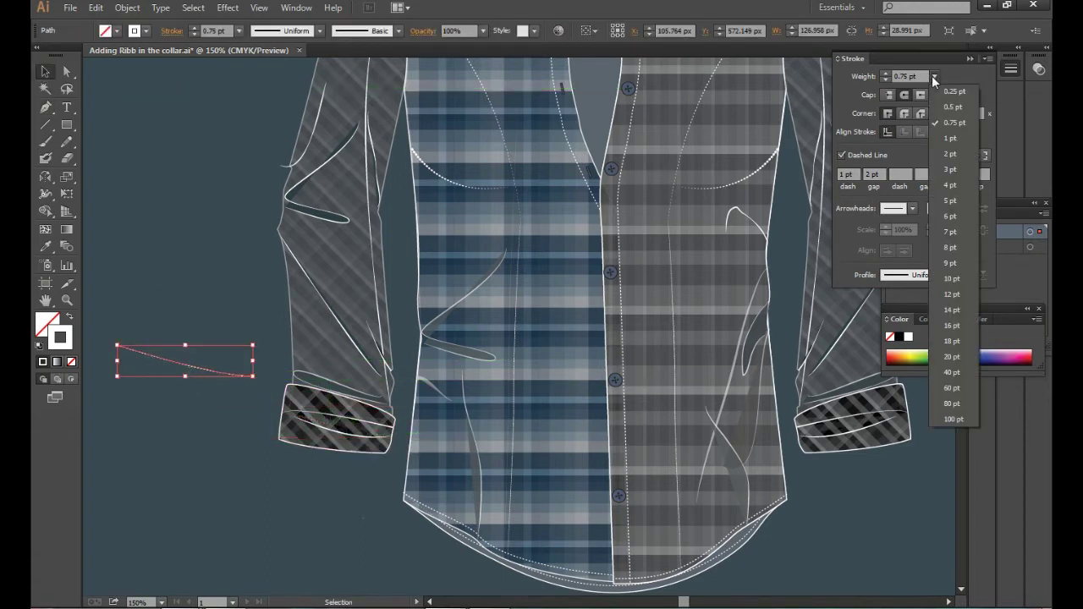
- Give the curve a 40 pt flat-capped dashed stroke with 0.5 pt dashes
left_click(953, 372)
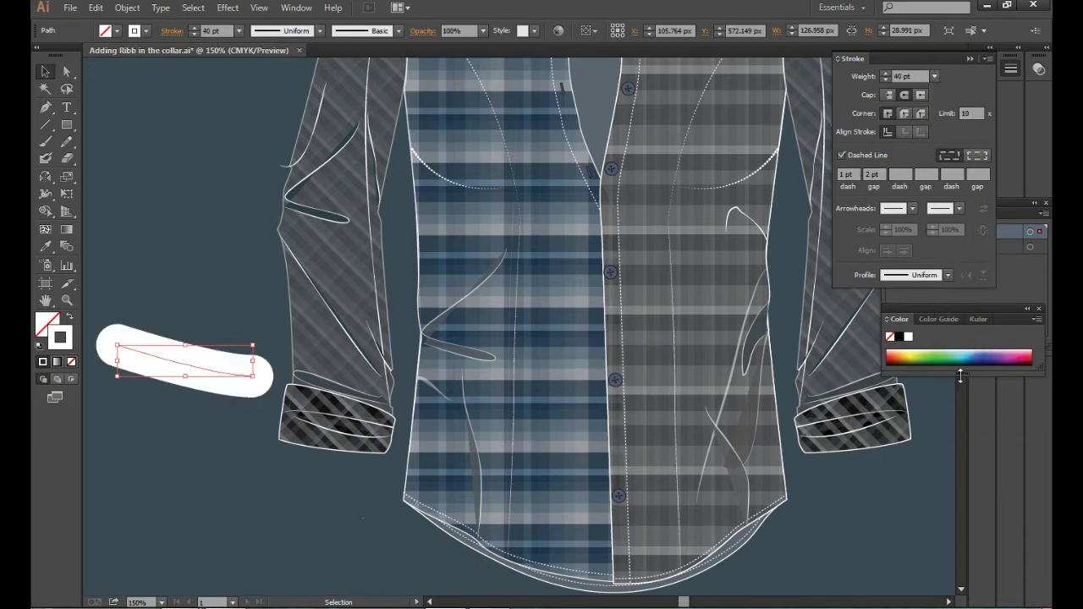
left_click(888, 93)
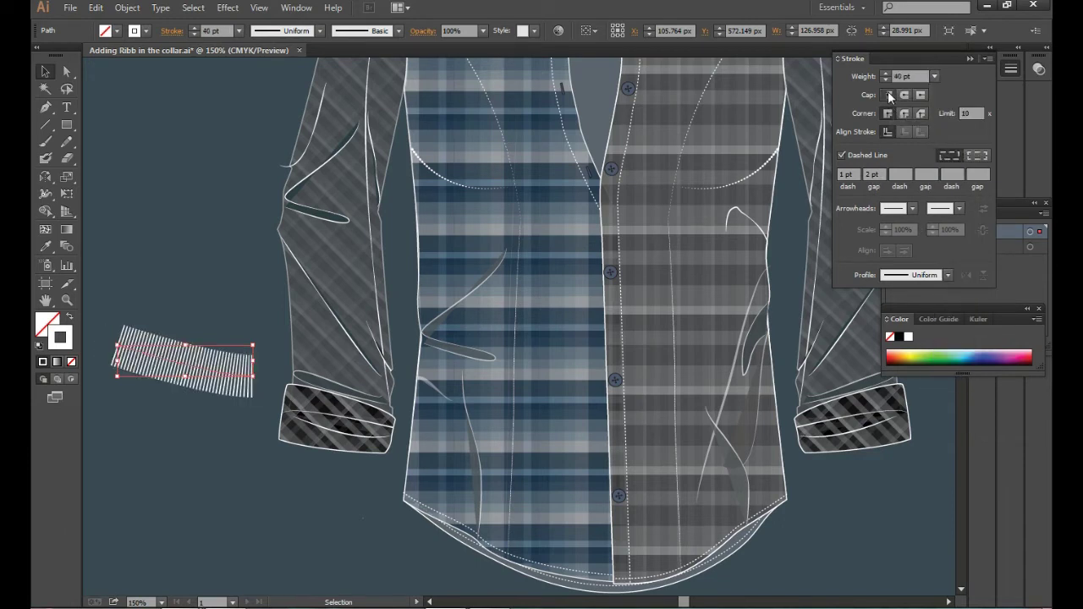
left_click(846, 173)
type(".5")
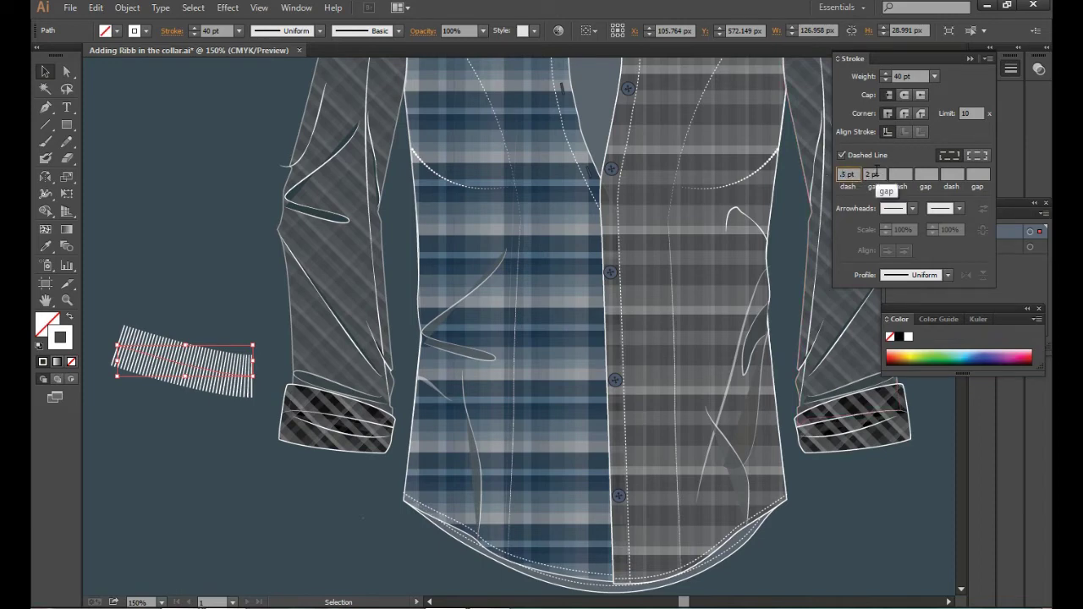
key("Tab")
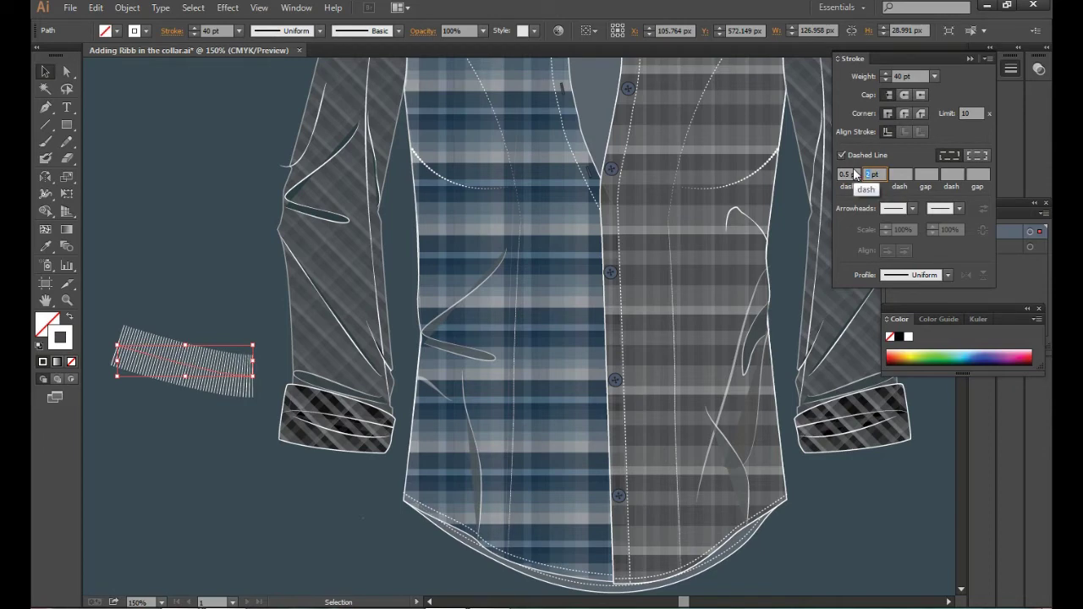
type(".8")
- Set a 0.8 pt dash gap and stretch the ribbed strip wider
left_click(148, 227)
left_click_drag(191, 448, 254, 372)
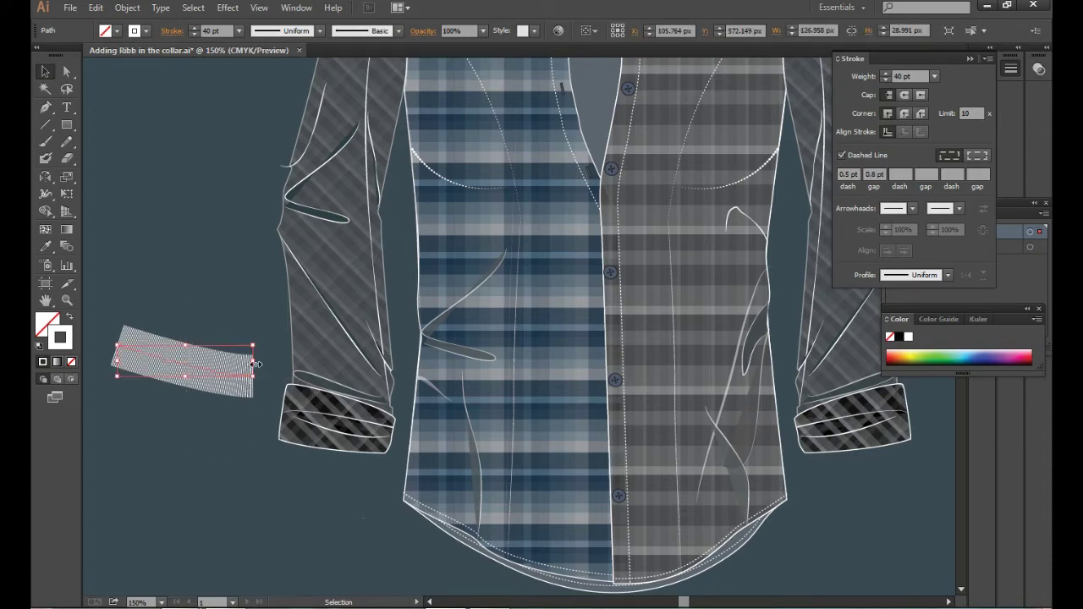
left_click_drag(254, 364, 274, 361)
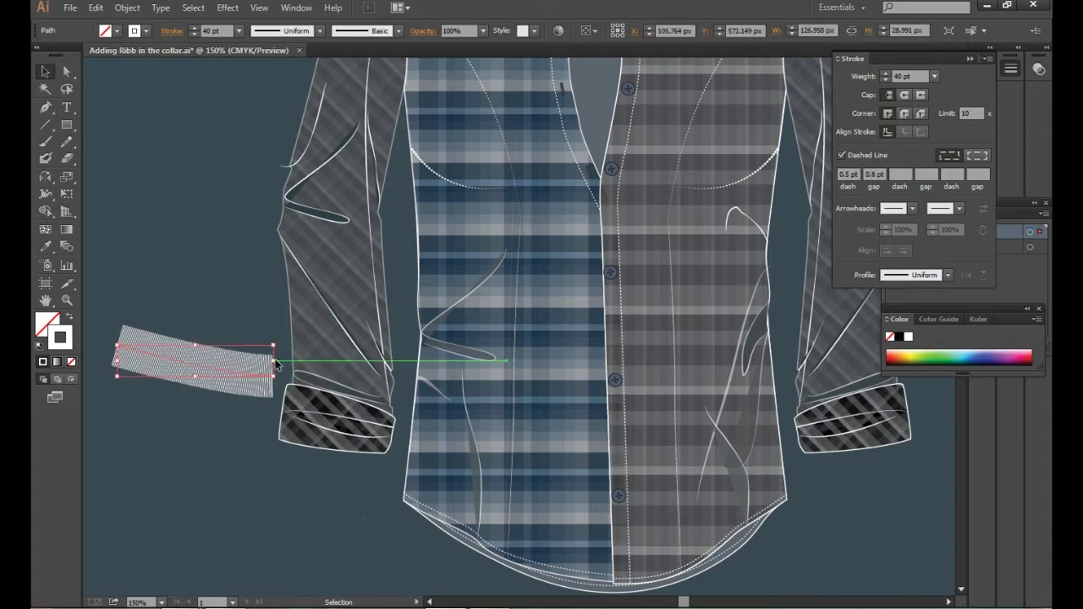
- Paste the ribbed strip inside the left cuff using Draw Inside
left_click(318, 439)
left_click(73, 380)
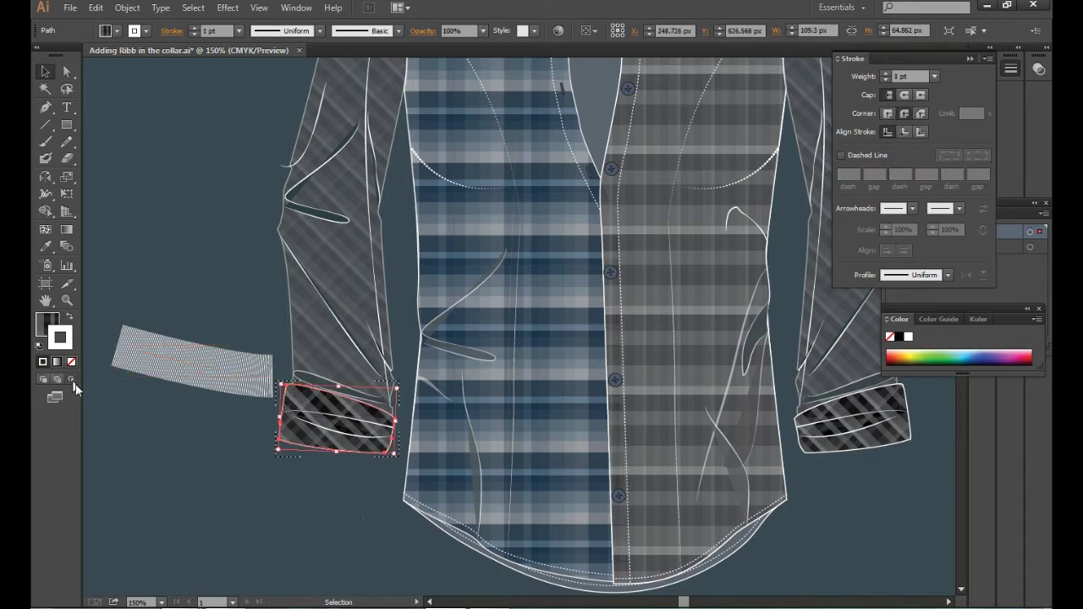
key("ctrl+z")
key("a")
left_click(330, 436)
key("ctrl+f")
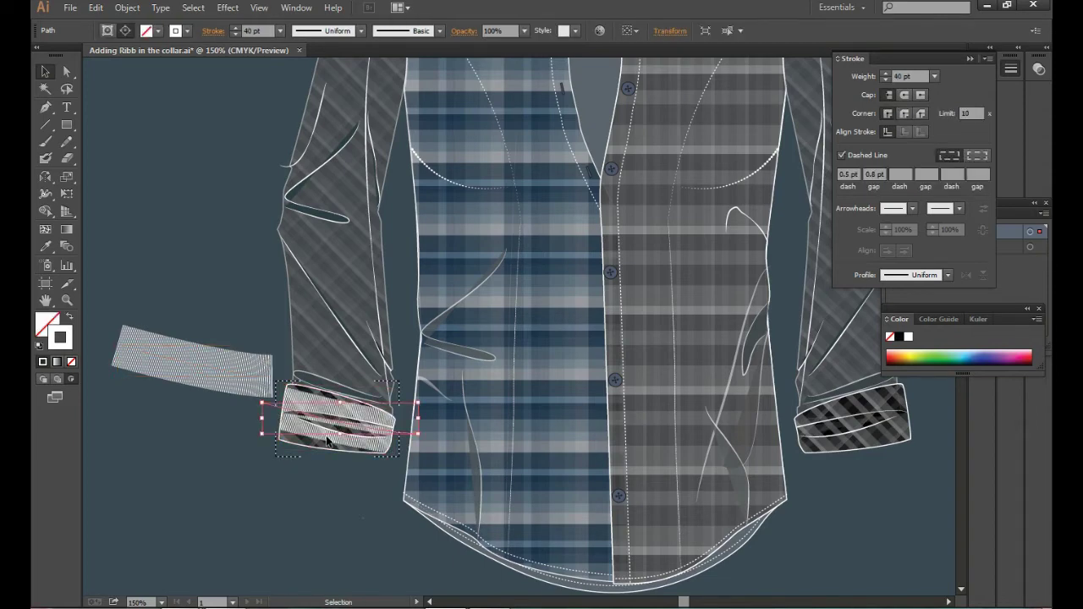
- Thicken the cuff ribbing to 60 pt and select the cuff's fold line
left_click(931, 77)
left_click(953, 391)
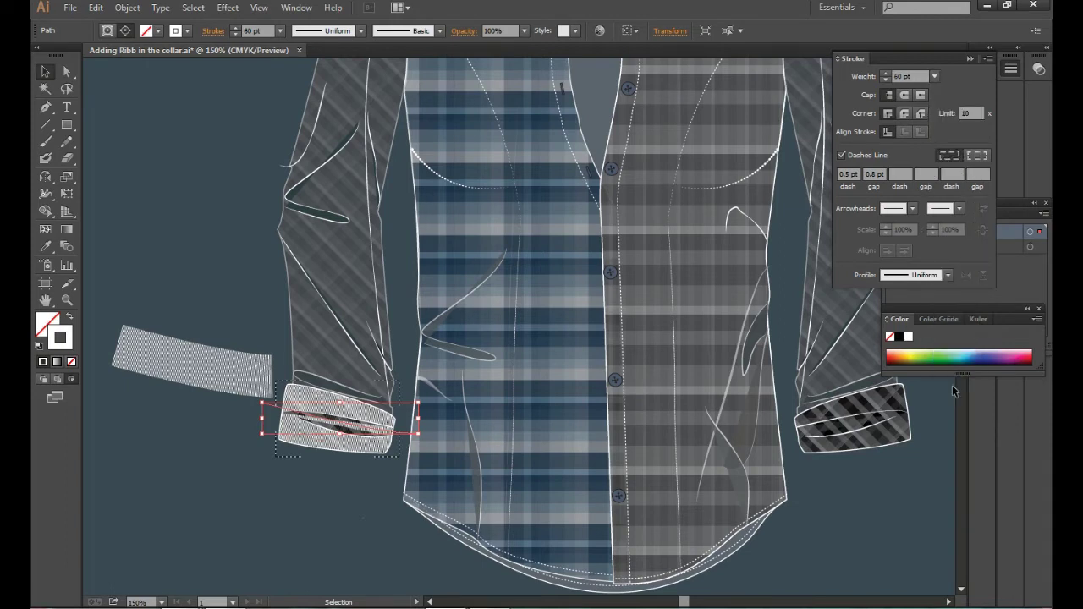
left_click(306, 507)
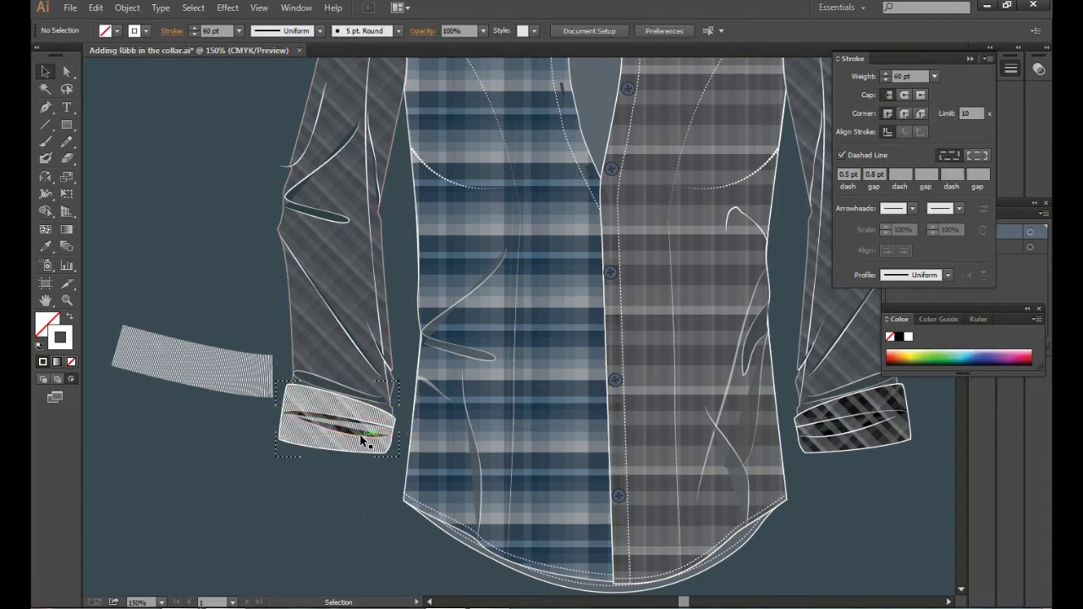
left_click(359, 435)
double_click(48, 326)
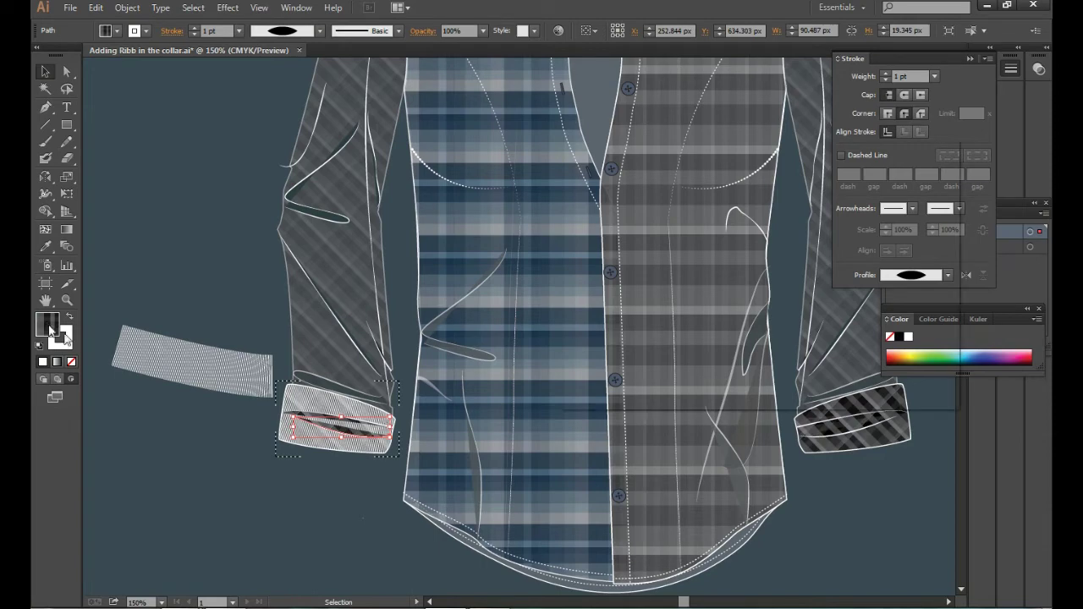
- Try a blue-grey for the fold line in the Color Picker, then undo it
left_click(583, 270)
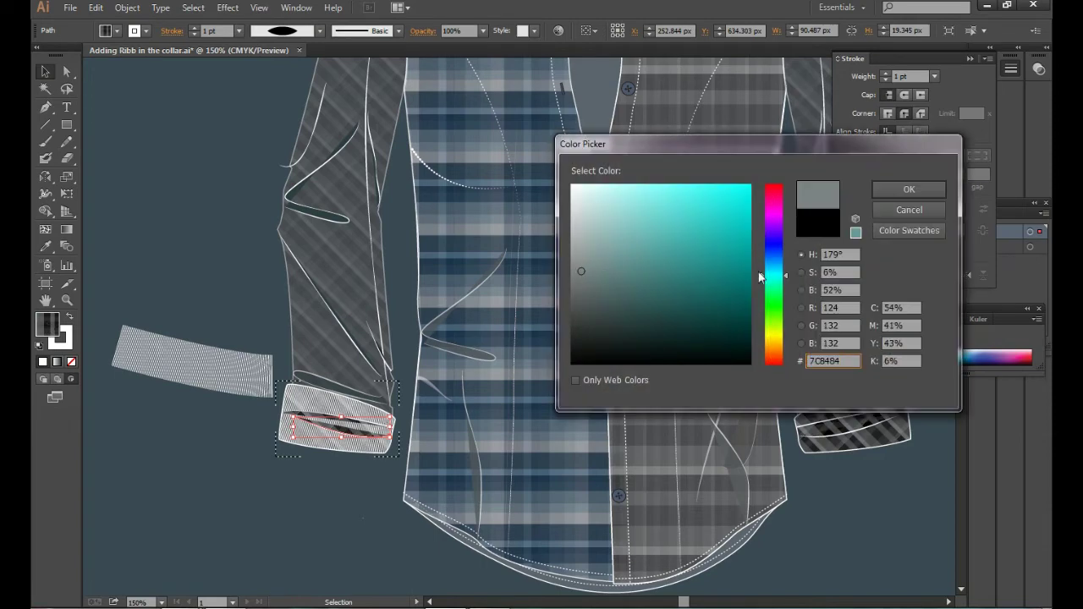
left_click_drag(758, 276, 773, 264)
left_click(622, 258)
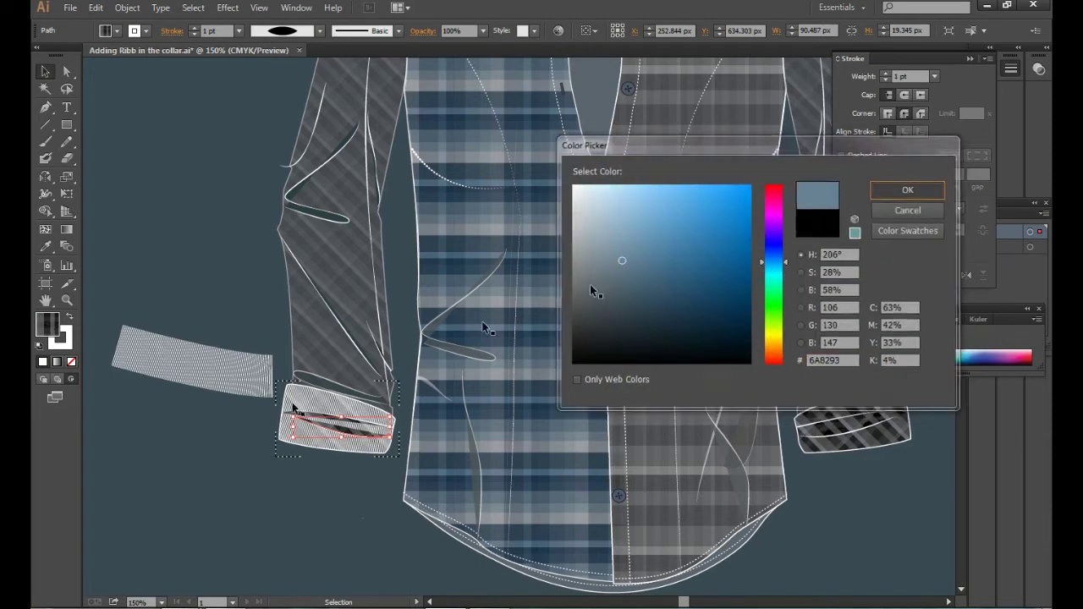
key("Return")
key("ctrl+z")
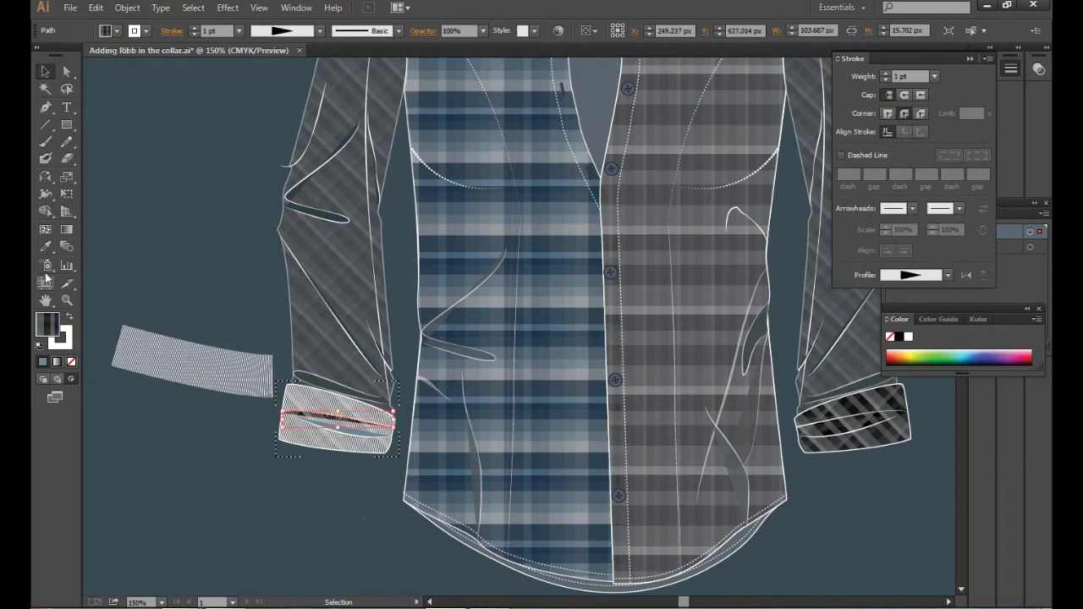
- Sample the shirt's blue-grey (#6A8293) onto the fold line with the Eyedropper
left_click(45, 247)
left_click(95, 364)
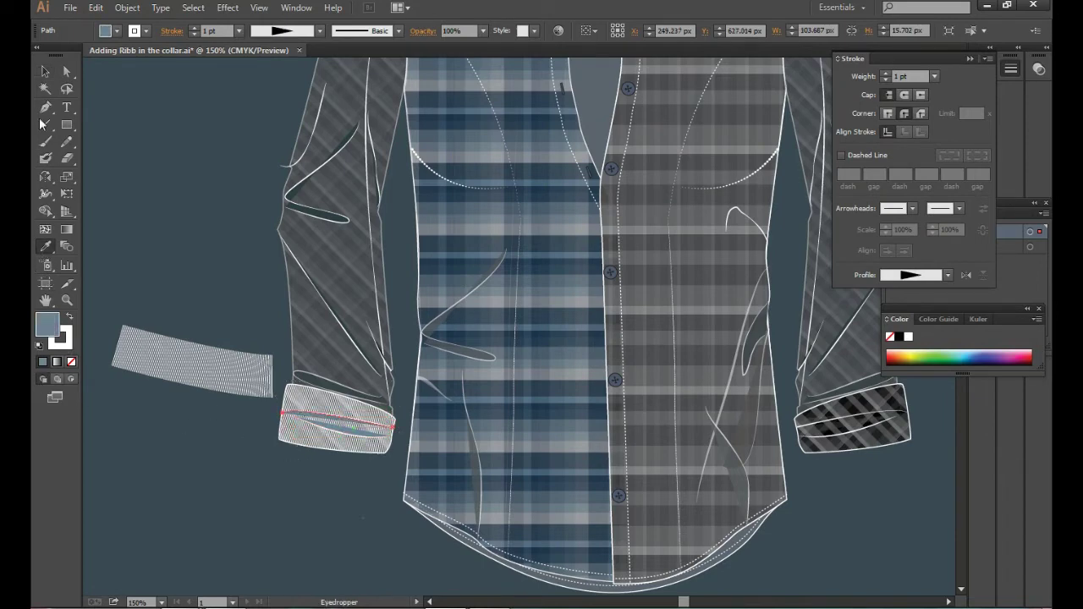
left_click(44, 71)
left_click(104, 174)
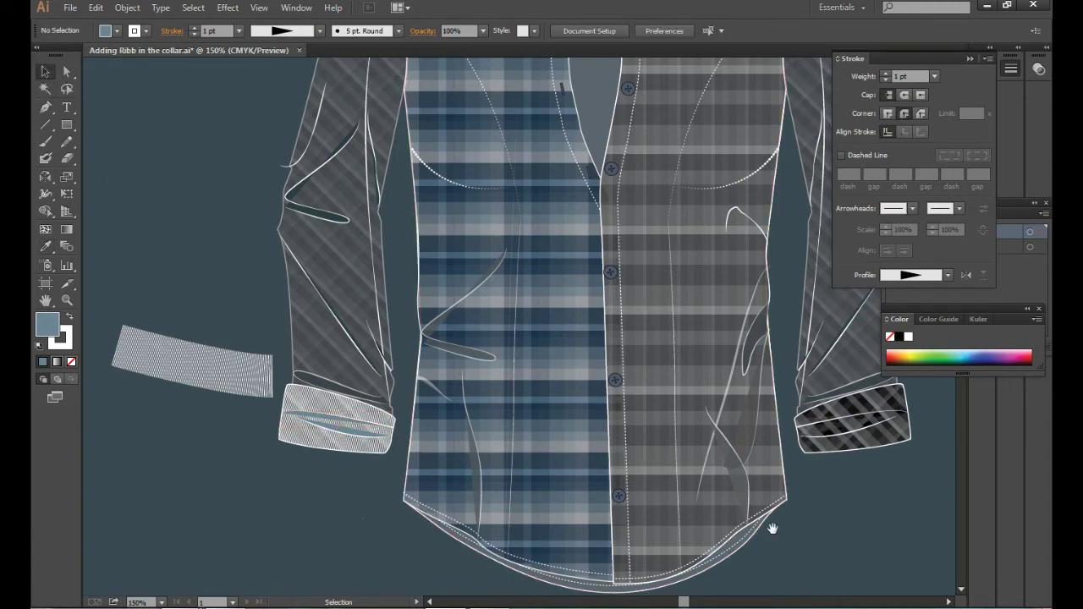
- Zoom out to the full artboard and delete the right sleeve with its plaid cuff
scroll(728, 524, "right", 3)
left_click(787, 437)
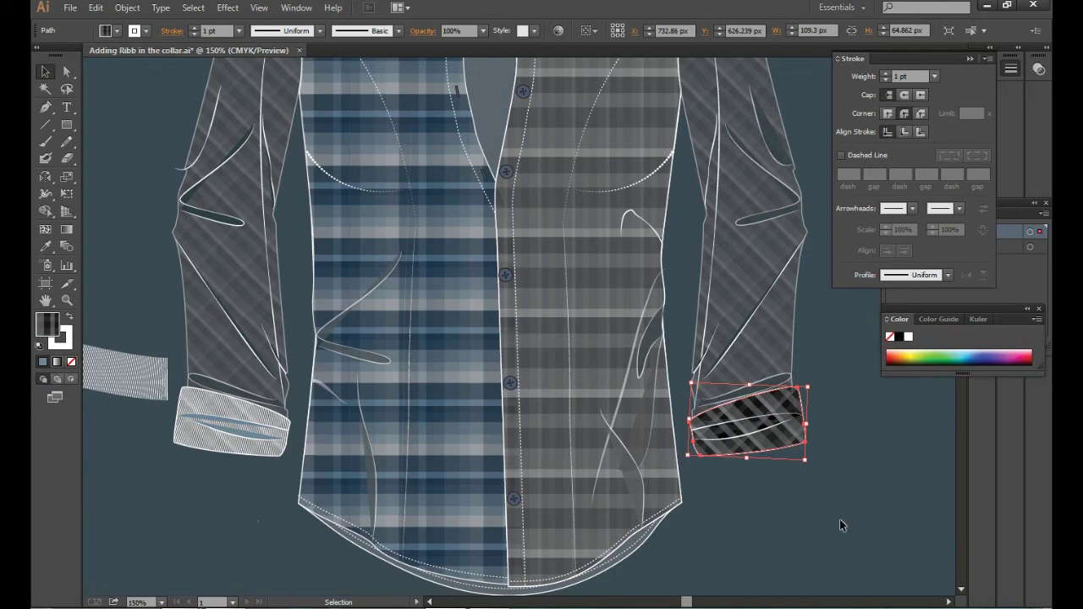
key("ctrl+0")
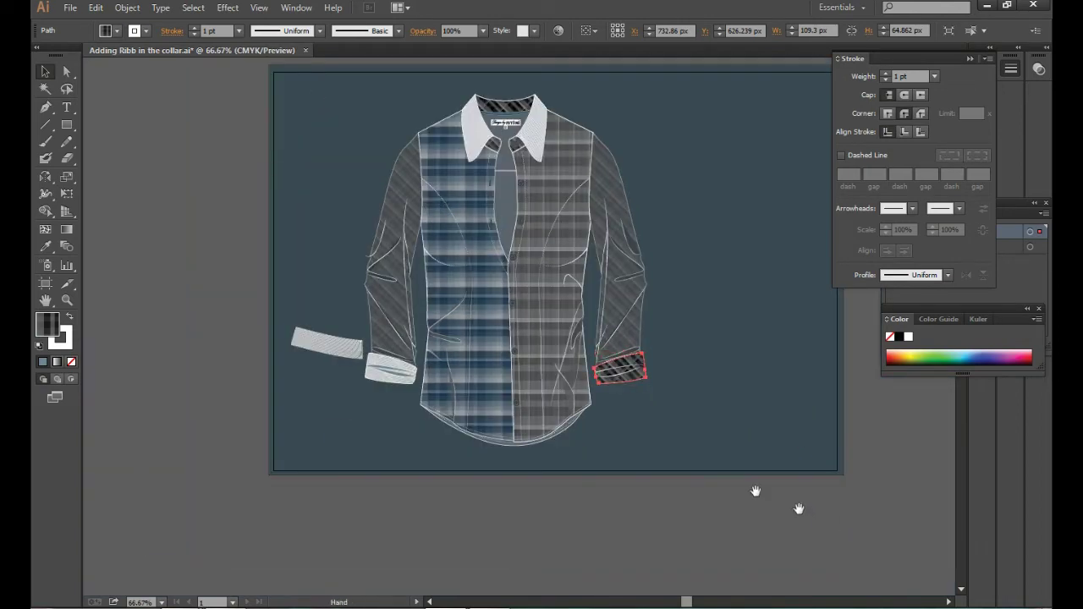
left_click_drag(799, 509, 714, 533)
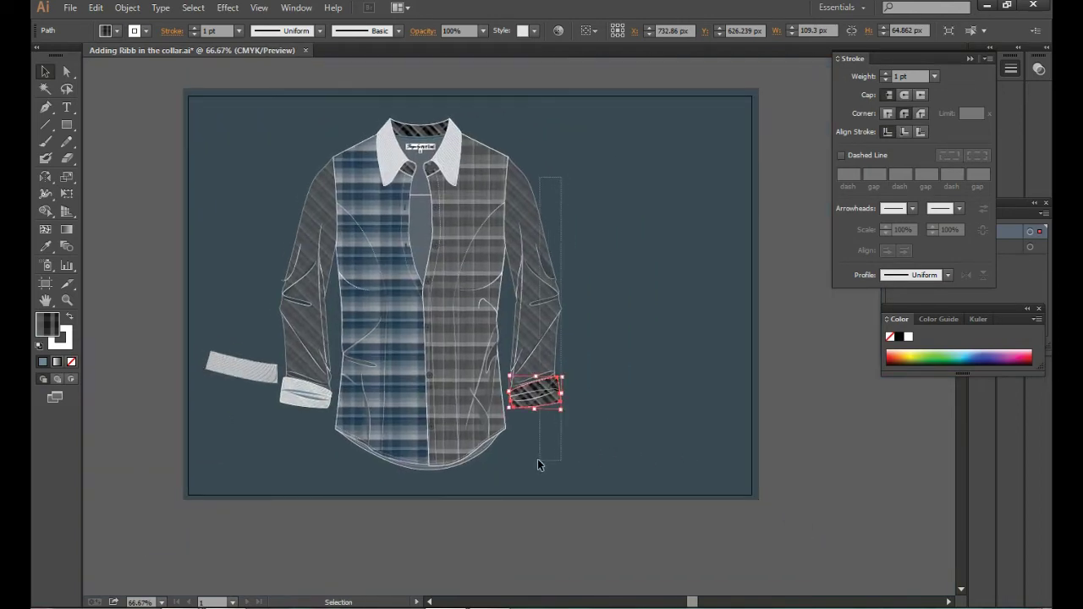
left_click_drag(539, 464, 535, 465)
key("Delete")
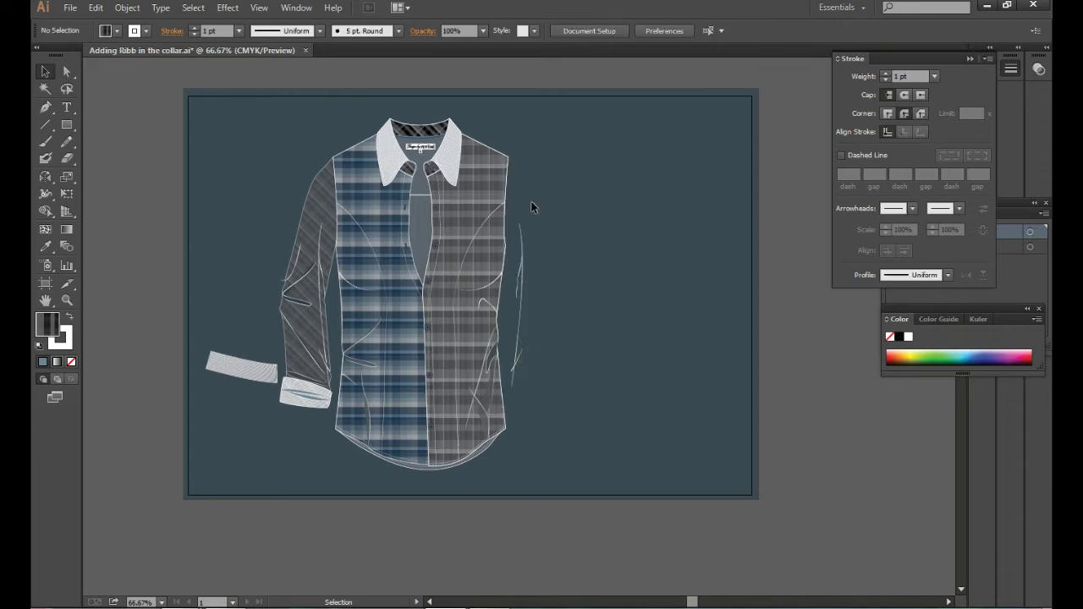
left_click(518, 364)
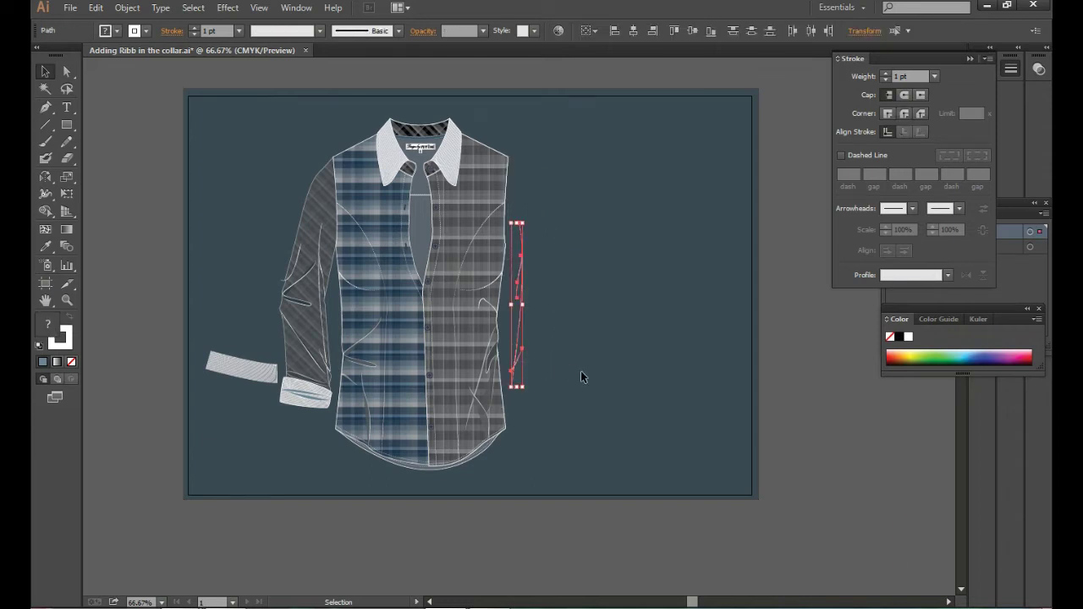
- Delete the leftover thin path and the spare ribbed strip
key("Delete")
left_click(230, 364)
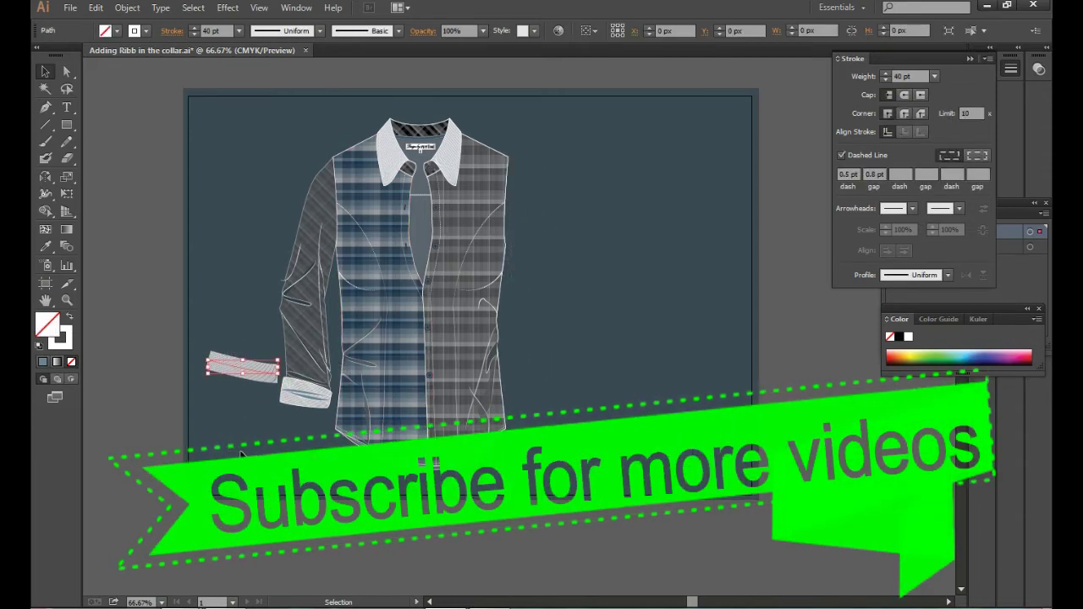
key("Delete")
- Group the left sleeve and reflect a copy across the shirt's vertical centre
mouse_move(200, 159)
left_mouse_down()
mouse_move(306, 412)
mouse_move(332, 445)
left_mouse_up()
key("a")
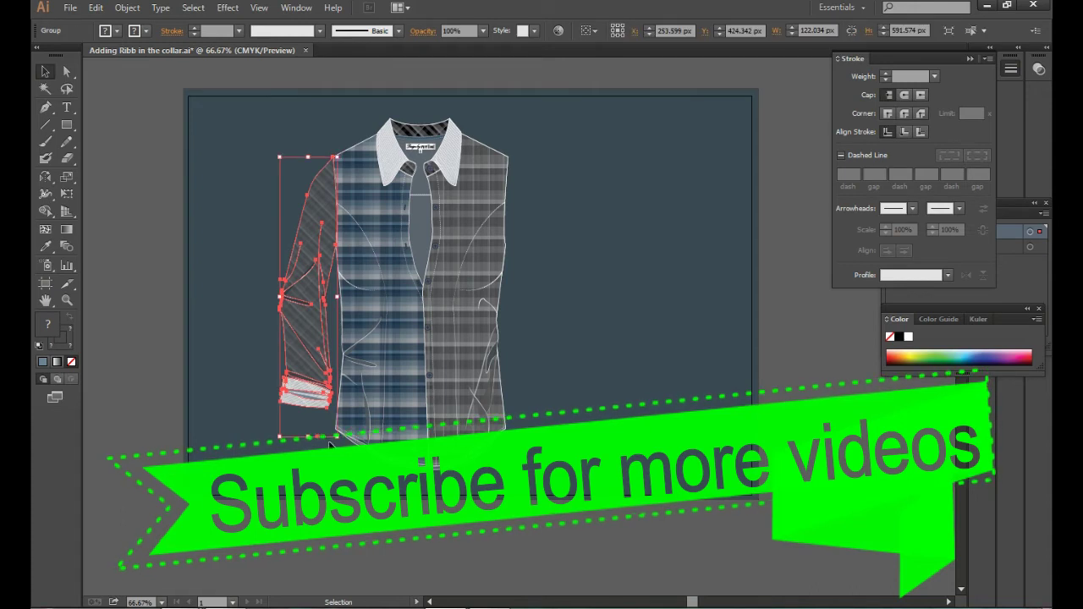
key("o")
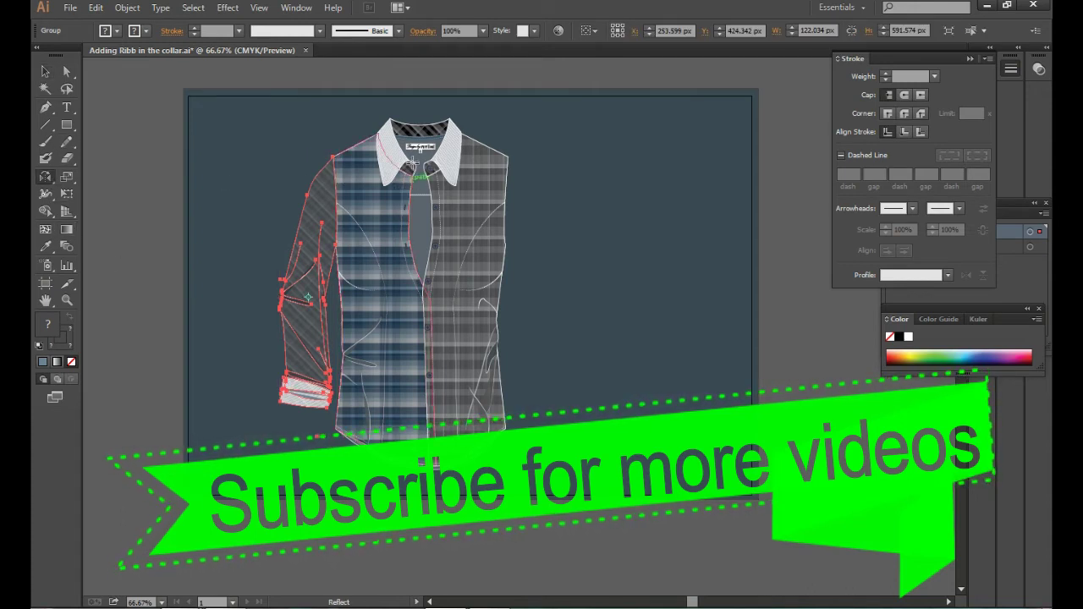
left_click(421, 161, "alt")
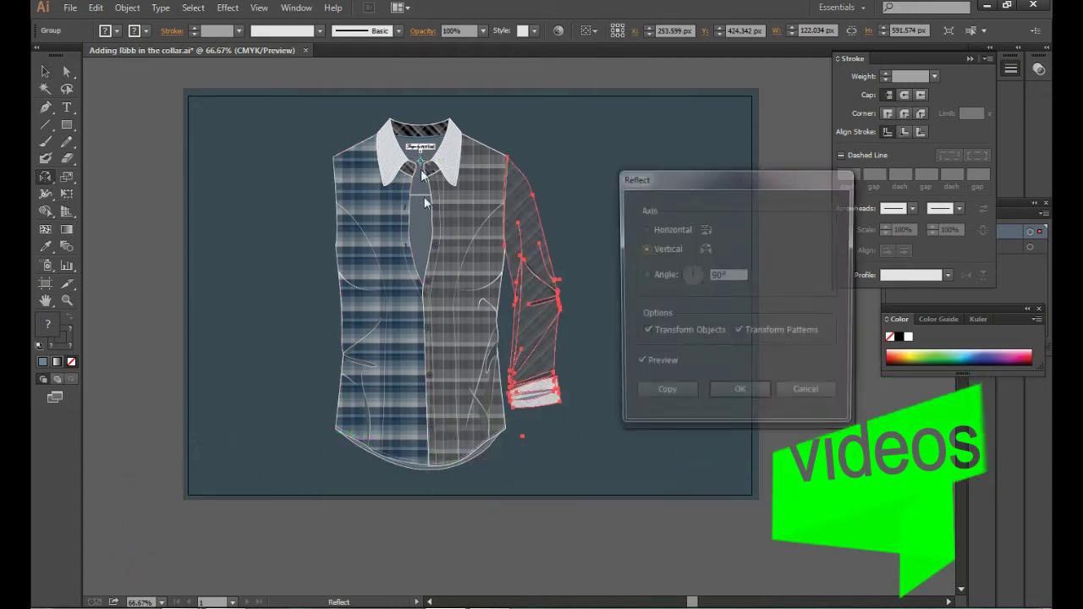
left_click(663, 395)
- Nudge the mirrored sleeve 1 px right to meet the right shoulder seam
left_click(67, 300)
left_click_drag(444, 103, 605, 369)
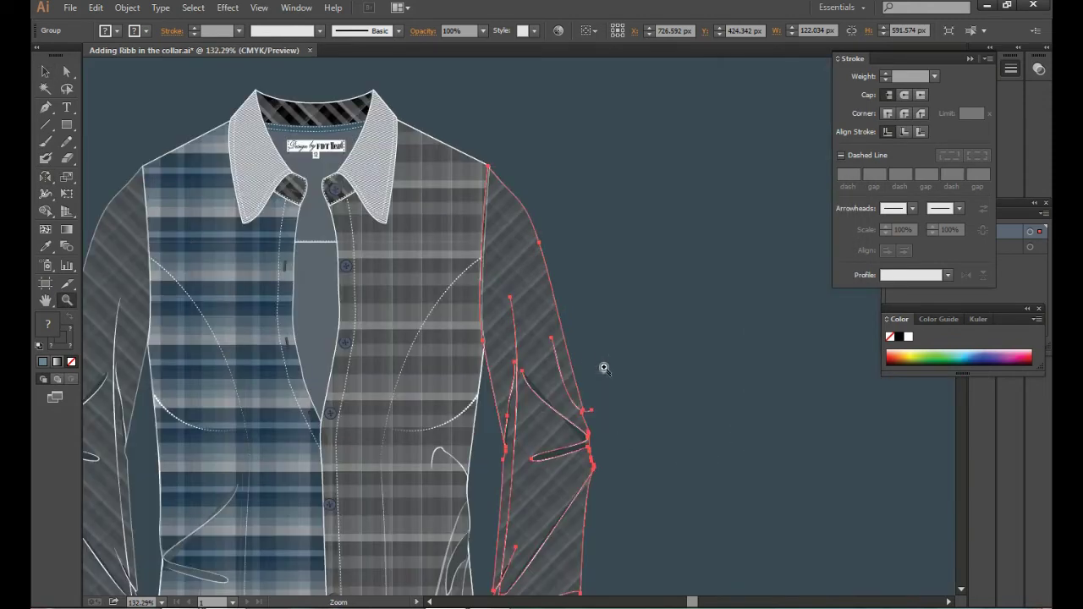
left_click_drag(424, 120, 592, 411)
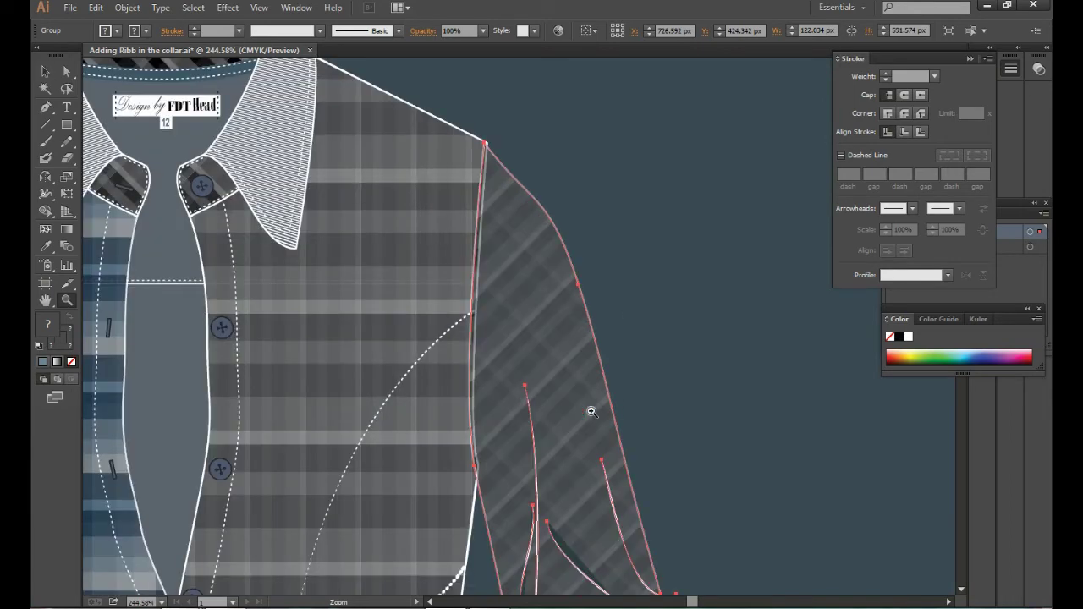
left_click(44, 73)
left_click(479, 370)
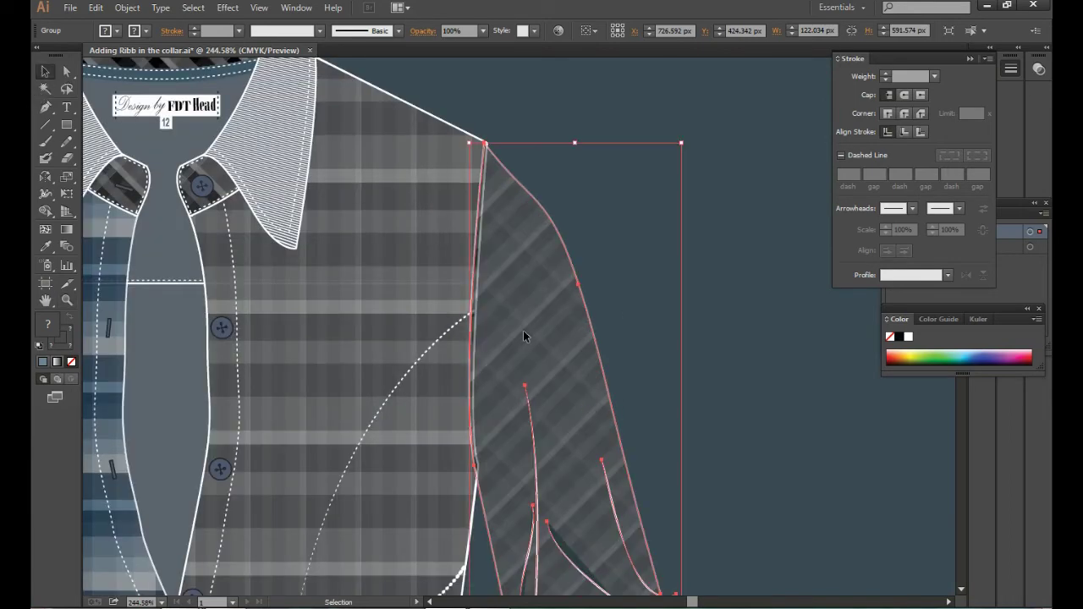
key("Right")
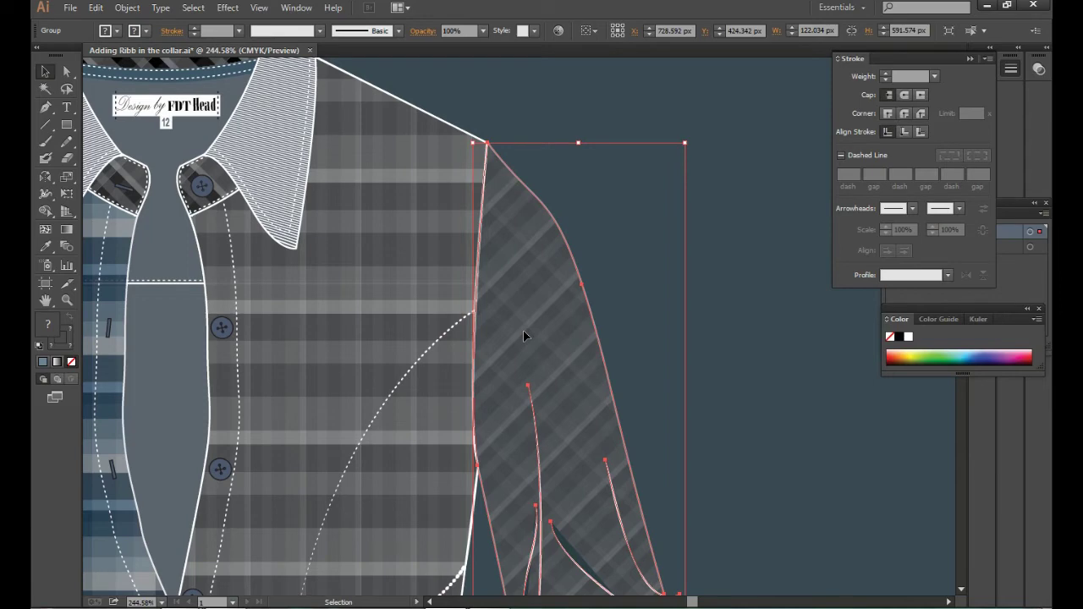
left_click(730, 250)
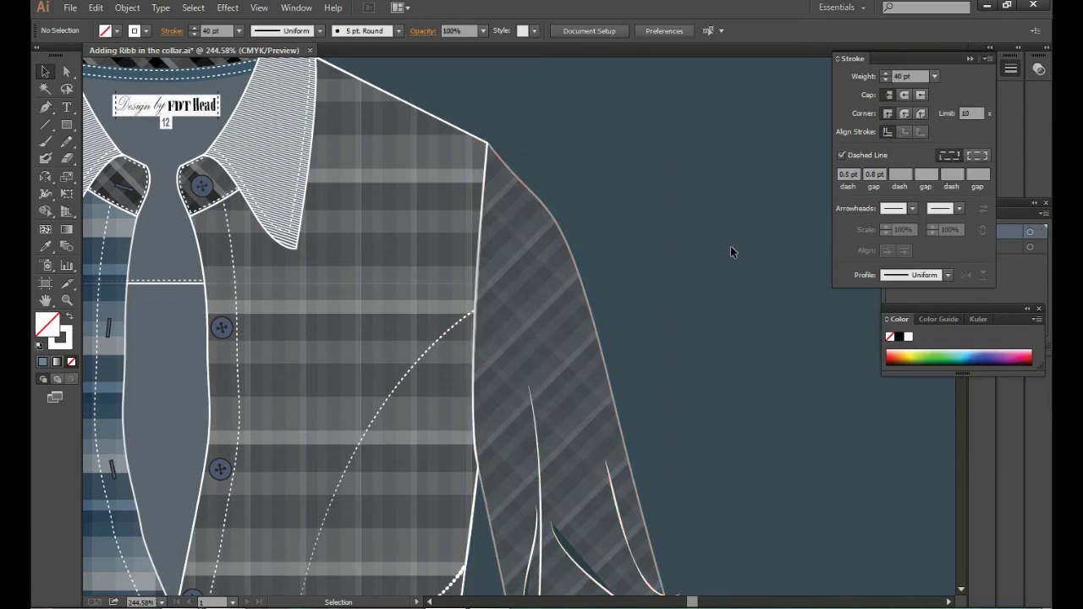
key("ctrl+minus")
key("ctrl+minus")
key("ctrl+minus")
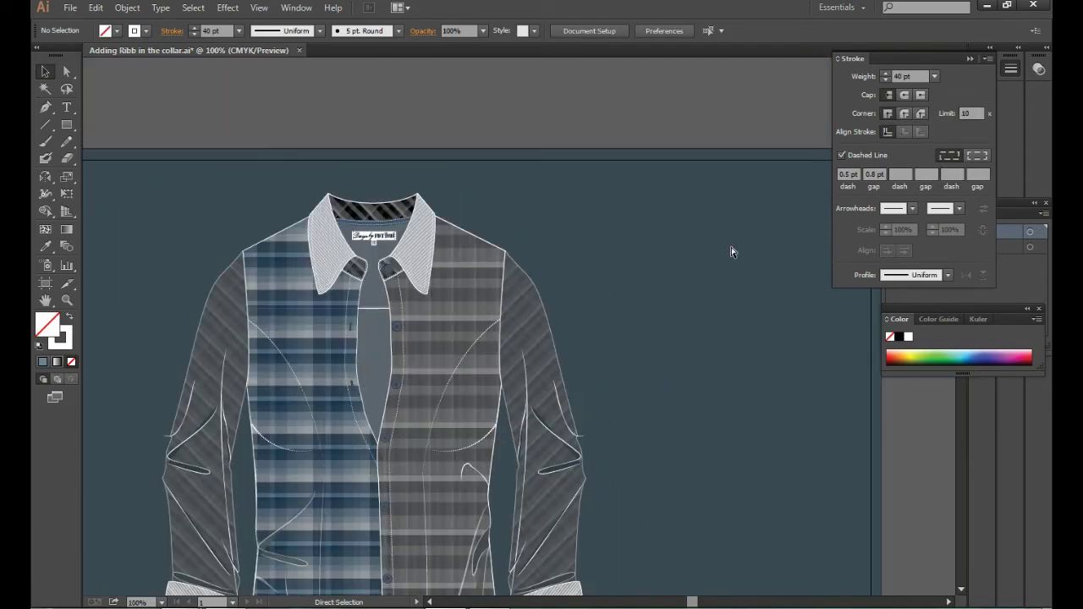
- Zoom in on the collar and give the right collar piece a Round Join
left_click_drag(579, 372, 494, 372)
left_click(67, 299)
left_click_drag(311, 87, 488, 156)
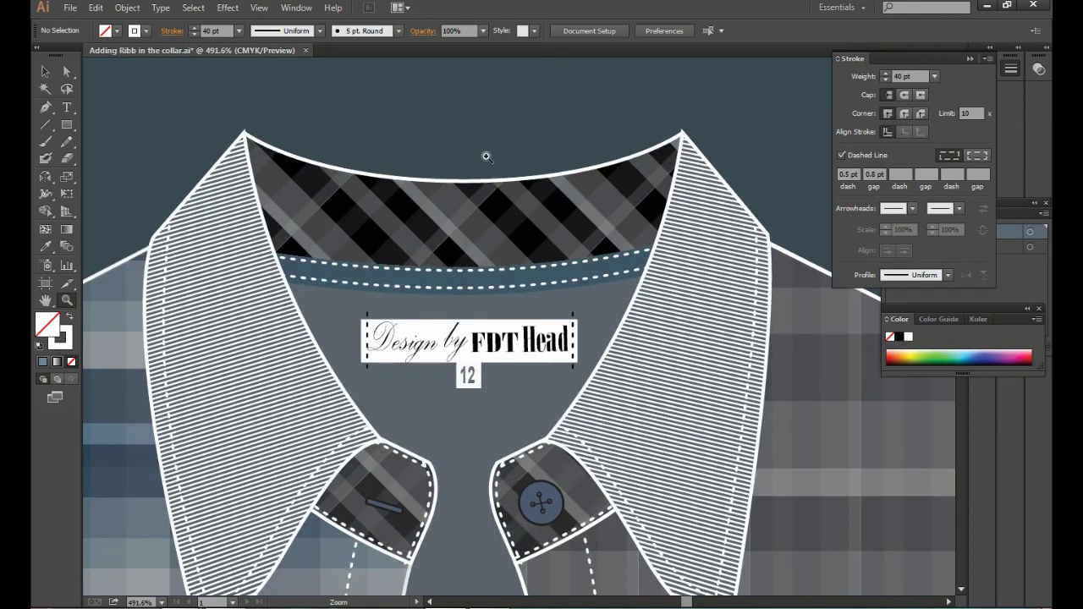
left_click(48, 73)
left_click(254, 342)
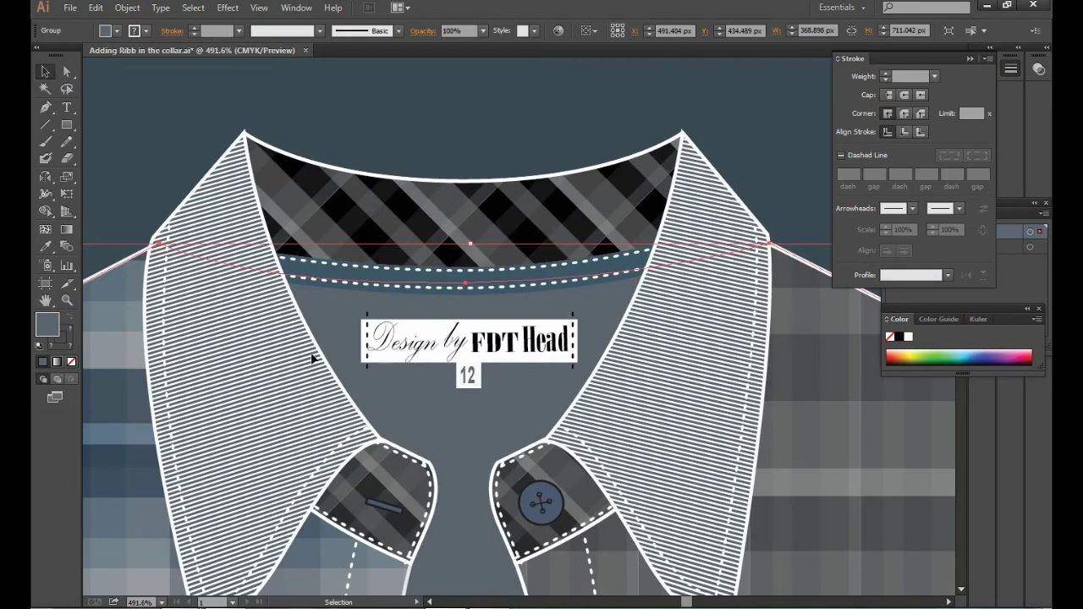
left_click(766, 373)
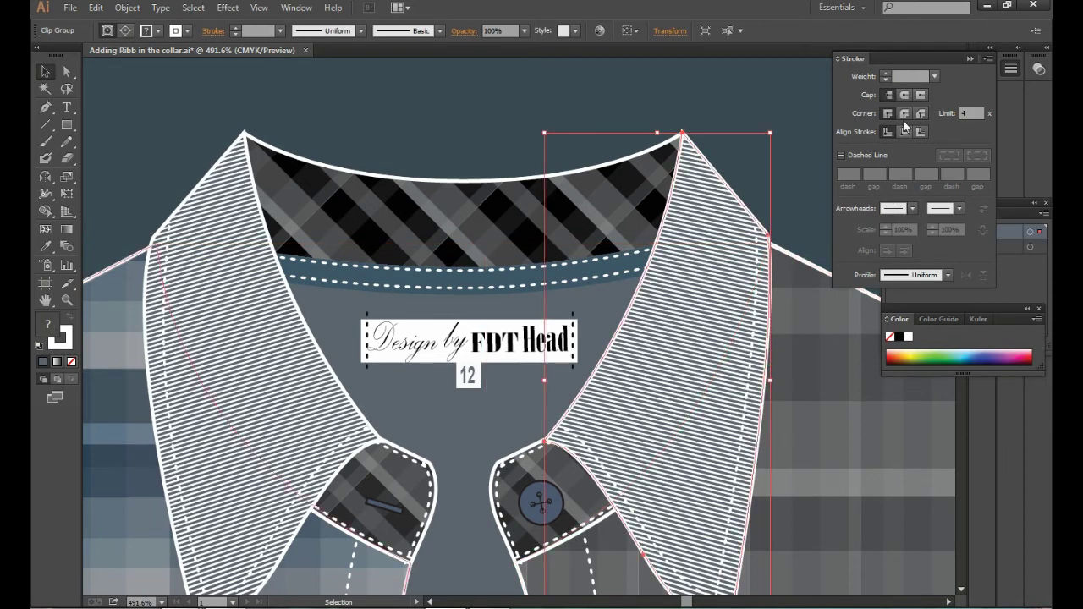
left_click(905, 113)
- Select the left collar piece, then deselect and zoom out to the whole shirt
left_click(558, 118)
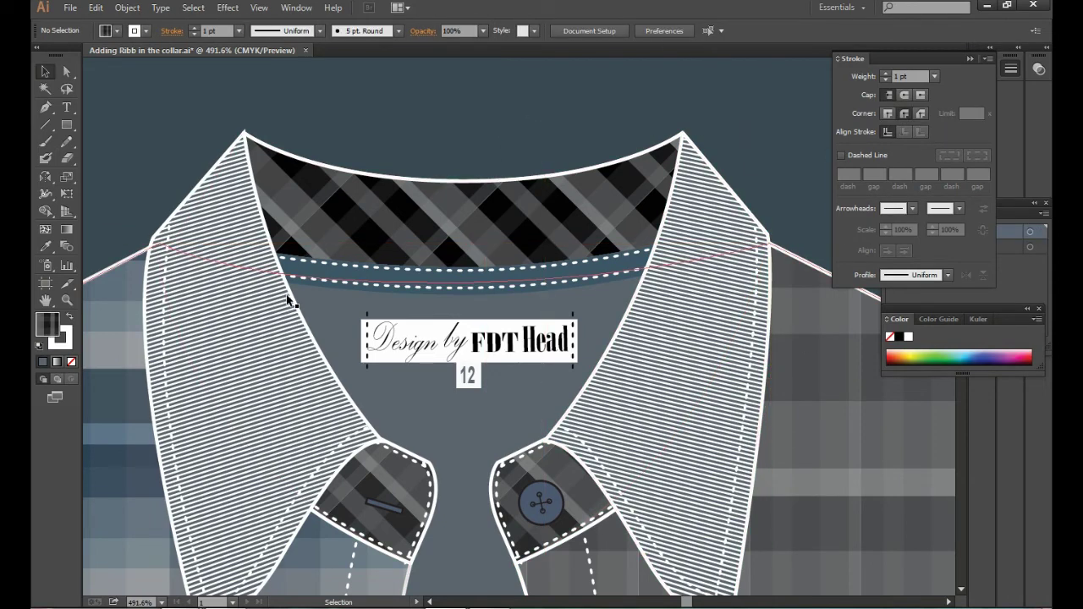
left_click(214, 330)
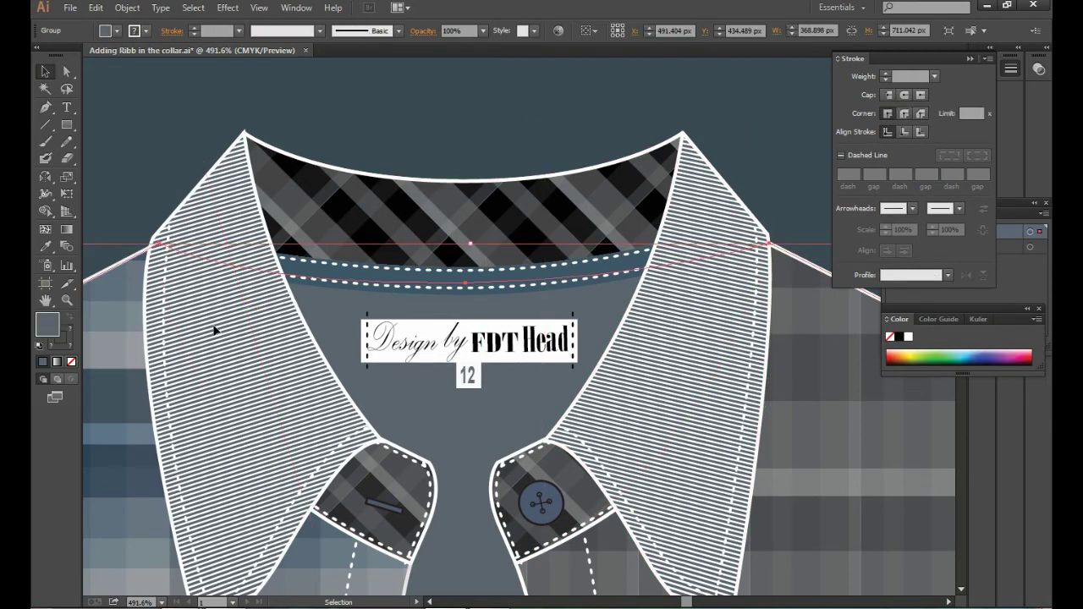
left_click(149, 344)
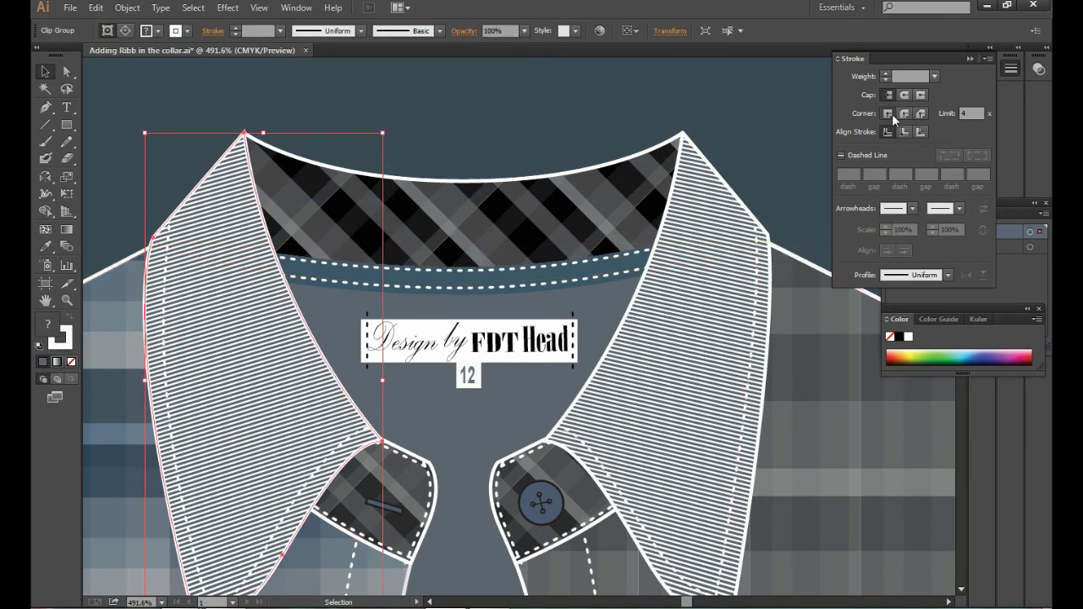
left_click(444, 134)
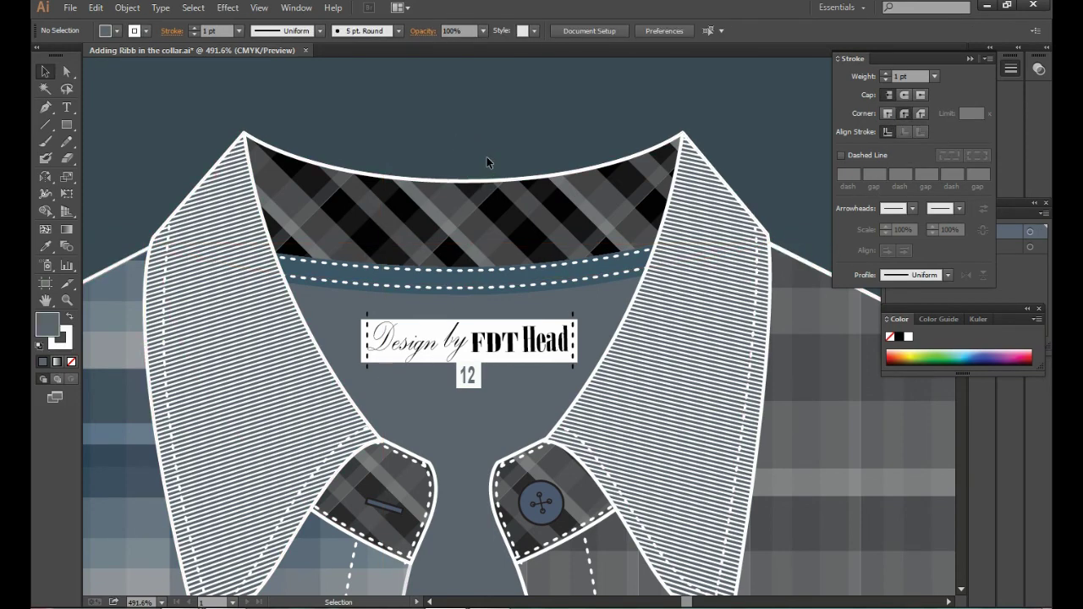
key("ctrl+minus")
key("ctrl+minus")
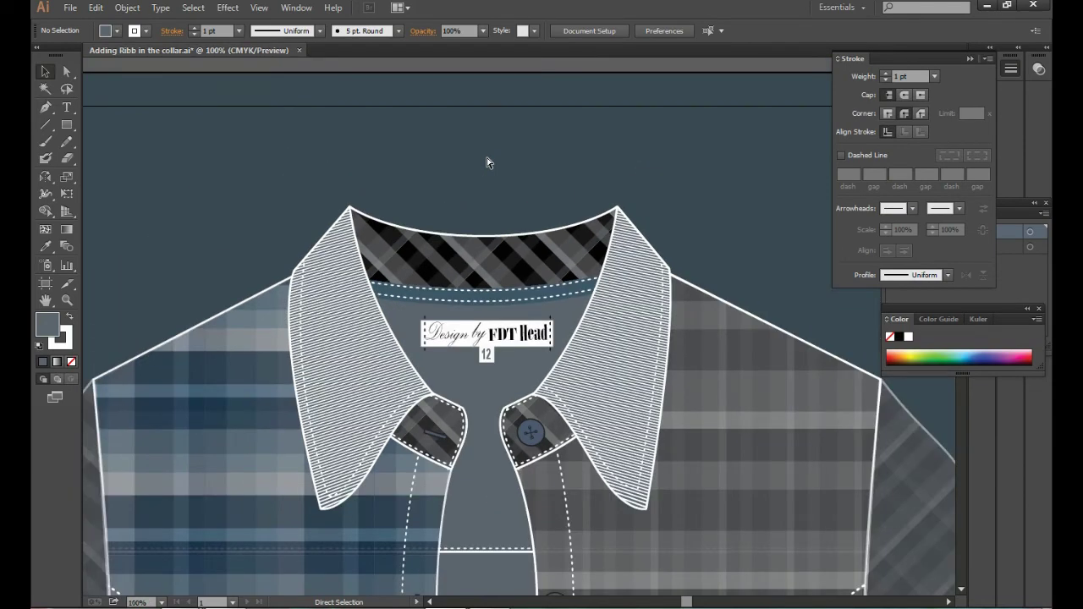
key("ctrl+minus")
key("ctrl+minus")
key("ctrl+minus")
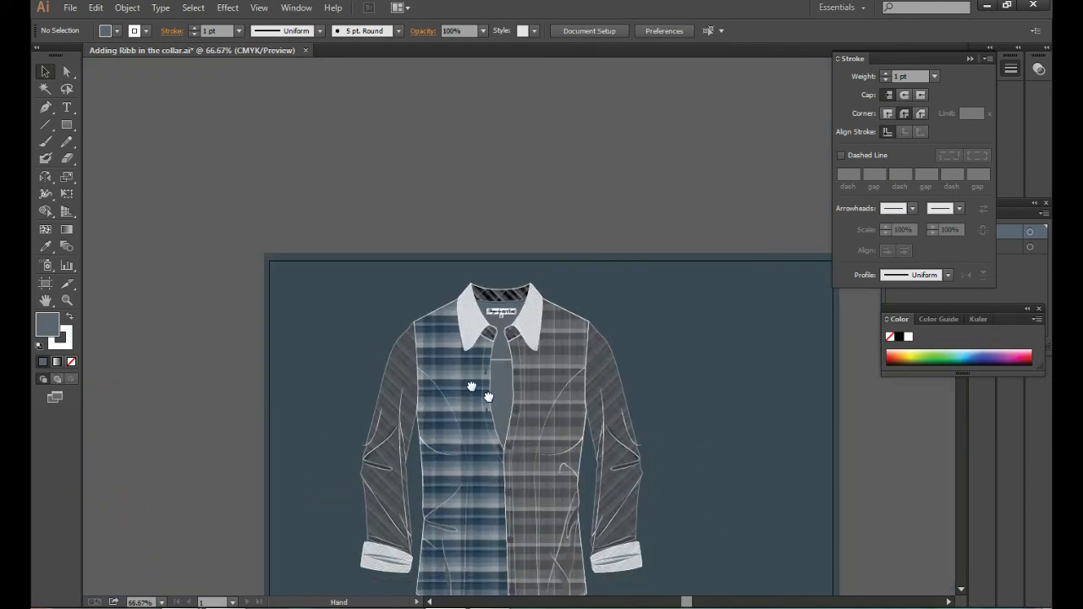
left_click_drag(445, 499, 283, 336)
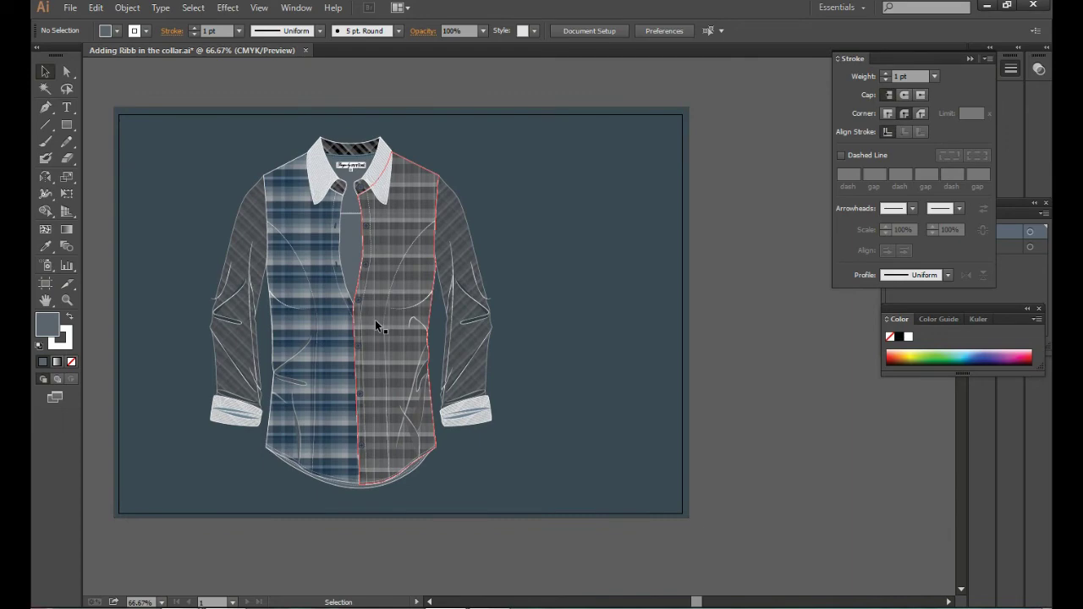
key("ctrl+plus")
key("ctrl+plus")
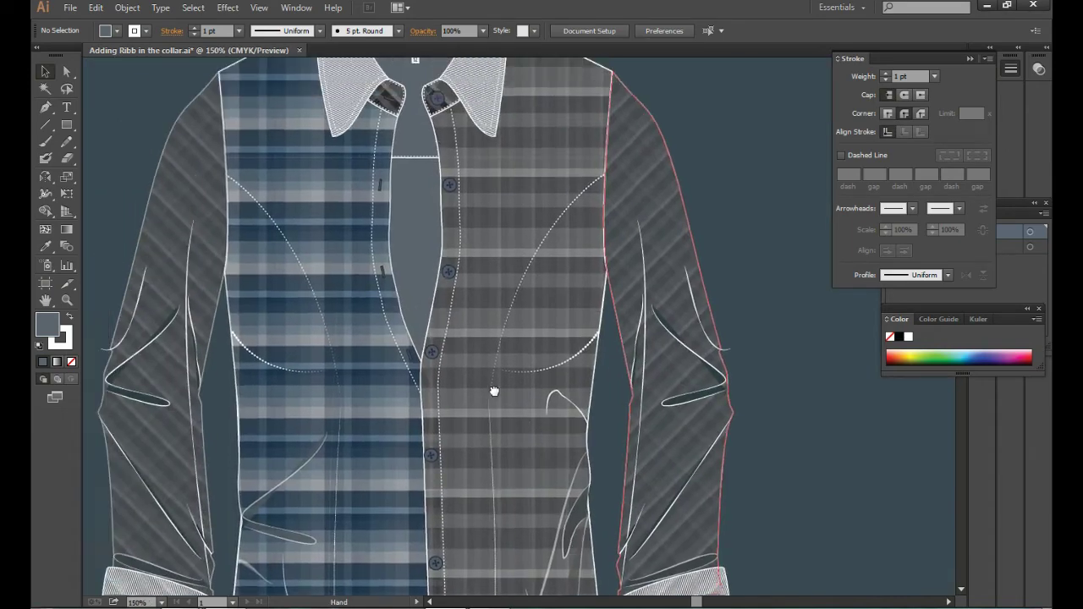
left_click_drag(391, 320, 493, 449)
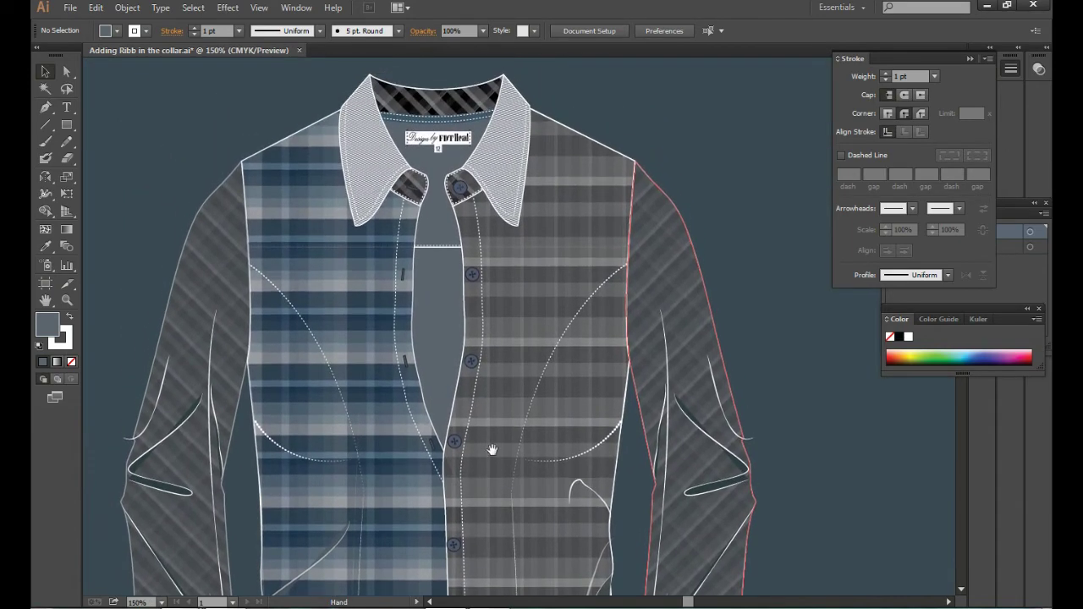
mouse_move(410, 428)
left_mouse_down()
mouse_move(394, 239)
mouse_move(375, 314)
mouse_move(398, 423)
mouse_move(364, 437)
left_mouse_up()
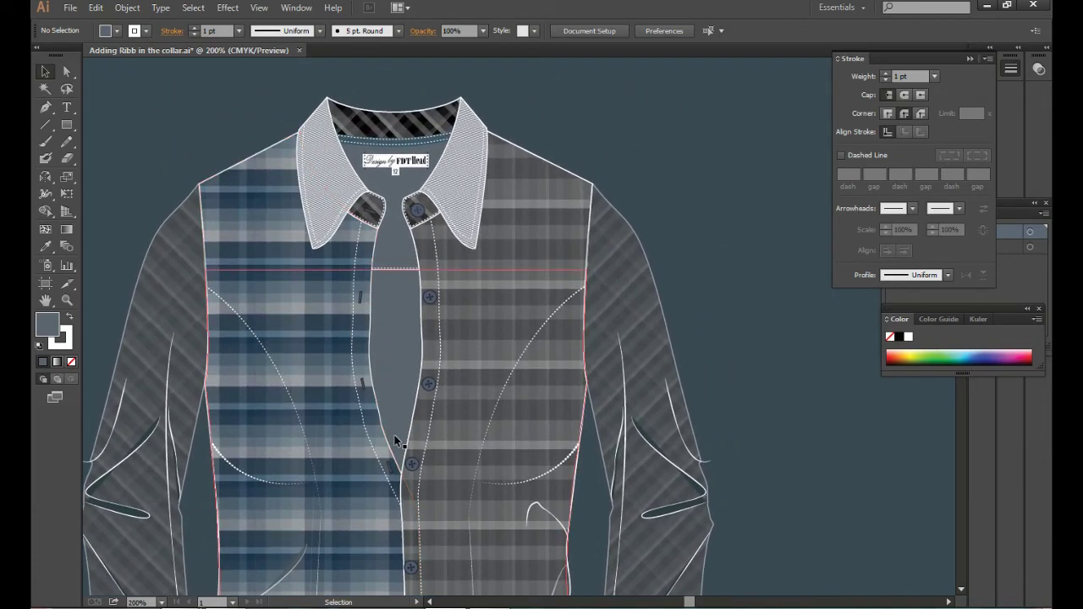
key("ctrl+plus")
mouse_move(393, 334)
left_mouse_down()
mouse_move(448, 339)
mouse_move(466, 403)
left_mouse_up()
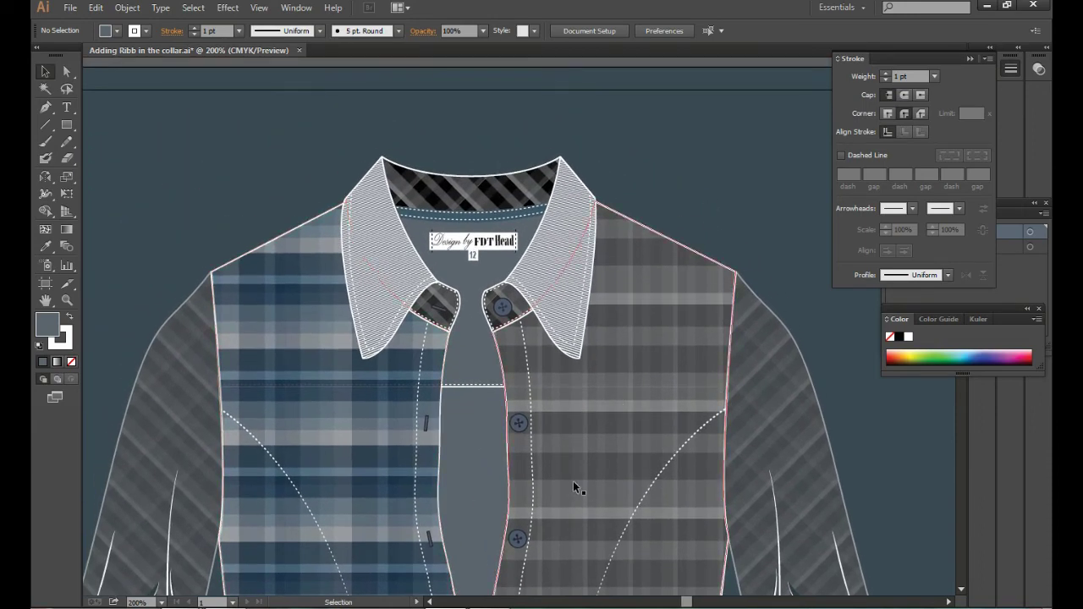
mouse_move(562, 467)
left_mouse_down()
mouse_move(525, 372)
mouse_move(474, 338)
left_mouse_up()
left_click_drag(533, 496, 473, 254)
mouse_move(532, 533)
left_mouse_down()
mouse_move(537, 450)
mouse_move(563, 336)
mouse_move(610, 273)
mouse_move(653, 348)
mouse_move(629, 362)
left_mouse_up()
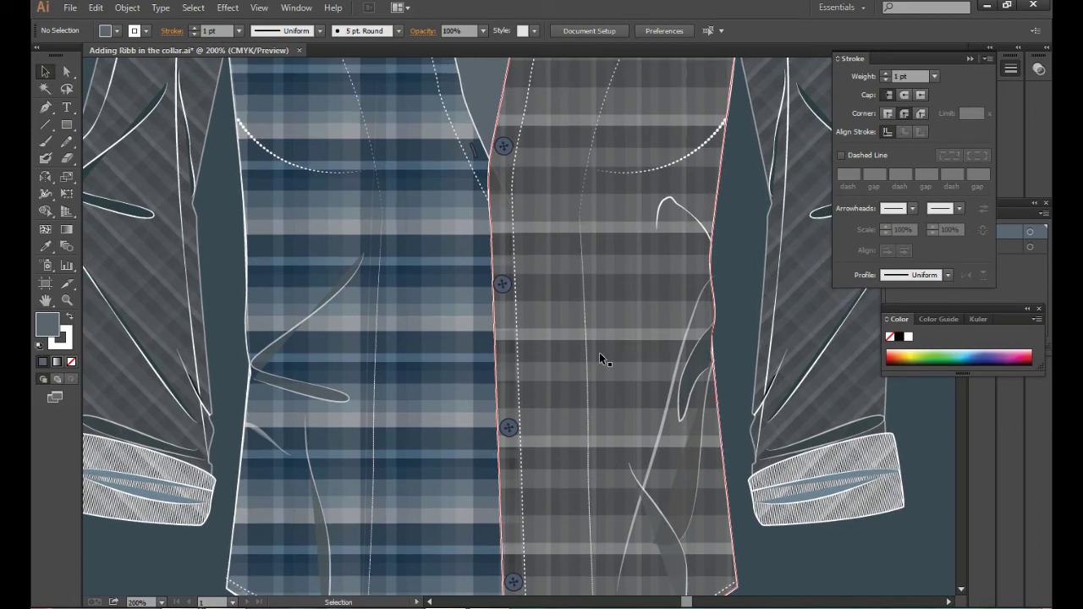
key("ctrl+1")
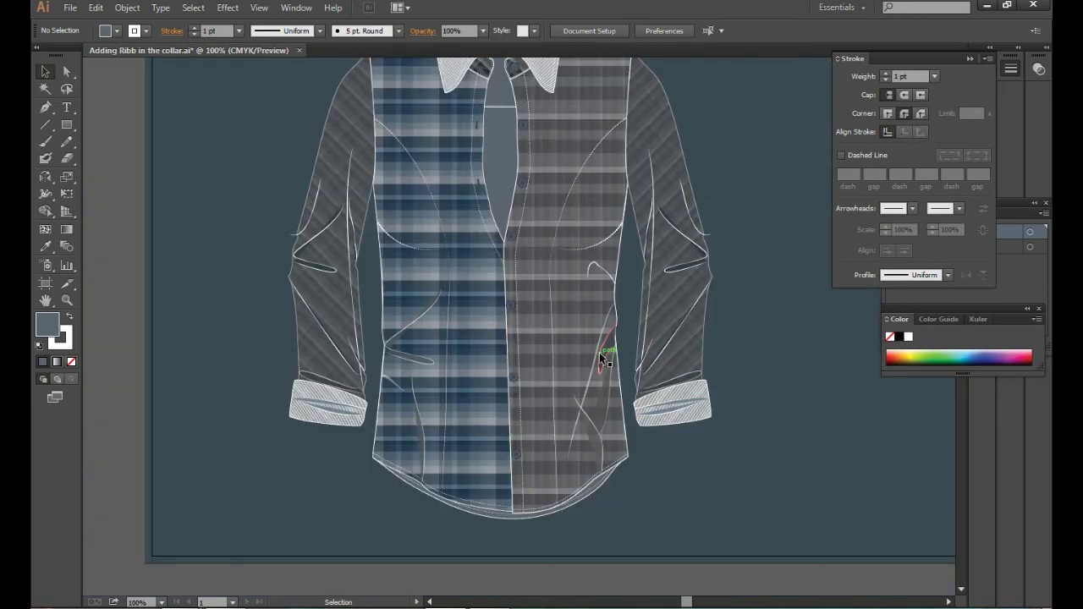
- Ungroup the mirrored right sleeve artwork
left_click(342, 410)
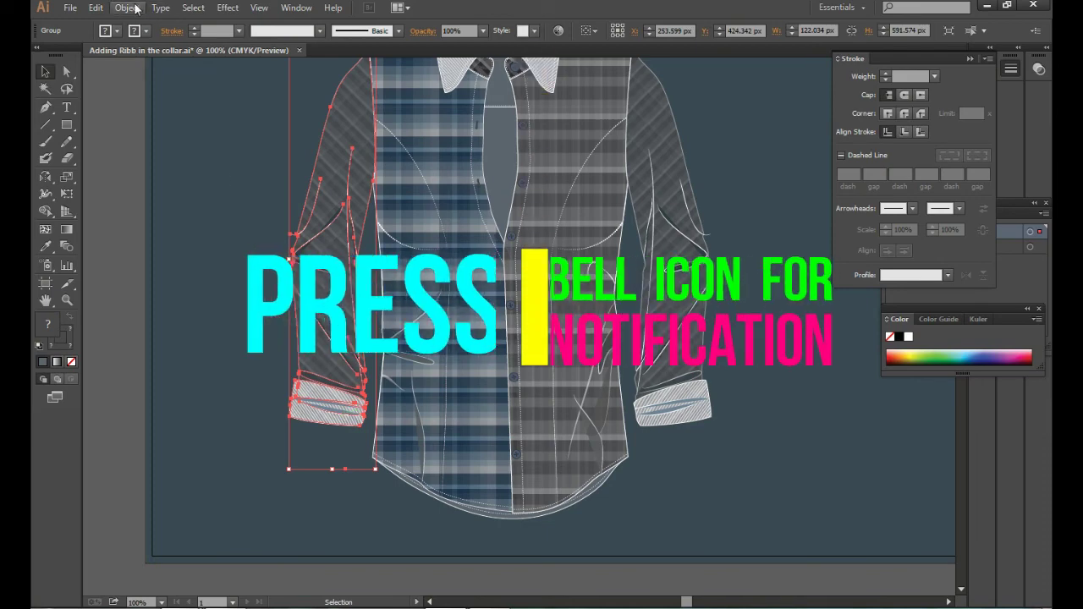
left_click(127, 8)
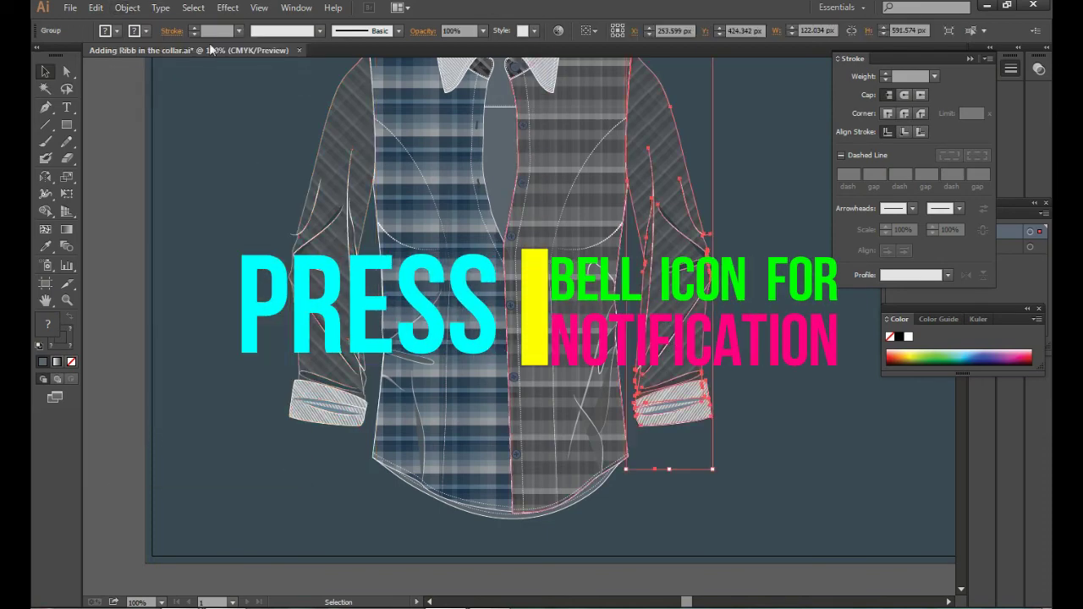
left_click(127, 8)
left_click(161, 77)
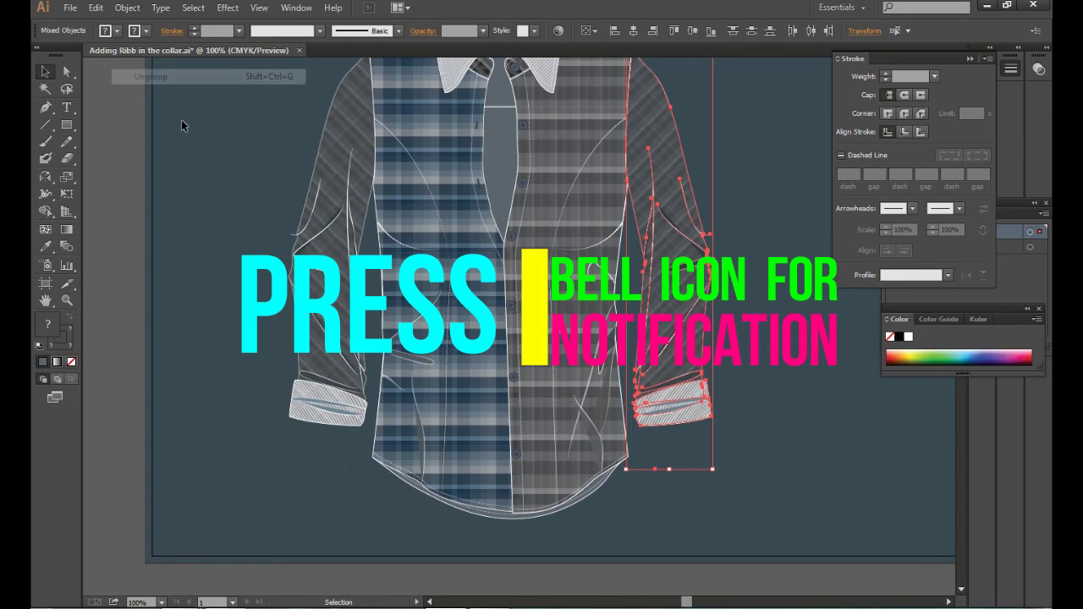
- Recolour the cuff fold lines with a lighter colour from the Color Picker
left_click(338, 412)
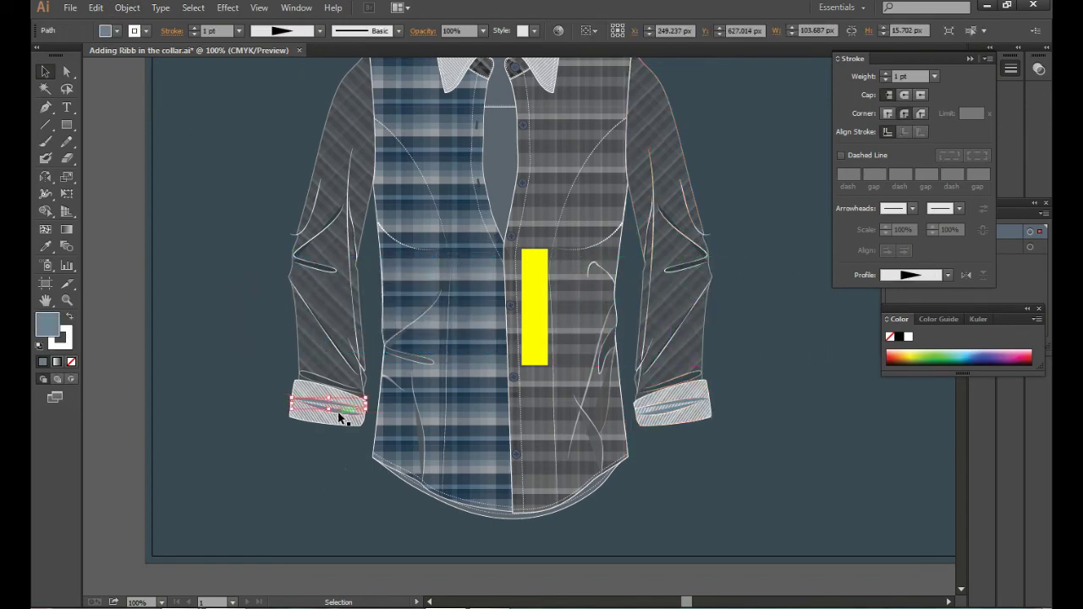
left_click(338, 412, "shift")
double_click(56, 328)
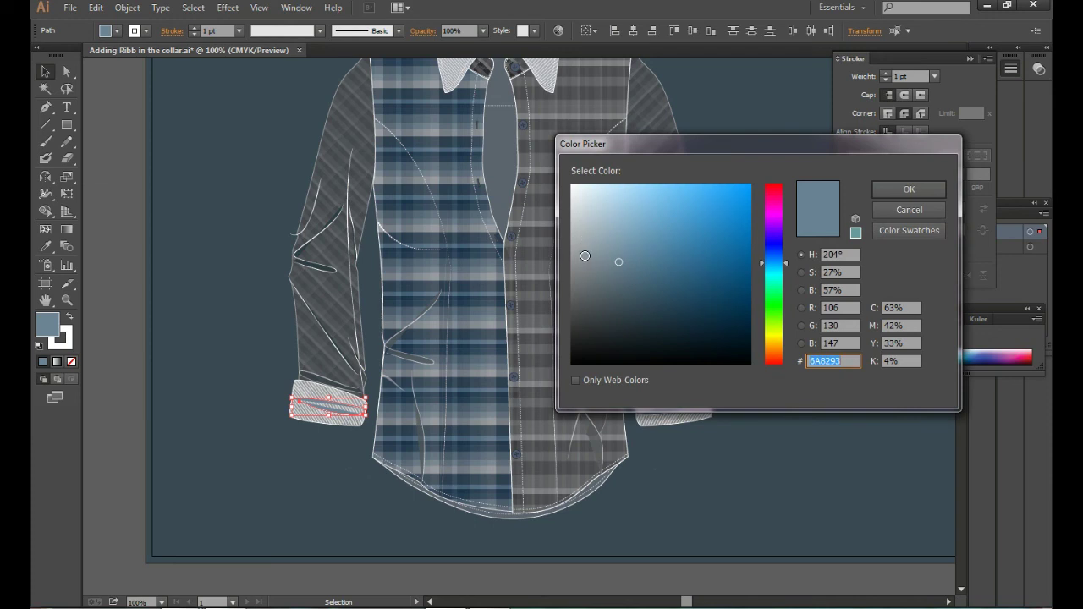
left_click(879, 192)
left_click(841, 402)
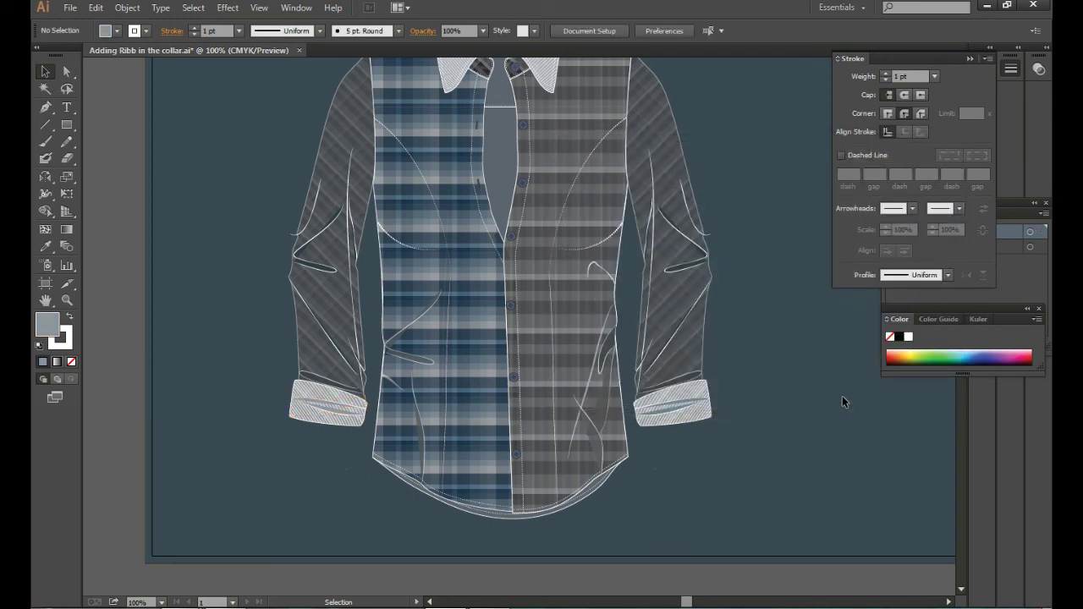
left_click(677, 415)
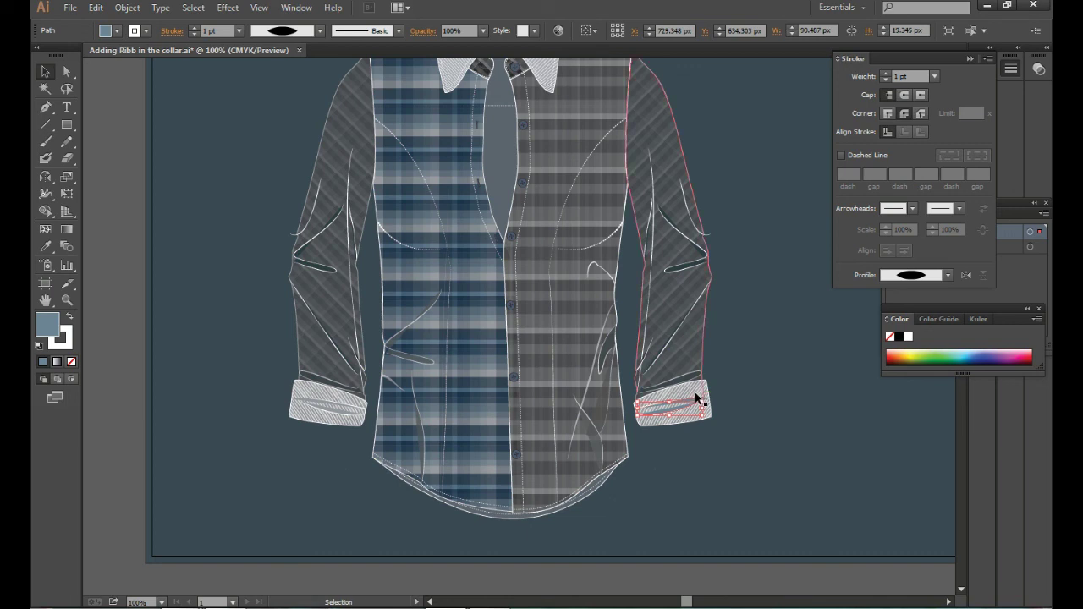
- Eyedropper the left cuff fold line's blue-grey onto the right cuff's fold line
left_click(711, 406, "shift")
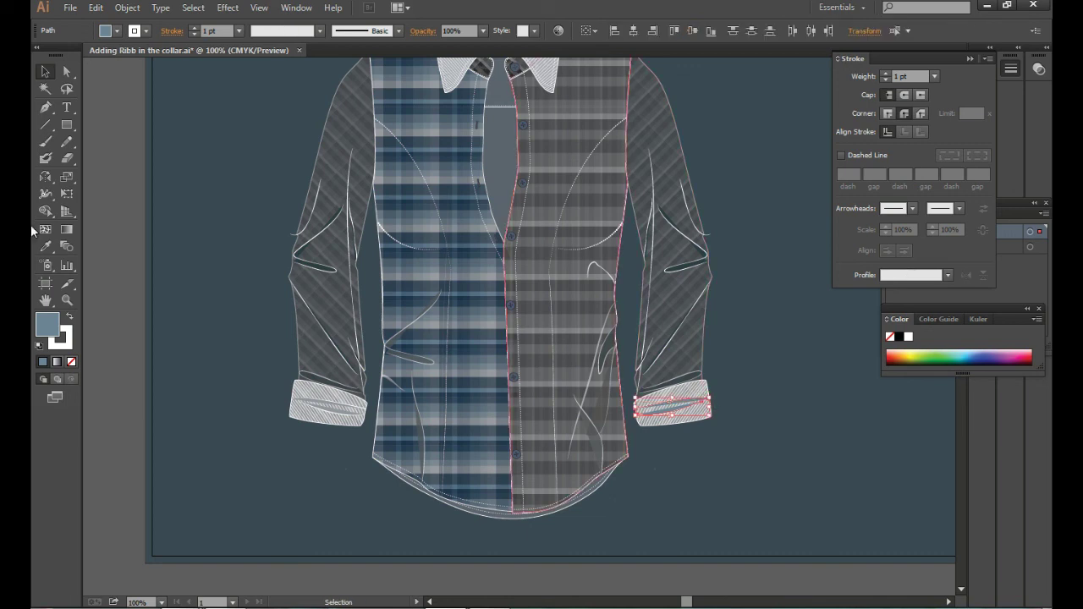
left_click(50, 243)
left_click(347, 404)
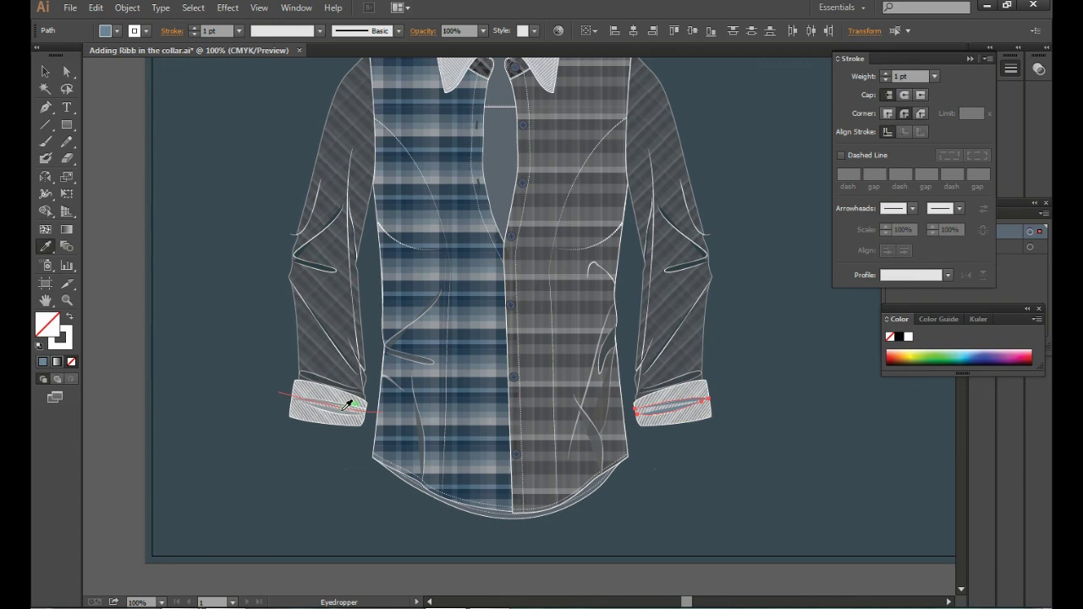
left_click(347, 404)
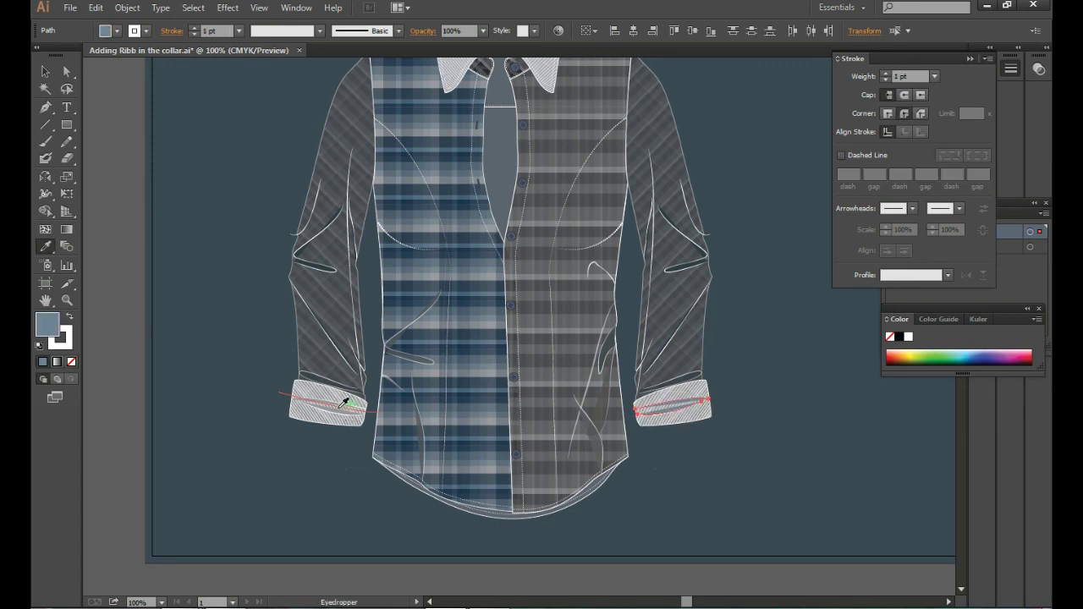
left_click(346, 407)
left_click(46, 72)
left_click(205, 144)
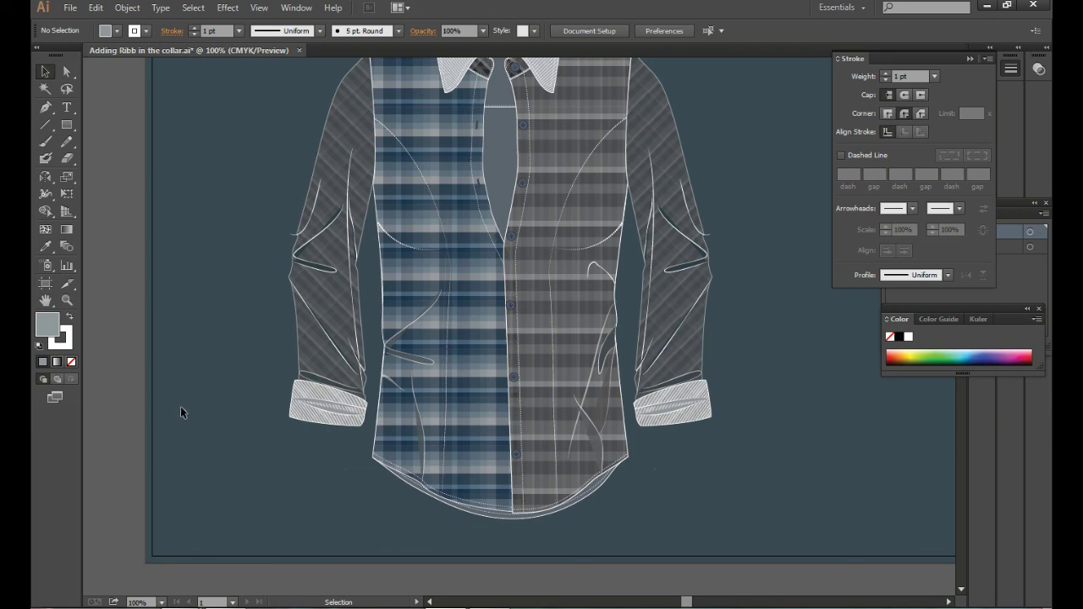
left_click(67, 300)
left_click_drag(194, 357, 479, 500)
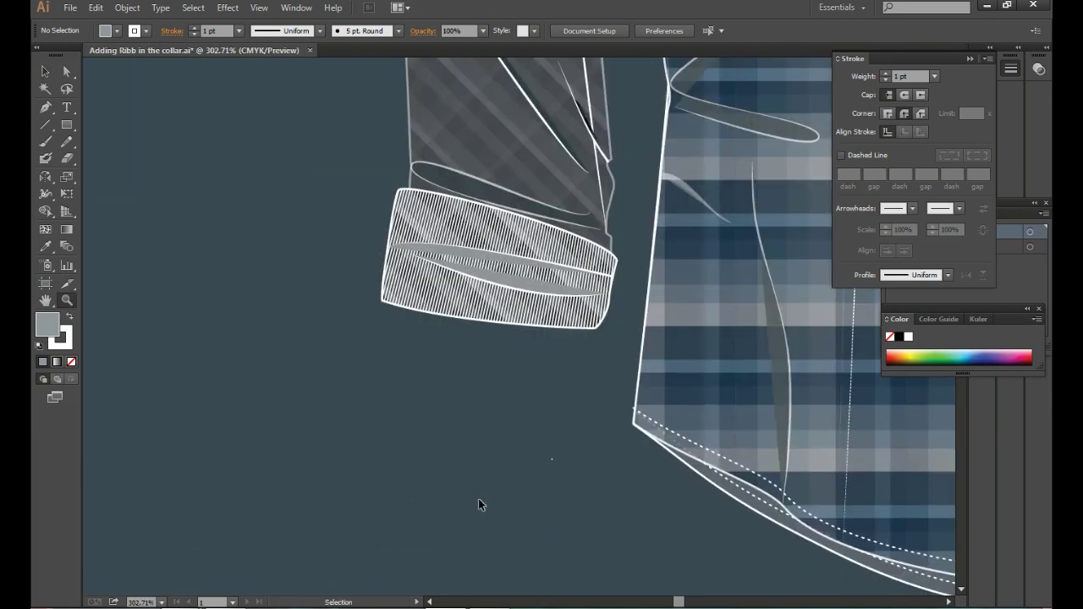
left_click(478, 504, "alt")
left_click(478, 505, "alt")
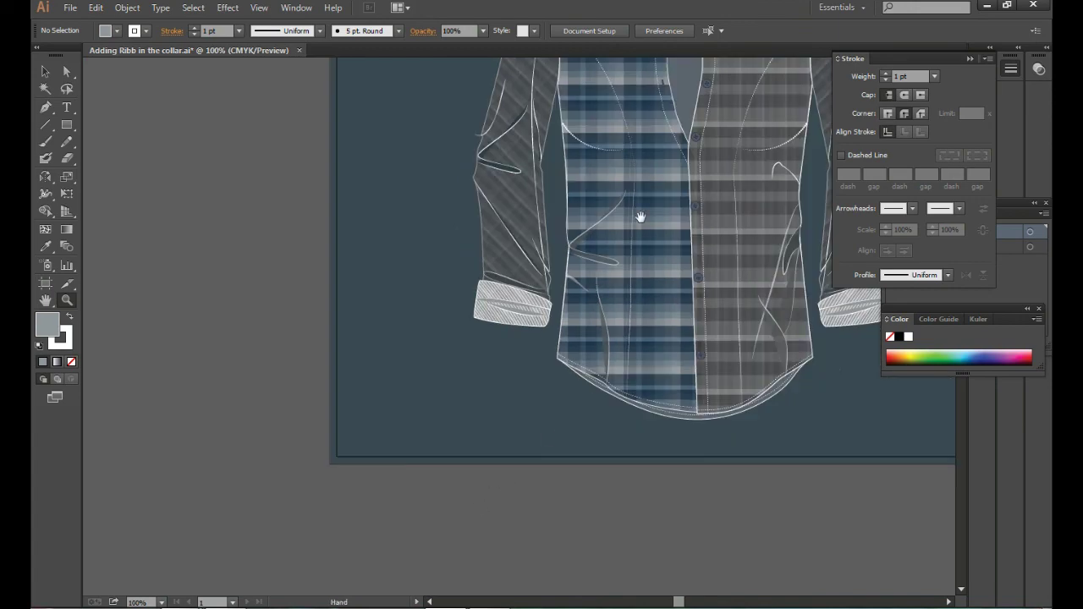
left_click_drag(622, 237, 322, 352)
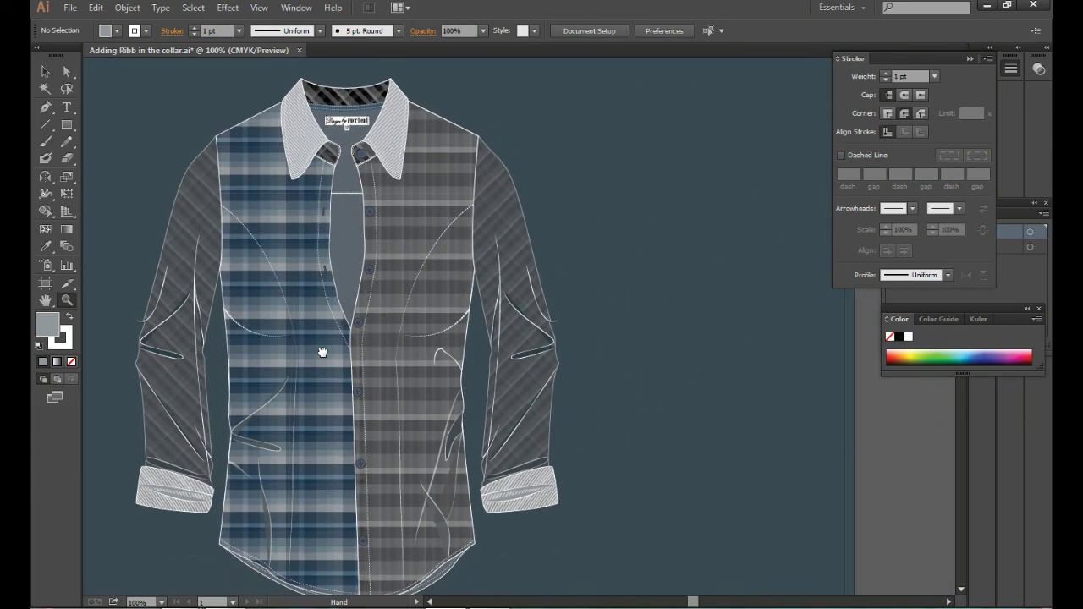